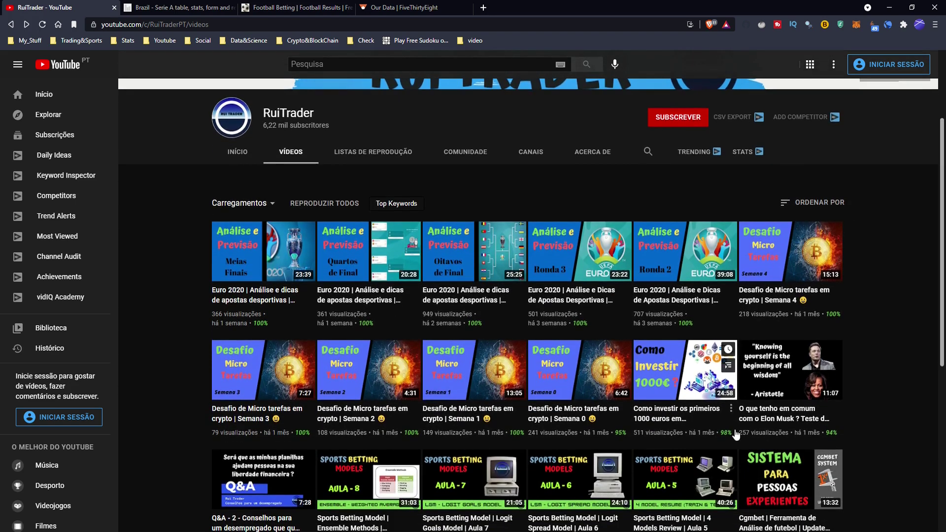
mouse_move(736, 435)
mouse_move(394, 490)
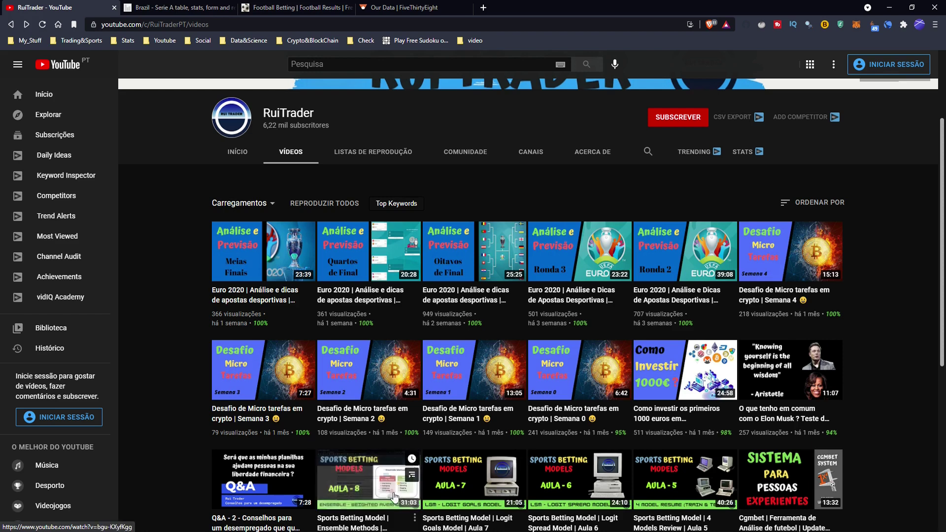
scroll(932, 283, "down", 1)
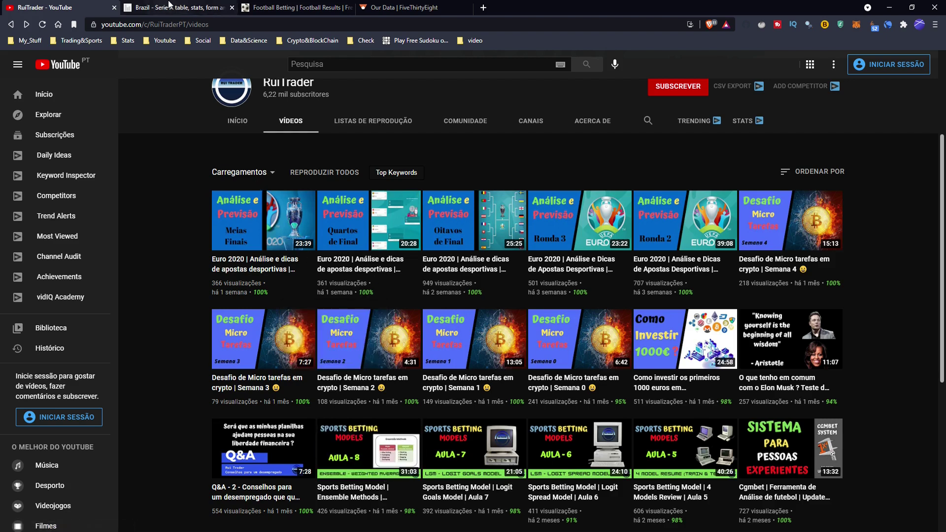
- Review the Brazil Serie A page on SoccerSTATS, including its upcoming match statistics and league stats summary
left_click(177, 7)
mouse_move(464, 129)
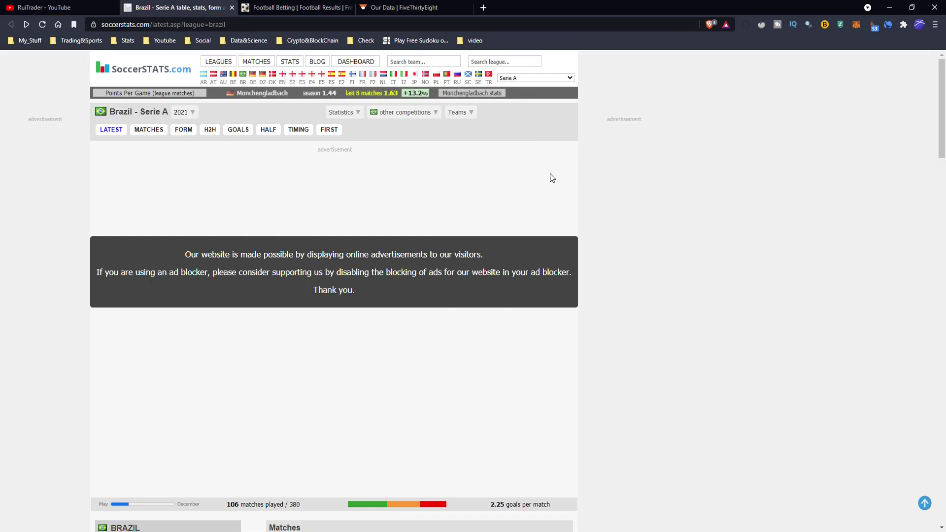
left_click_drag(939, 116, 945, 401)
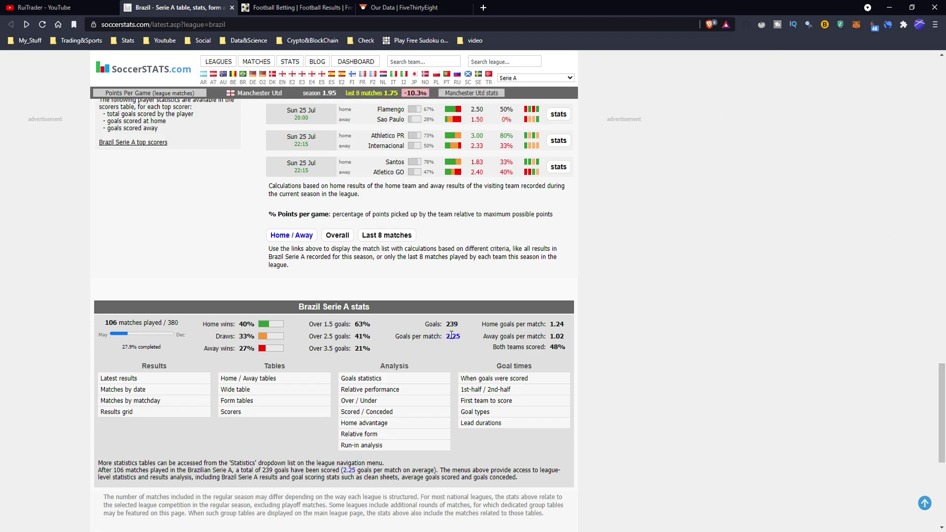
left_click_drag(941, 391, 931, 291)
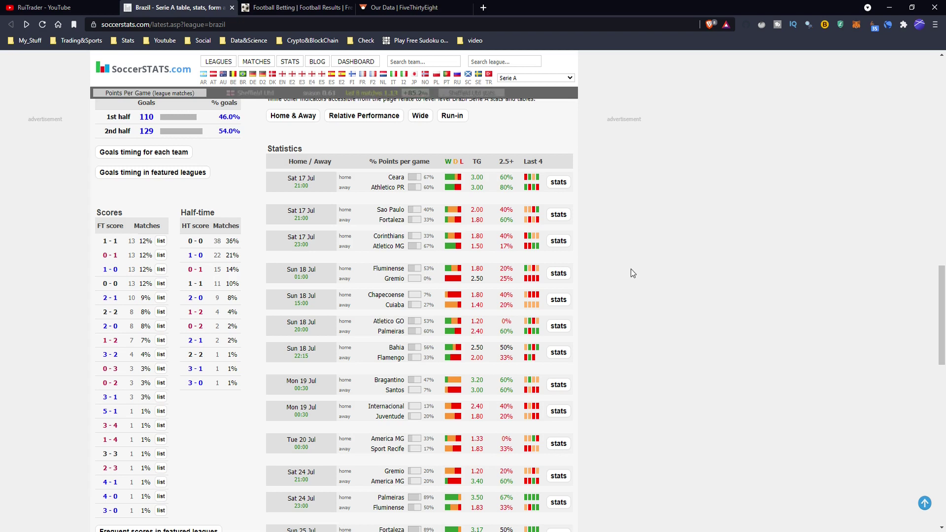
left_click_drag(934, 277, 912, 56)
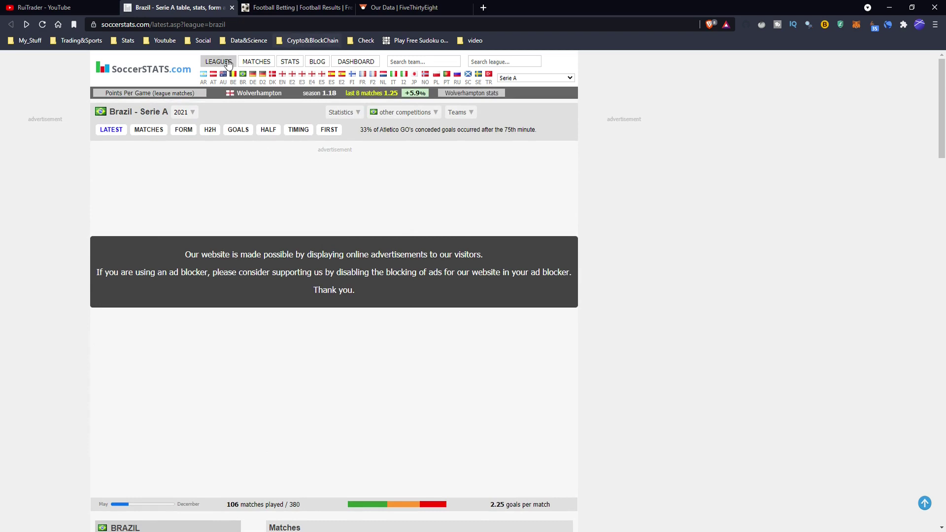
- Open the Brazil data files page on football-data.co.uk from the extra leagues list
left_click(273, 10)
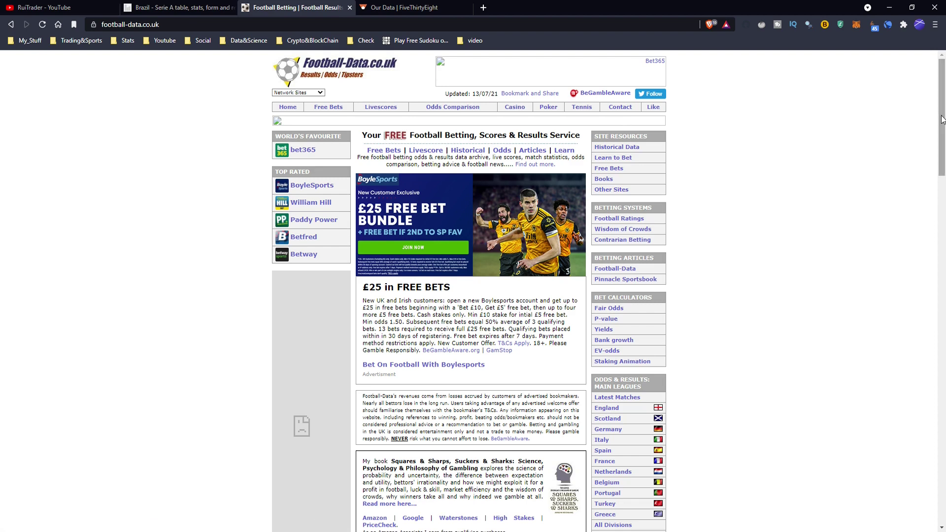
scroll(942, 120, "down", 3)
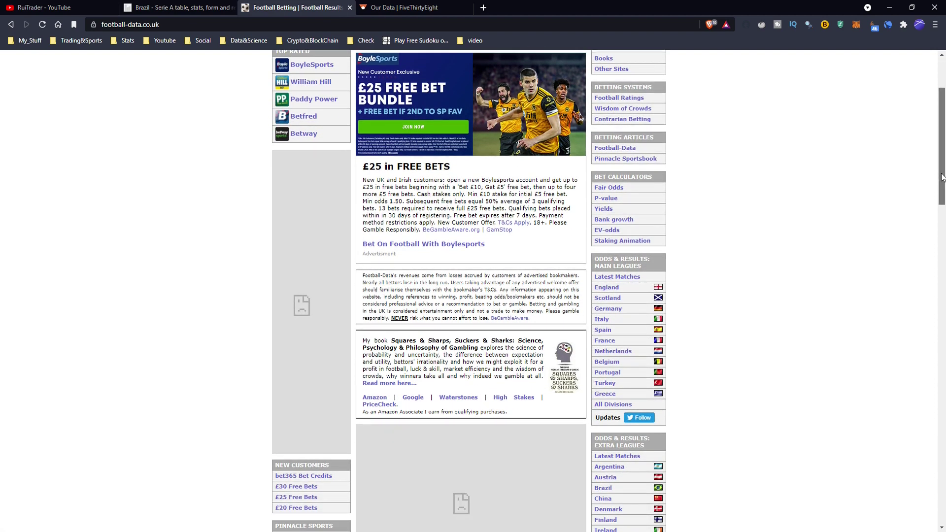
scroll(942, 148, "down", 3)
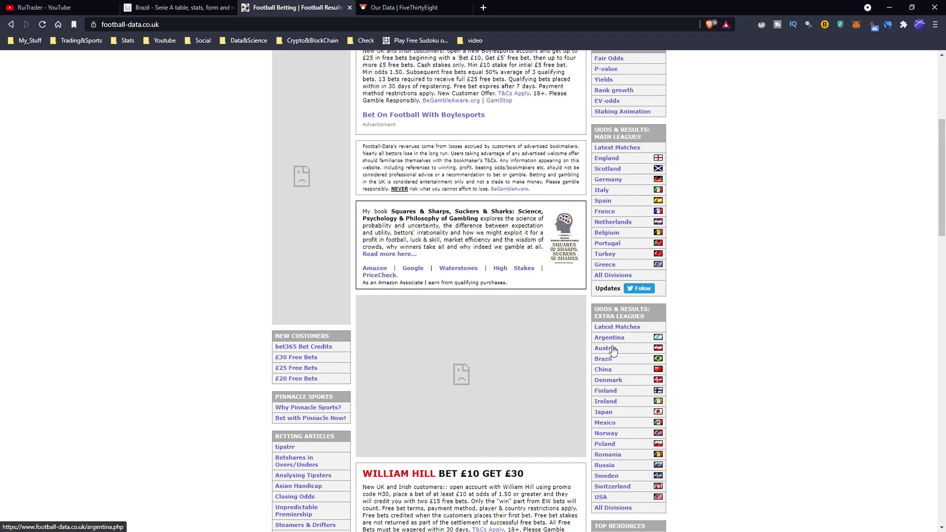
left_click(603, 359)
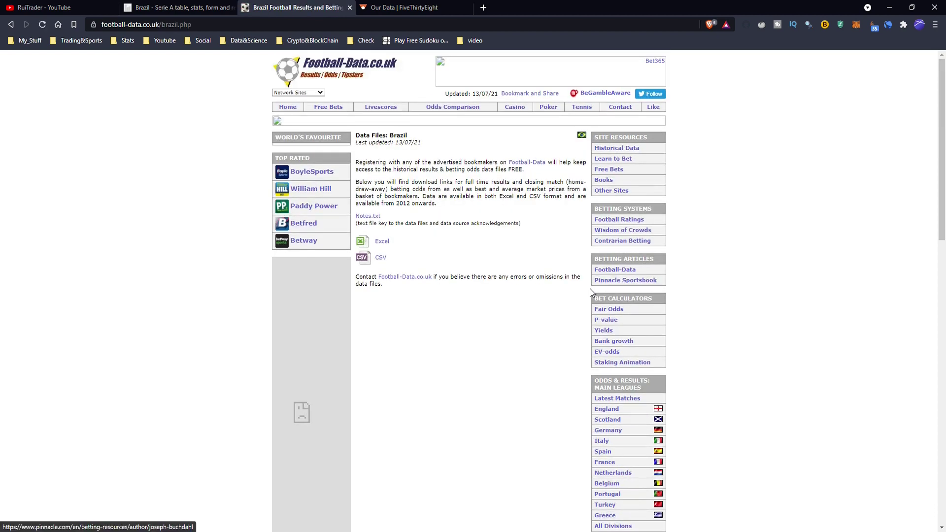
- Look at the FiveThirtyEight data sets page and return to the Brazil data files page
left_click(399, 10)
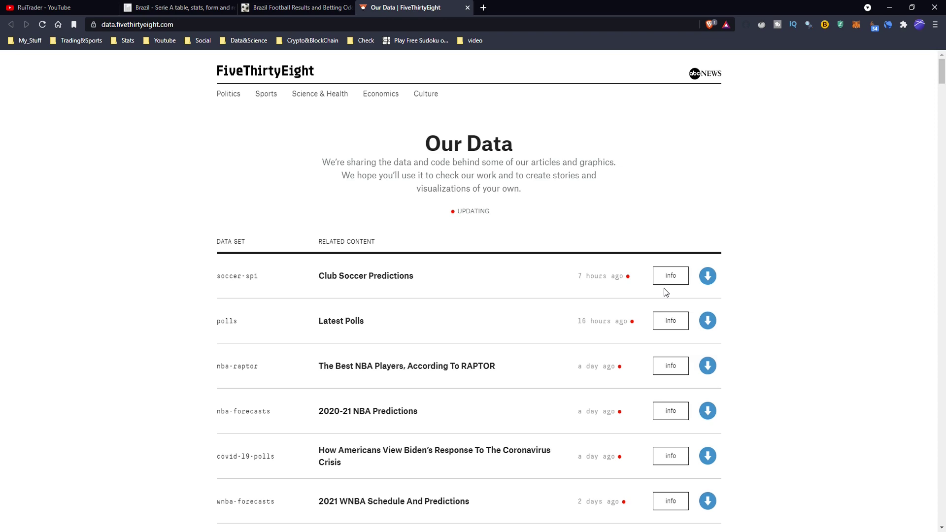
left_click(324, 7)
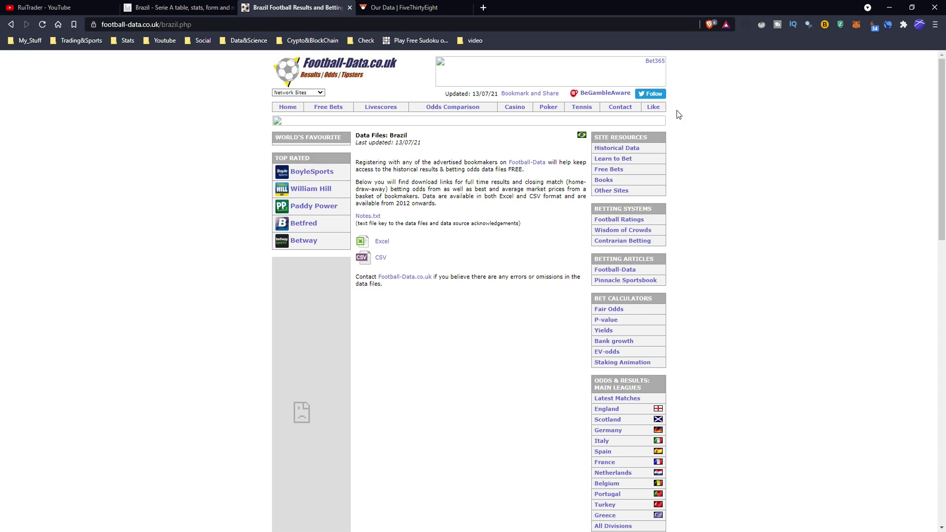
- Copy the link address of the Brazil Excel data file on football-data.co.uk
key("alt+Tab")
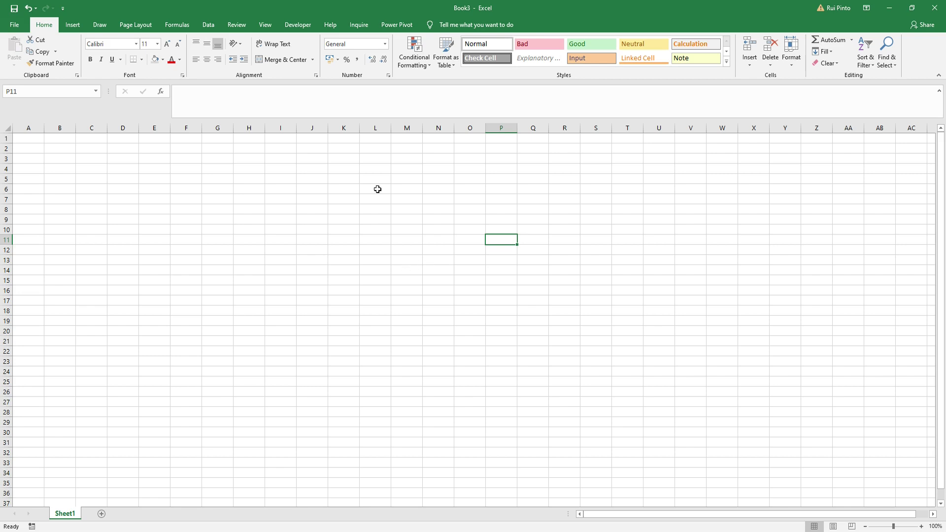
left_click(207, 25)
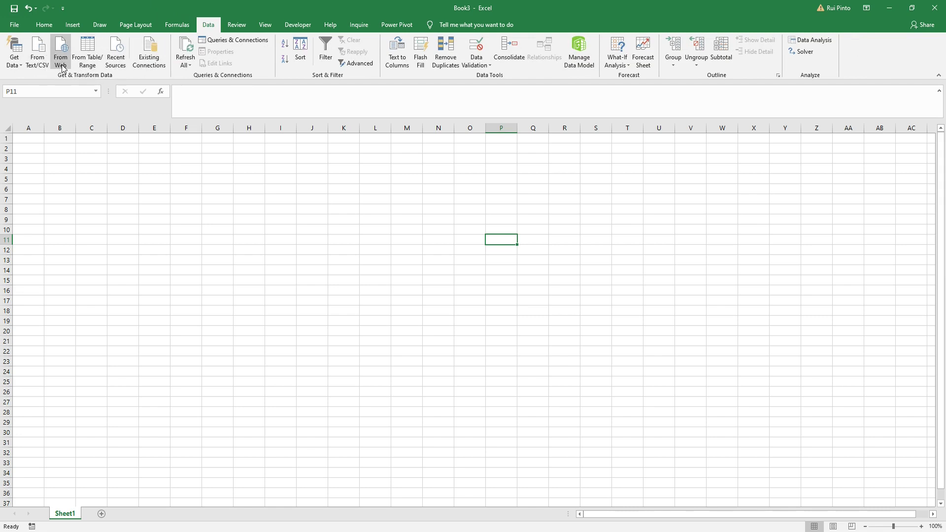
left_click_drag(381, 11, 945, 197)
right_click(381, 242)
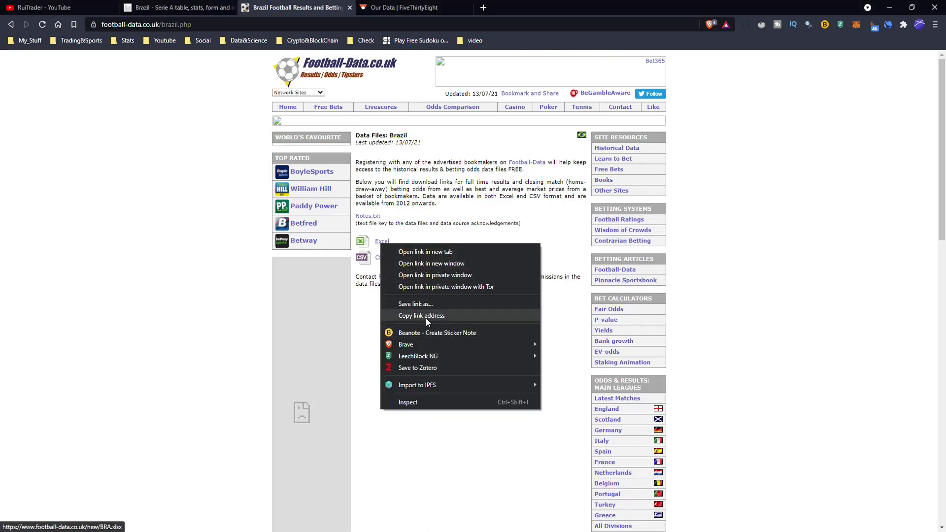
left_click(476, 315)
- Switch to Excel, import data from the web using the copied BRA.xlsx address, and open the BRA table in the Power Query Editor
key("alt+Tab")
left_click(701, 94)
left_click(73, 25)
left_click(42, 25)
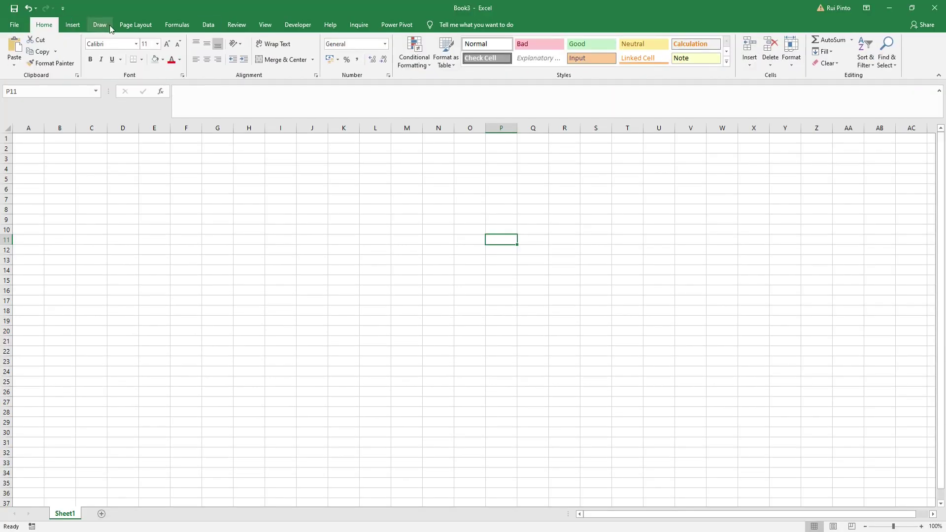
left_click(208, 24)
left_click(60, 52)
left_click(341, 269)
right_click(343, 271)
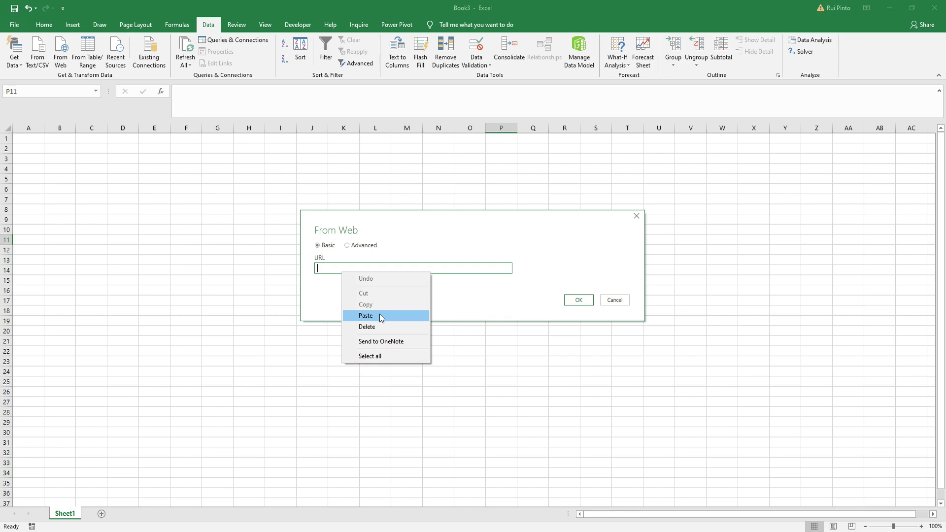
left_click(380, 315)
left_click(572, 300)
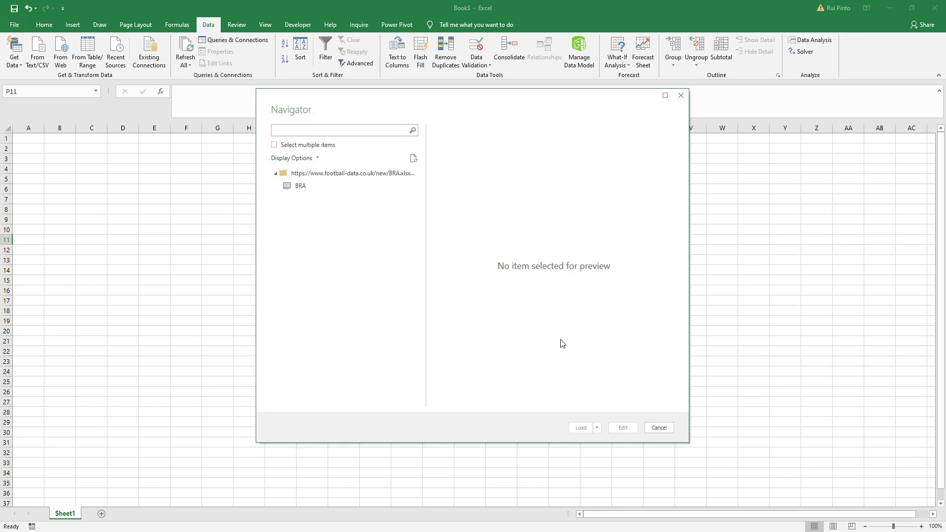
left_click(308, 185)
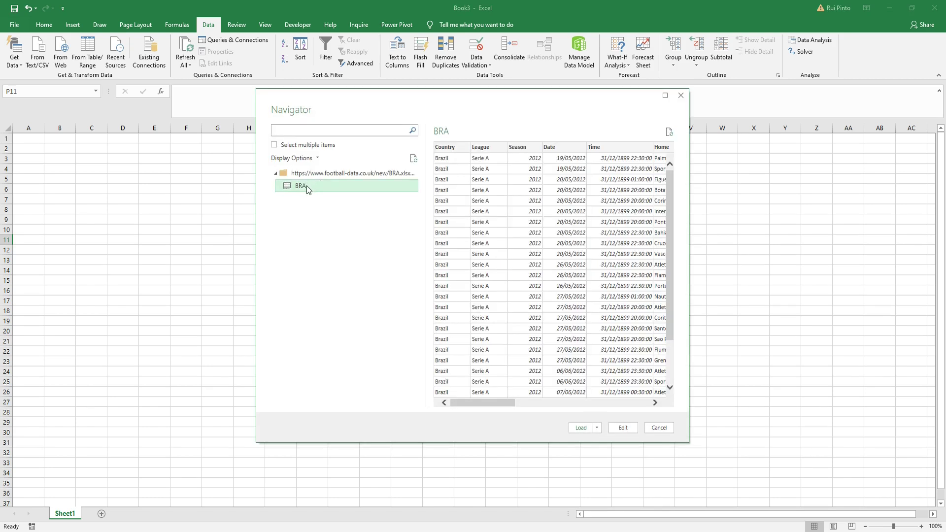
left_click(623, 428)
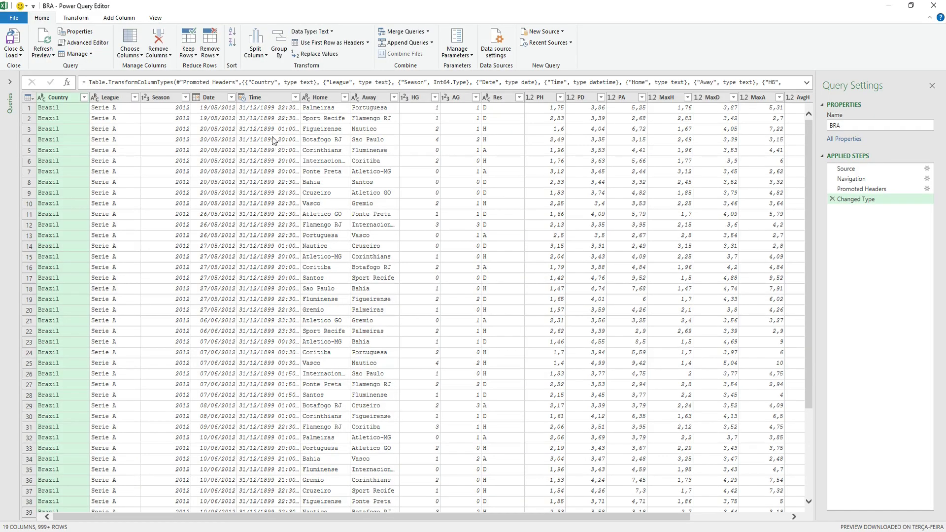
- Remove the Time column from the BRA query
left_click(262, 98)
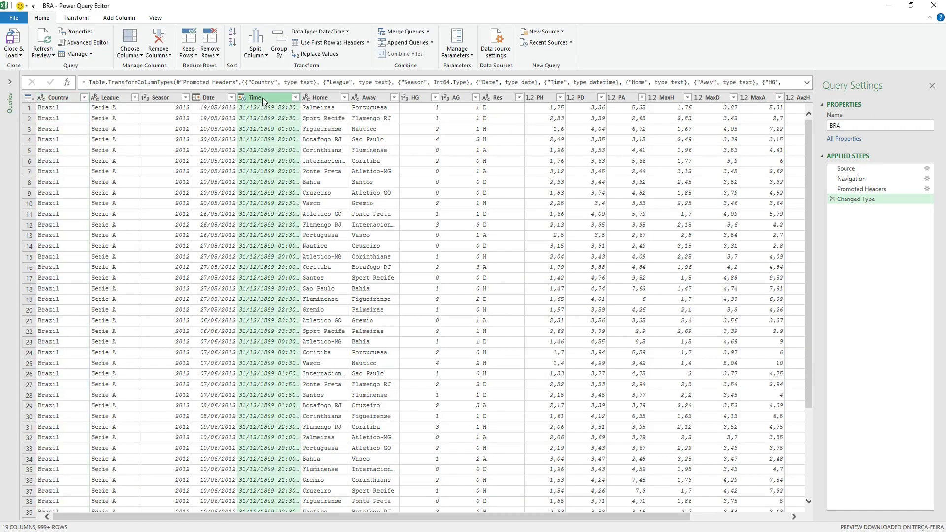
right_click(262, 98)
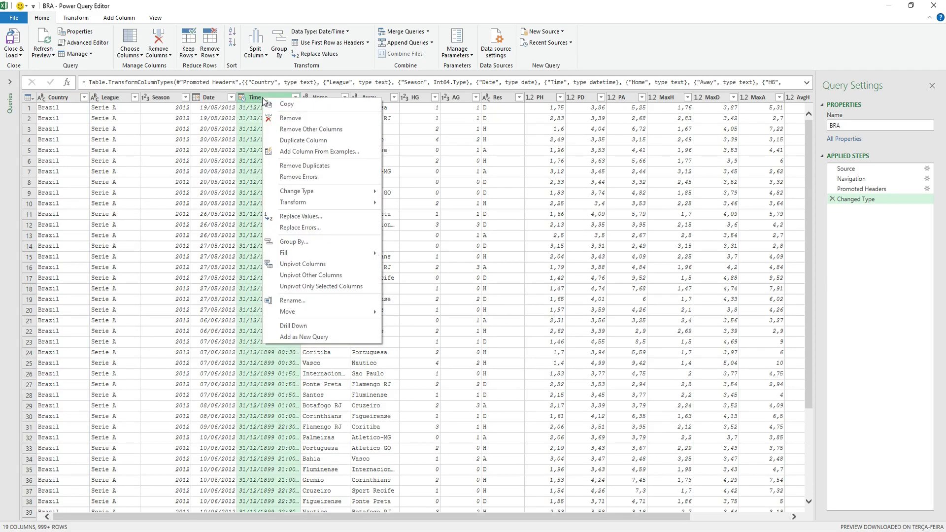
left_click(296, 120)
- Move the Season and Date columns together so they come directly after the Away column
left_click(209, 97)
left_click(158, 95)
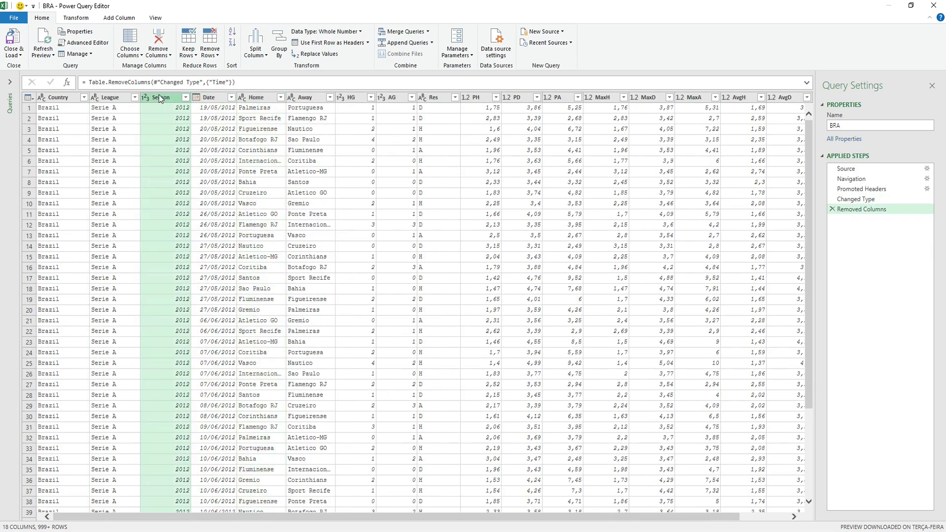
left_click_drag(159, 95, 342, 90)
left_click(161, 99)
left_click_drag(161, 99, 343, 100)
- Remove the Country and League columns from the BRA query
left_click(109, 116)
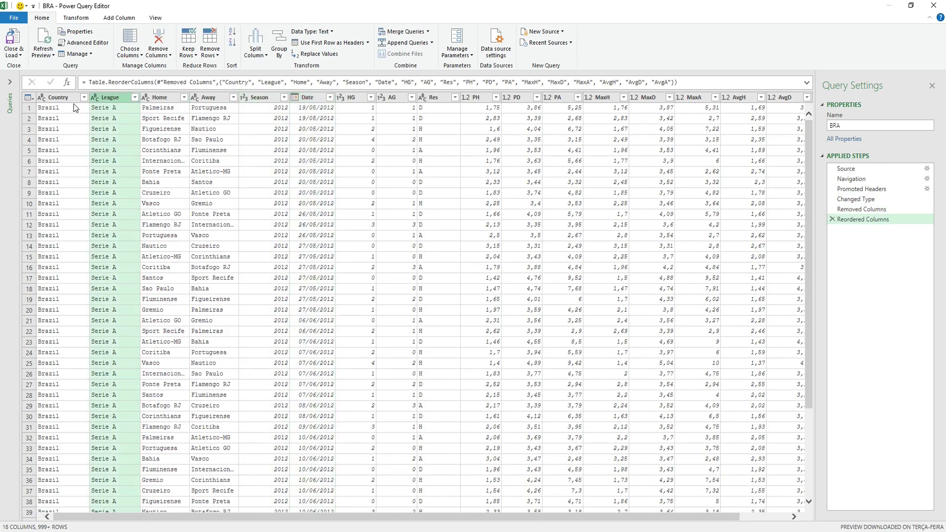
left_click(64, 100, "ctrl")
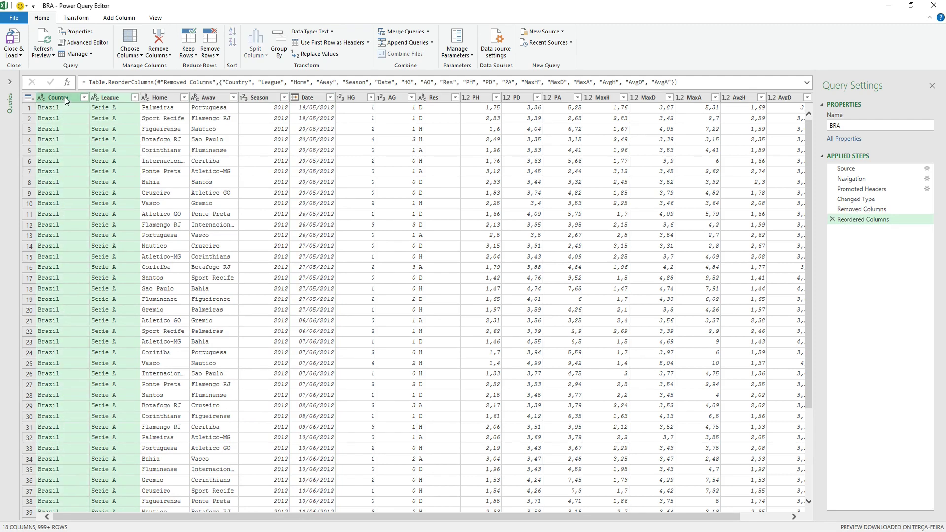
right_click(64, 97)
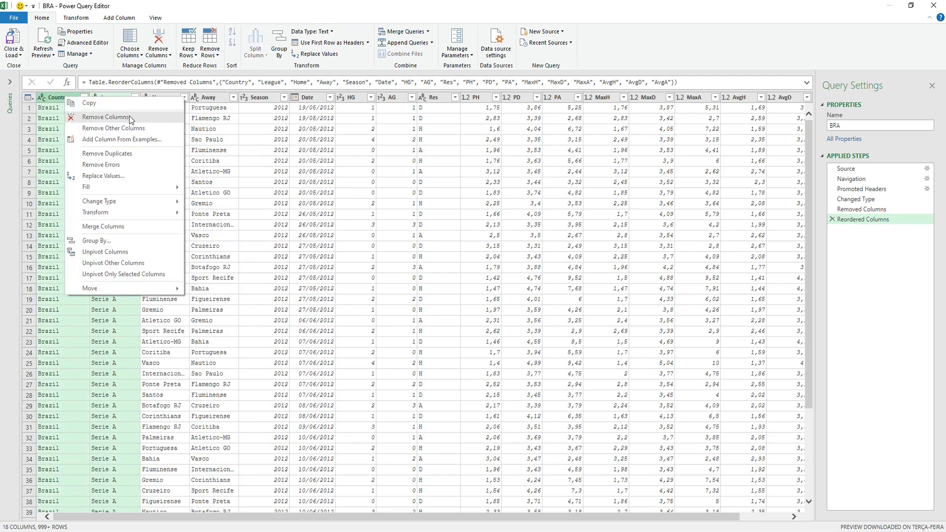
left_click(105, 116)
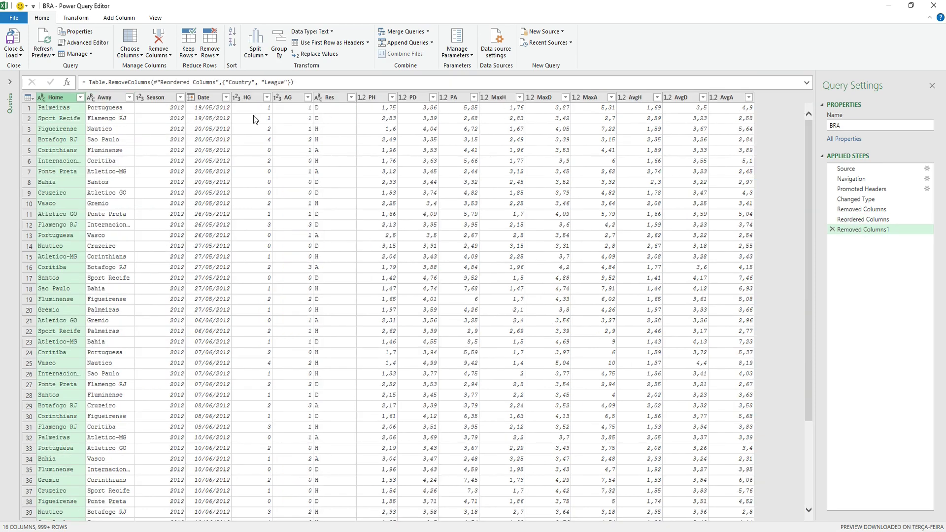
- Remove the maximum and average odds columns, from MaxH through AvgA
left_click(252, 108)
left_click(289, 110)
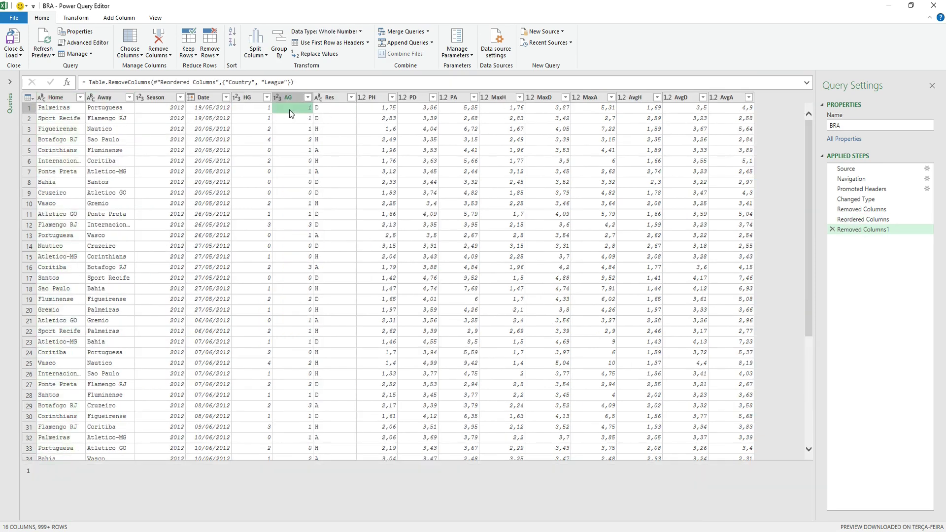
left_click(327, 106)
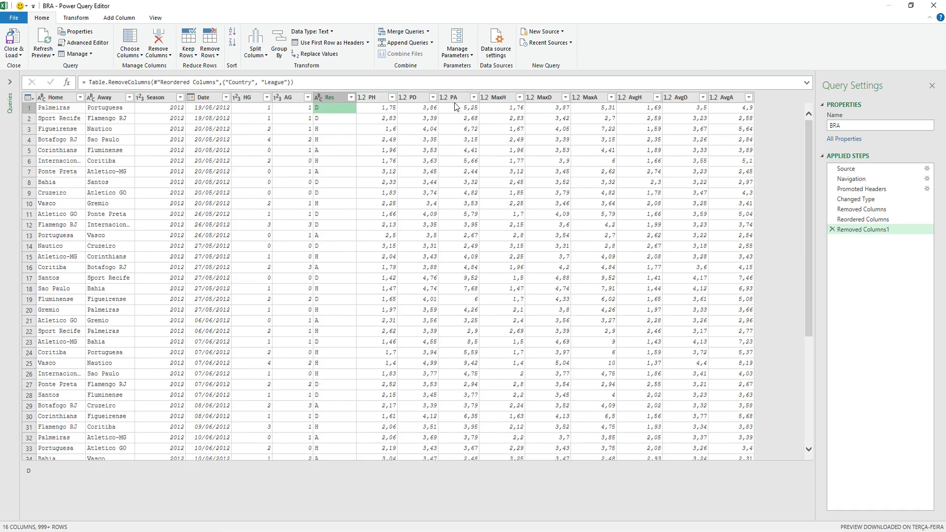
left_click(497, 98)
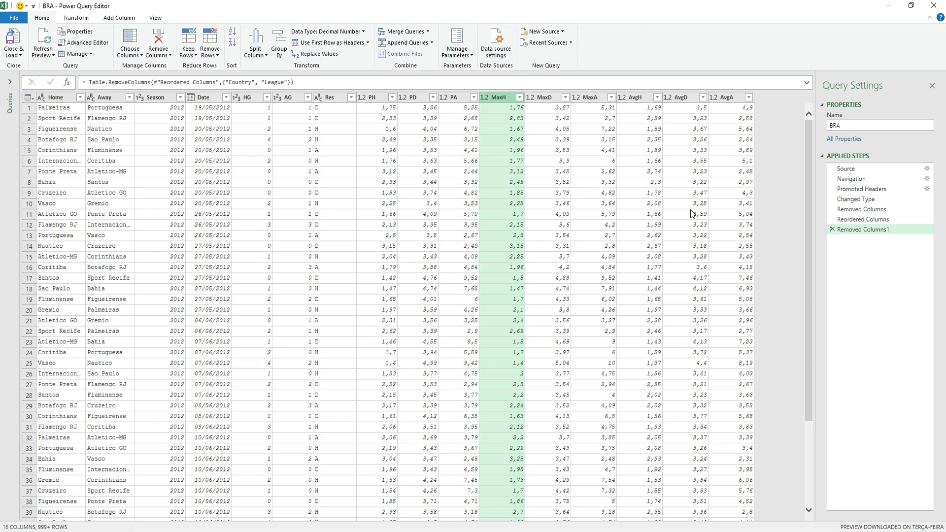
left_click(724, 102, "shift")
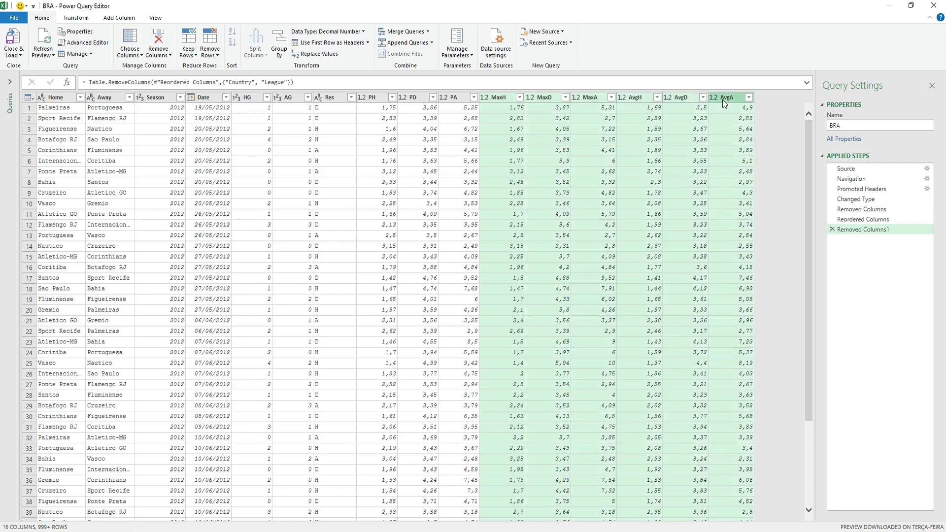
right_click(724, 102)
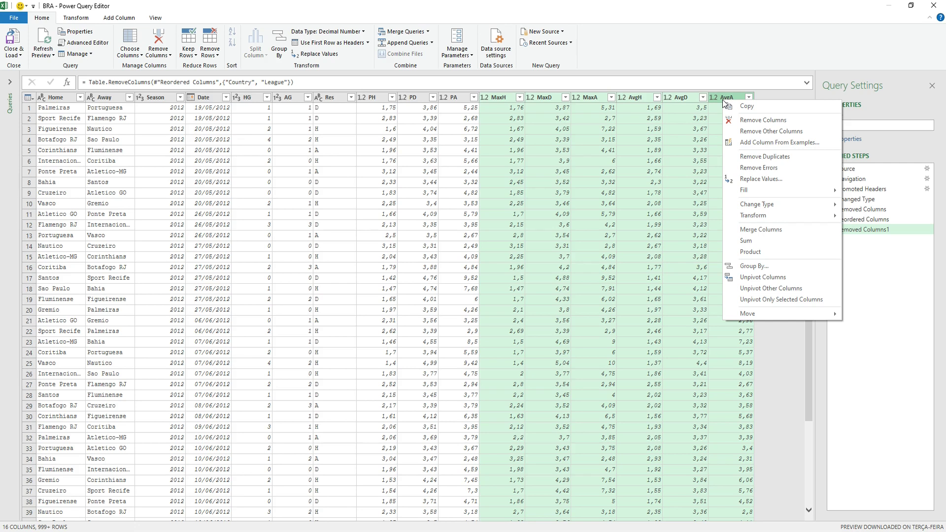
left_click(763, 120)
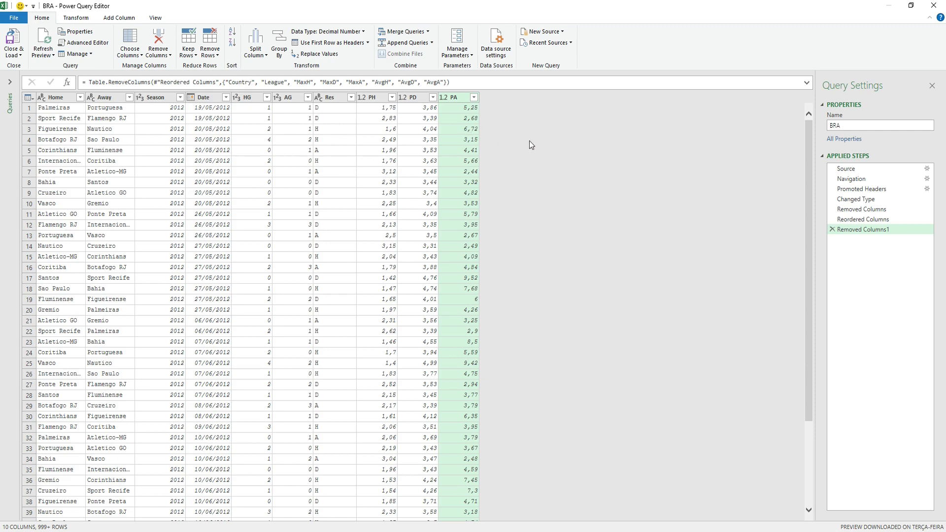
left_click(362, 98)
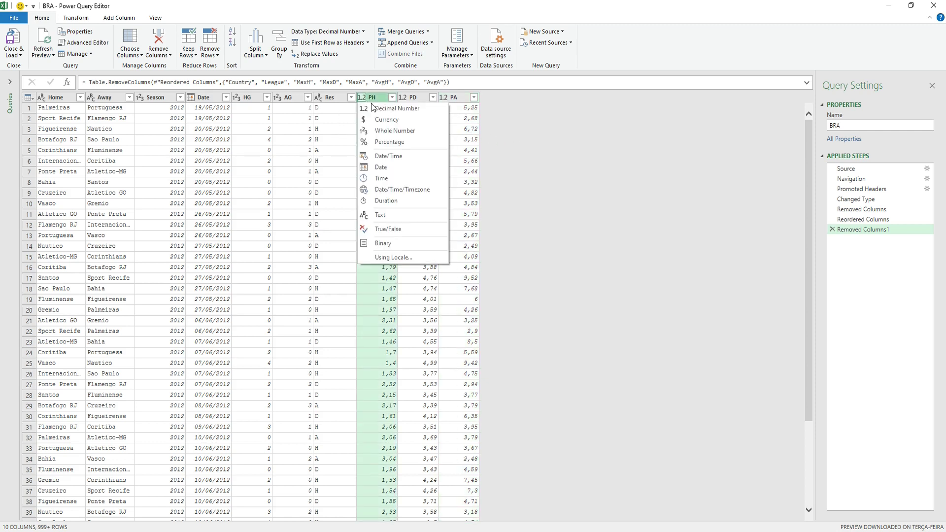
left_click(549, 164)
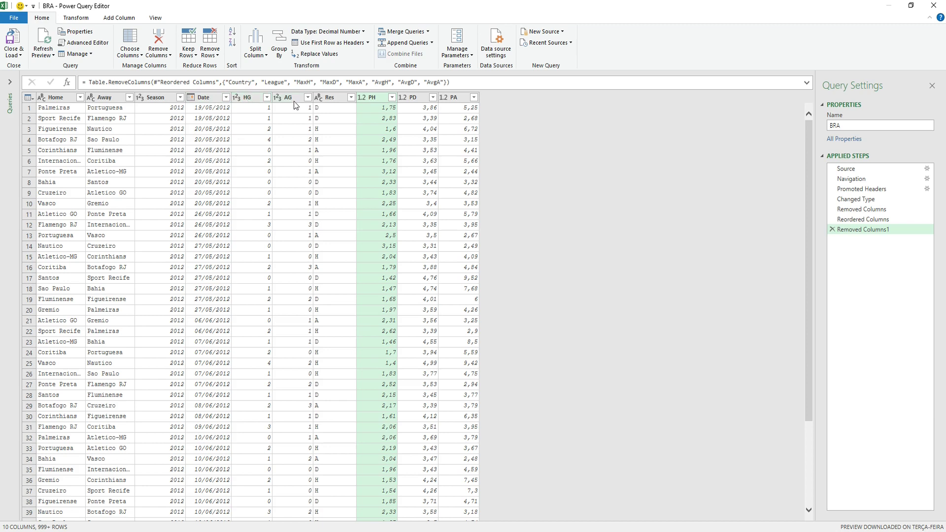
- Rename the BRA query as BRA-foot and load it to a worksheet
left_click(318, 98)
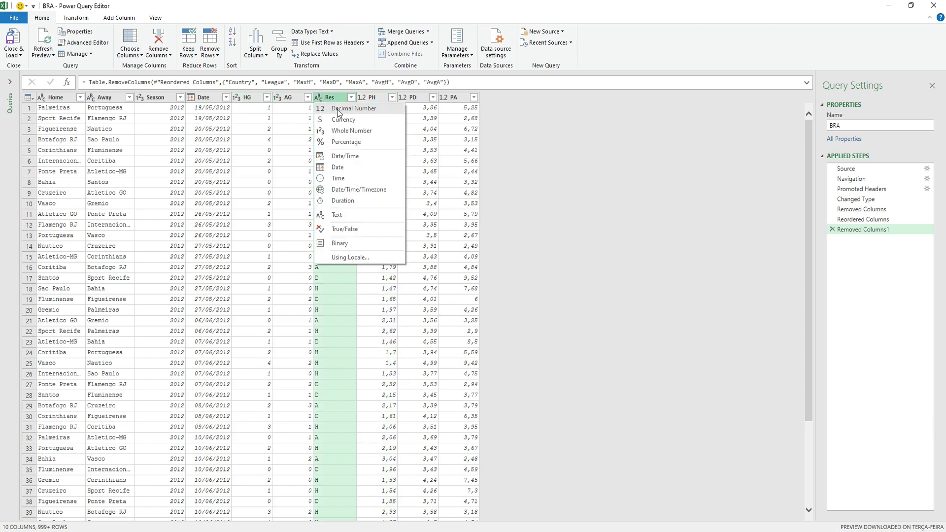
left_click(535, 148)
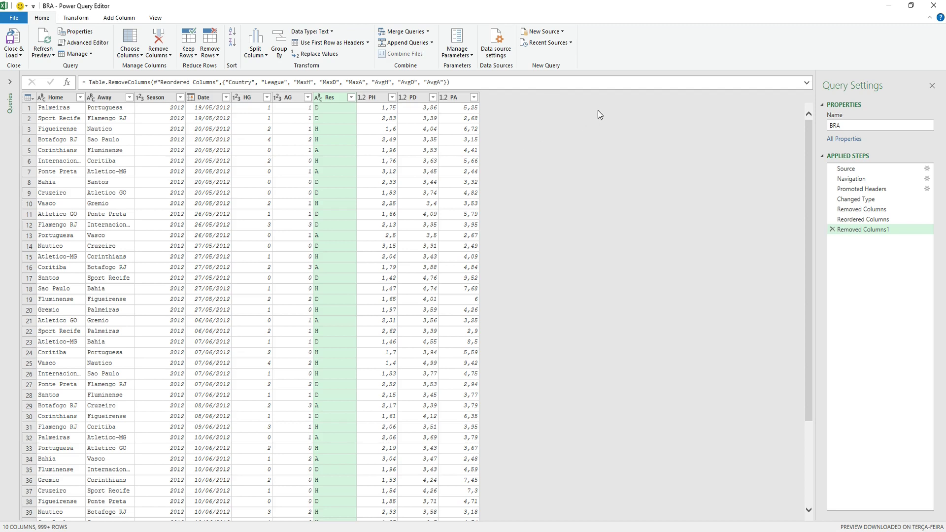
left_click_drag(860, 126, 825, 126)
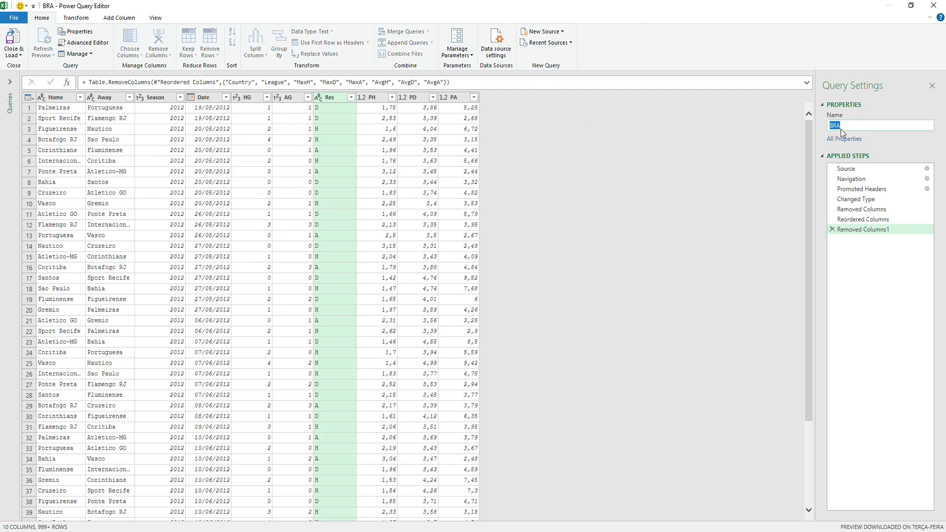
left_click(852, 125)
left_click(14, 39)
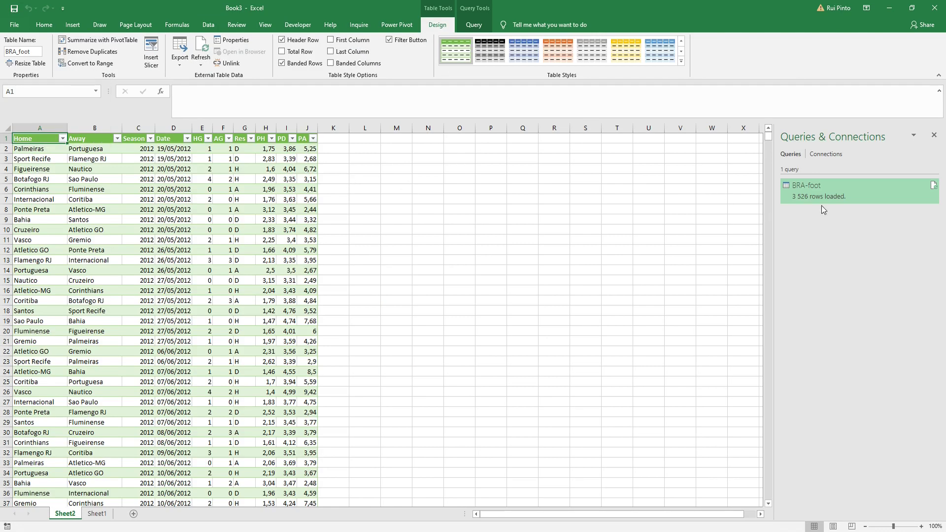
- Reopen the BRA-foot query for editing and filter the Season column to keep only 2021
left_click(131, 207)
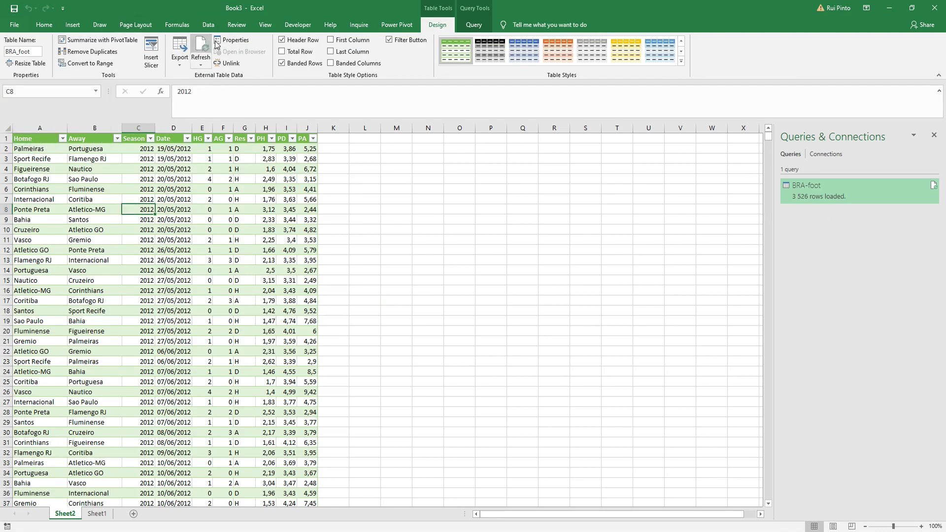
double_click(806, 188)
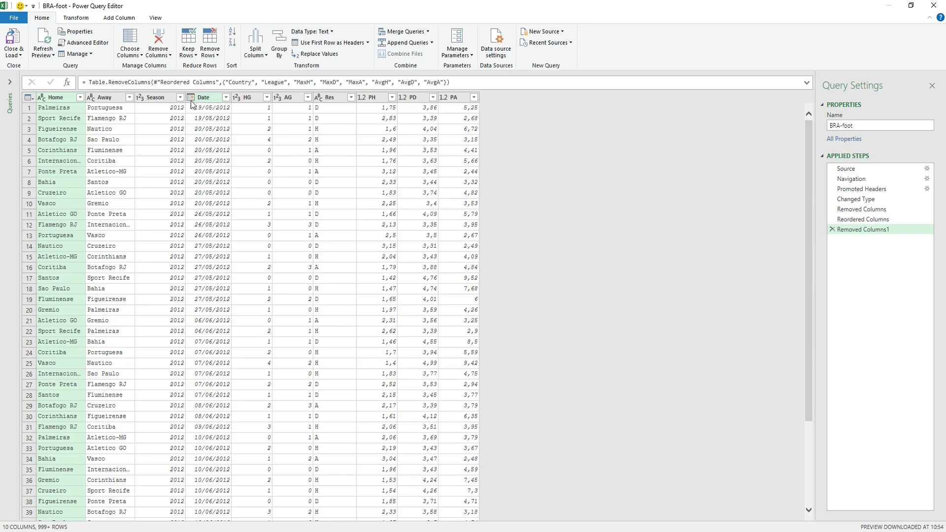
left_click(179, 99)
left_click(180, 98)
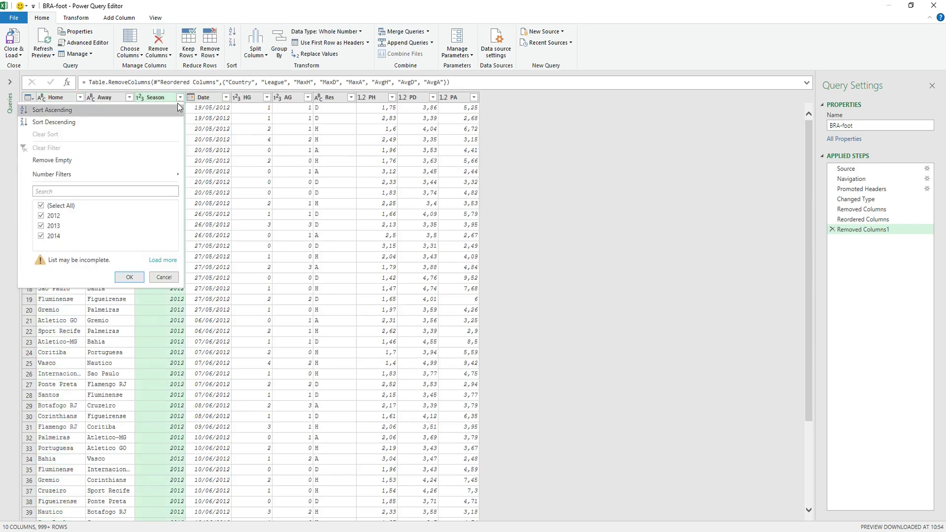
left_click(155, 266)
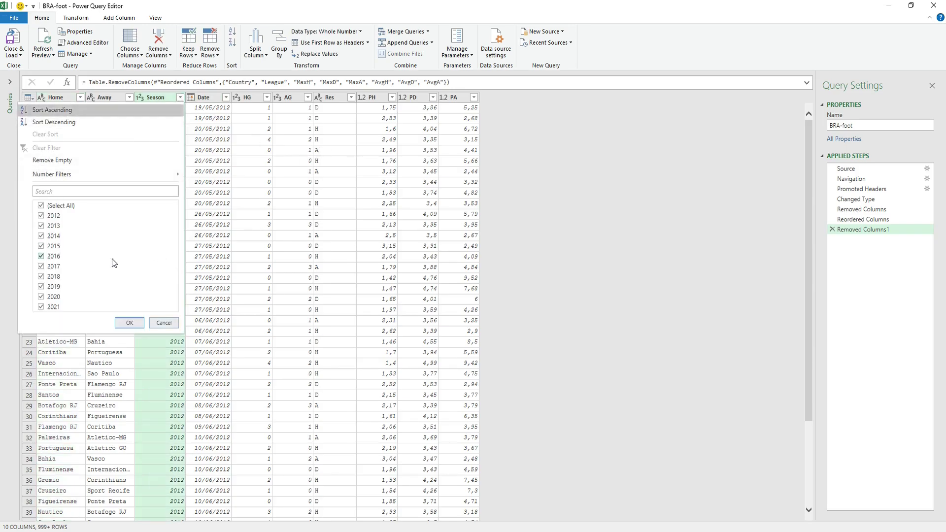
left_click(59, 206)
left_click(57, 308)
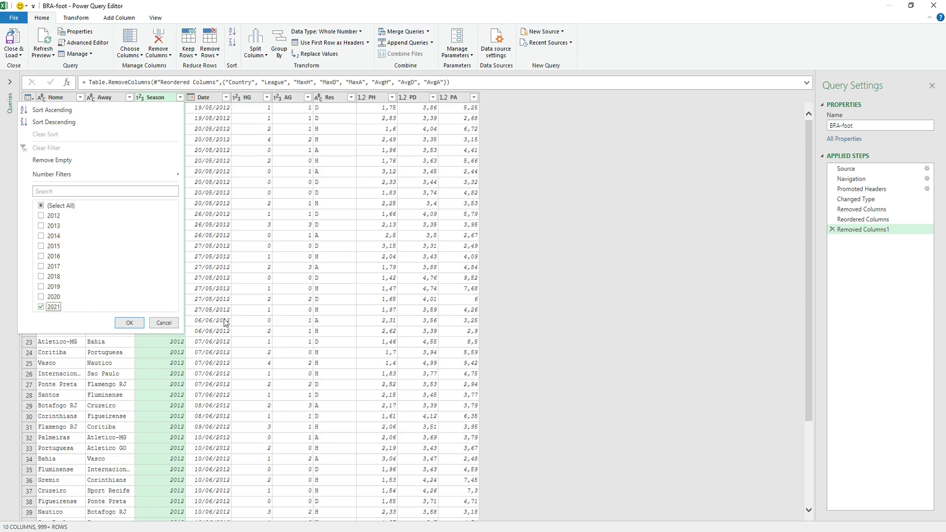
left_click(129, 323)
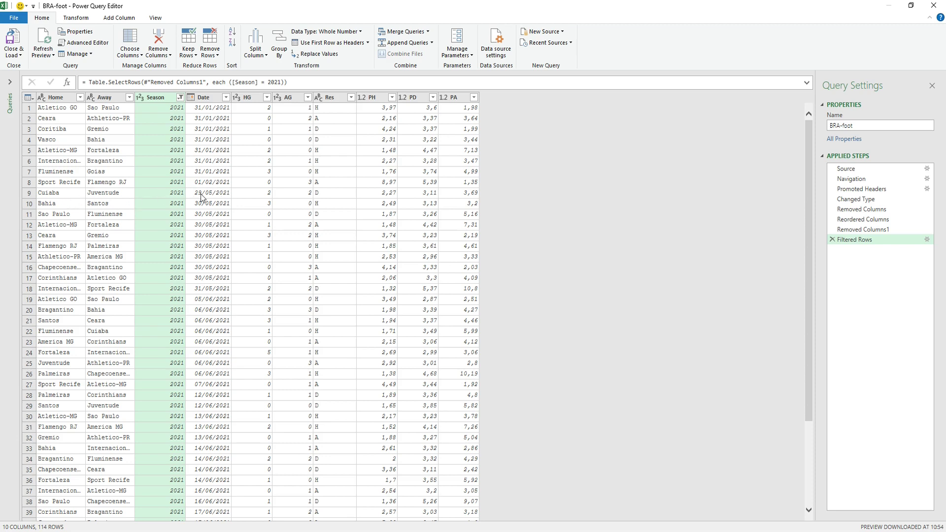
- Filter out the 31/01/2021 and 01/02/2021 dates, load the BRA-foot query to the sheet, and check the table down to its last row
left_click(226, 98)
left_click(110, 217)
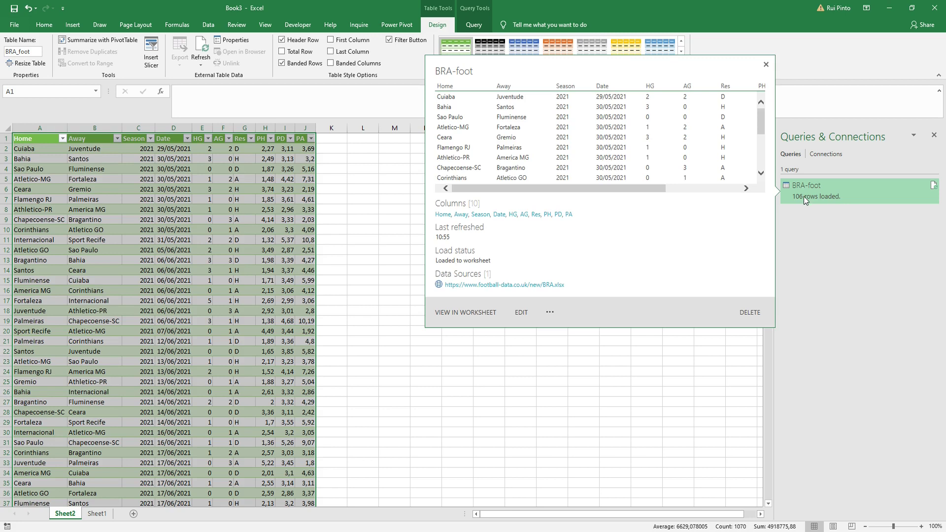
mouse_move(769, 137)
left_mouse_down()
mouse_move(756, 434)
mouse_move(770, 495)
mouse_move(774, 144)
left_mouse_up()
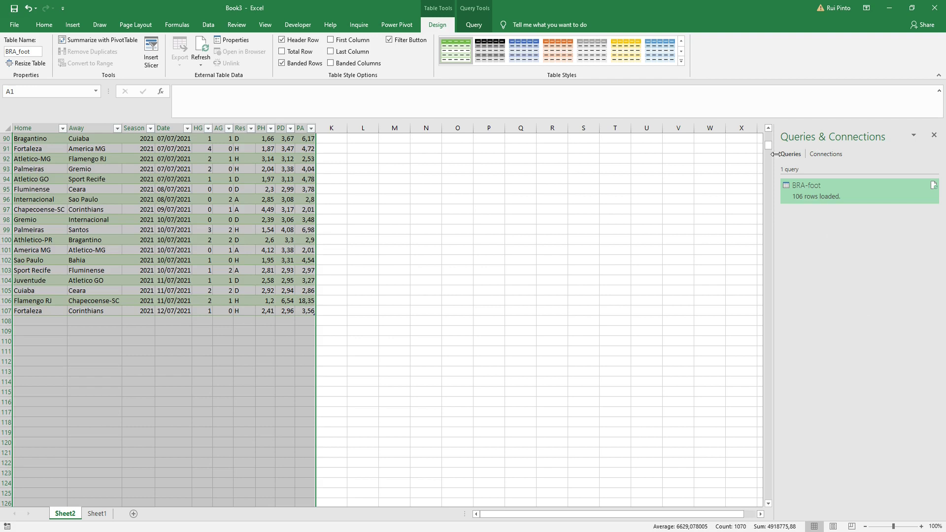
left_click_drag(768, 145, 769, 129)
left_click(584, 209)
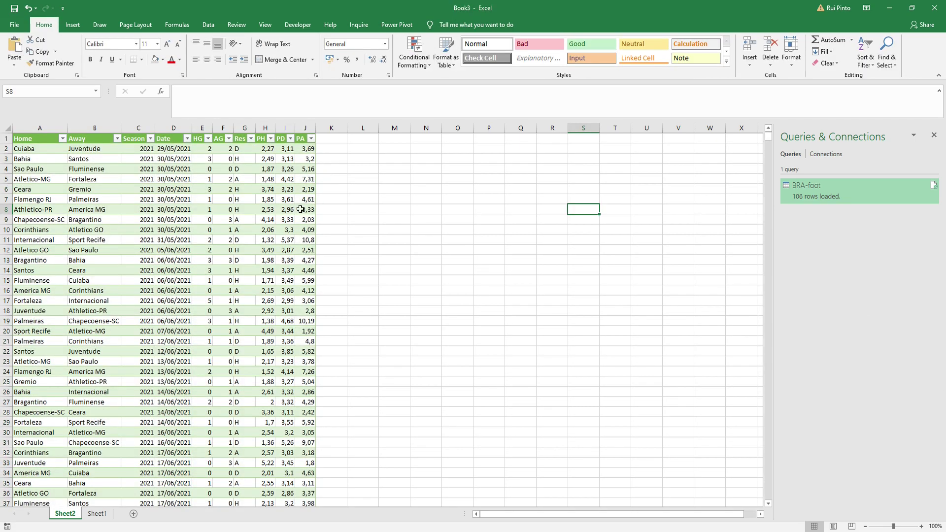
- Rename the worksheet holding the loaded match table as base-foot
right_click(73, 514)
left_click(105, 419)
type("base-foot")
left_click(433, 373)
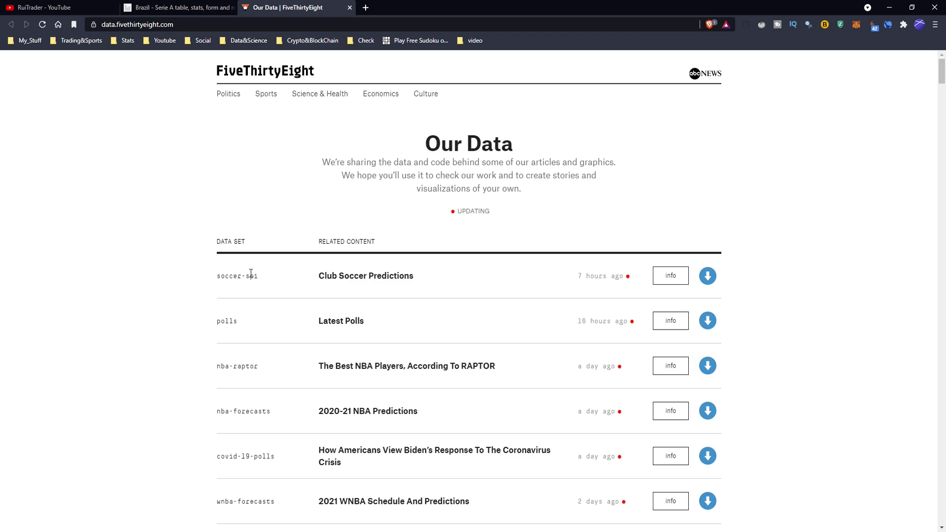
- Open the info page of FiveThirtyEight's soccer-spi data set and copy the link address of spi_matches.csv
left_click(670, 276)
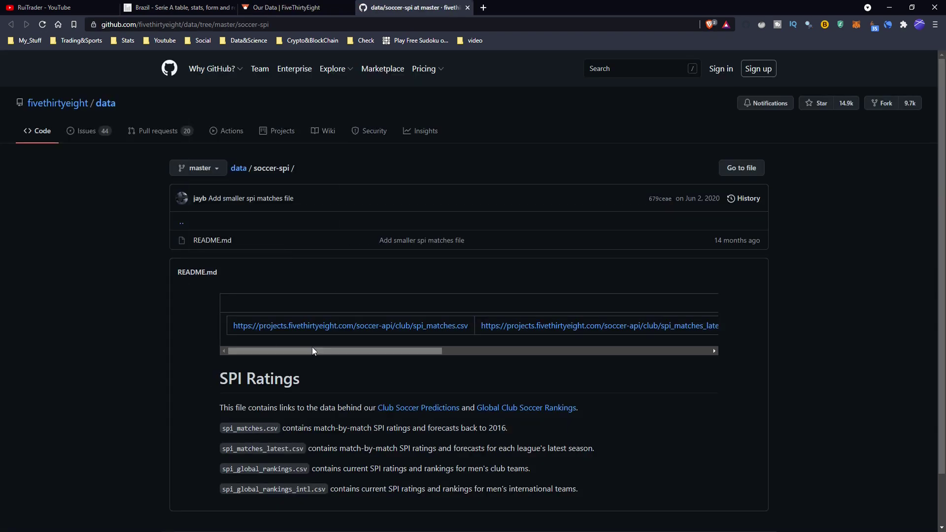
right_click(357, 327)
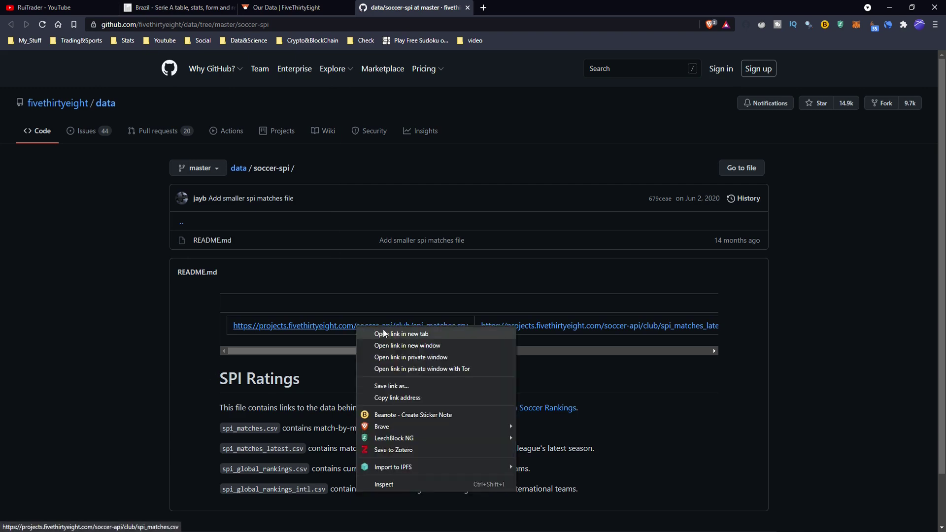
left_click(430, 397)
- Switch to Excel, import the copied spi_matches.csv URL as a web data source, and open it in the Power Query Editor
key("alt+Tab")
left_click(213, 26)
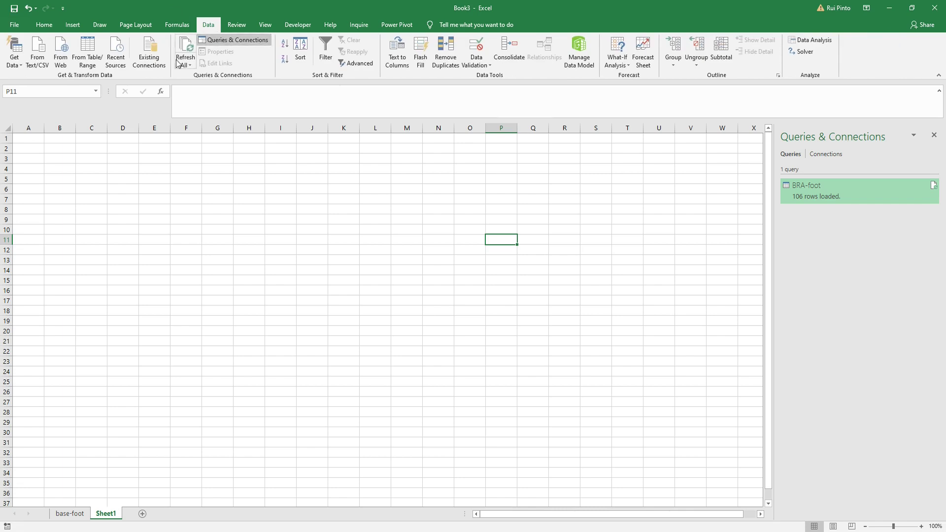
left_click(64, 60)
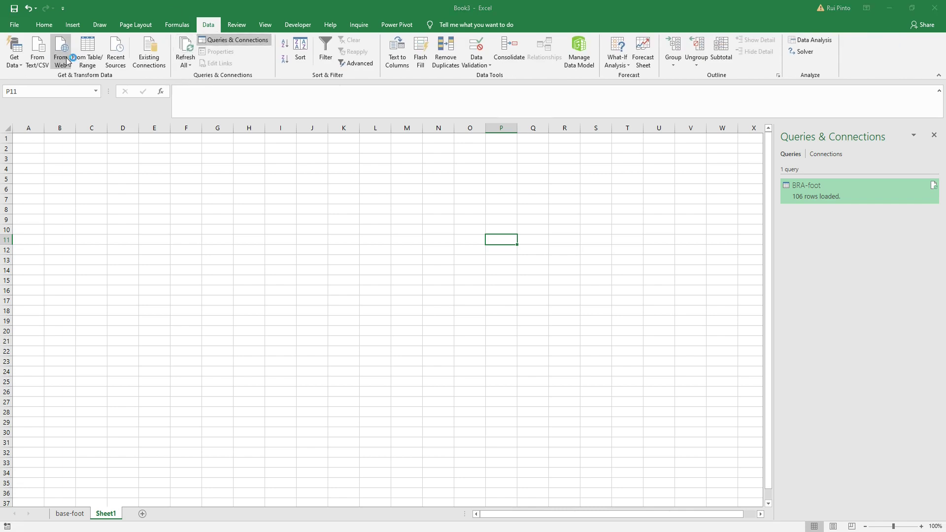
right_click(327, 267)
left_click(365, 311)
left_click(575, 300)
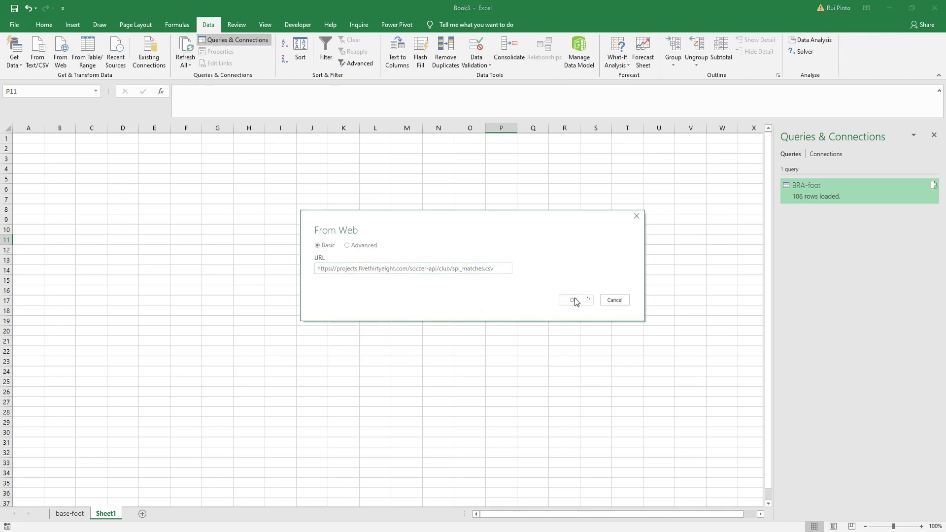
left_click(623, 410)
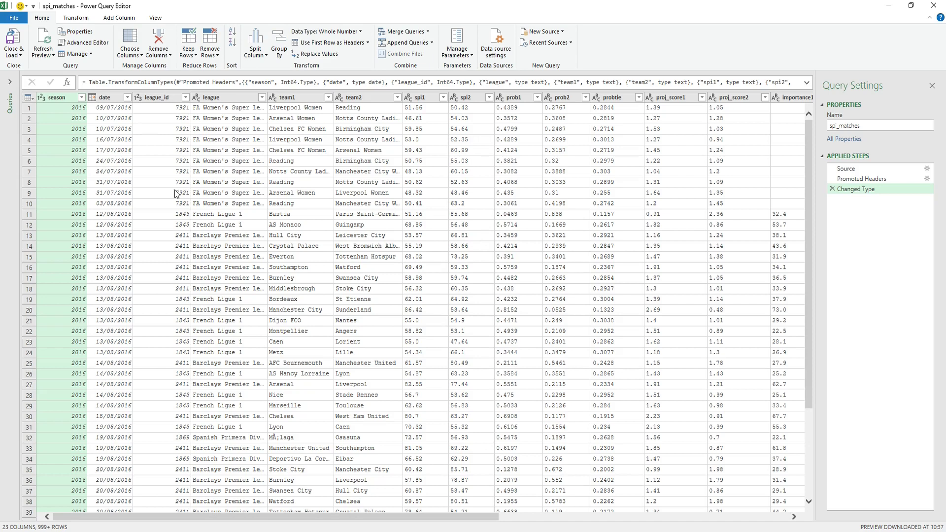
- Filter the league column of the spi_matches query to keep only Brasileiro Série A
left_click(262, 98)
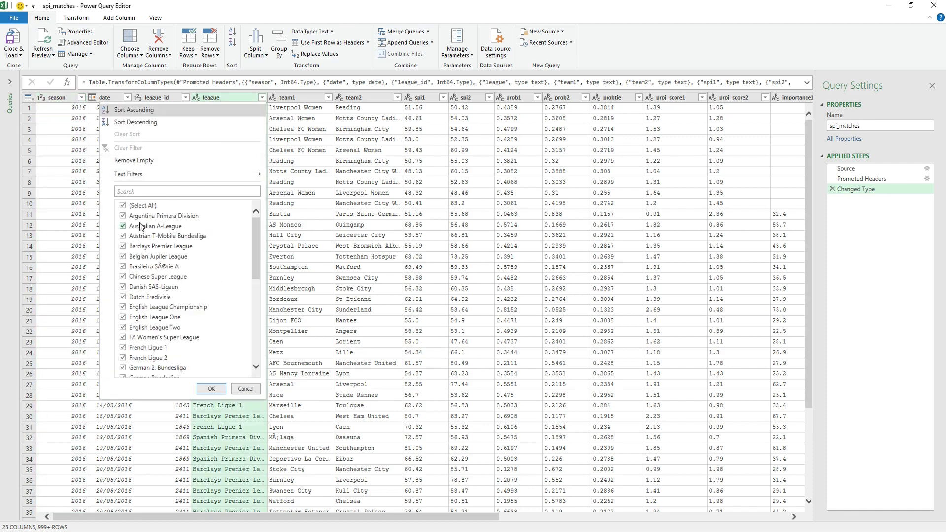
left_click(143, 206)
left_click(152, 267)
left_click(216, 389)
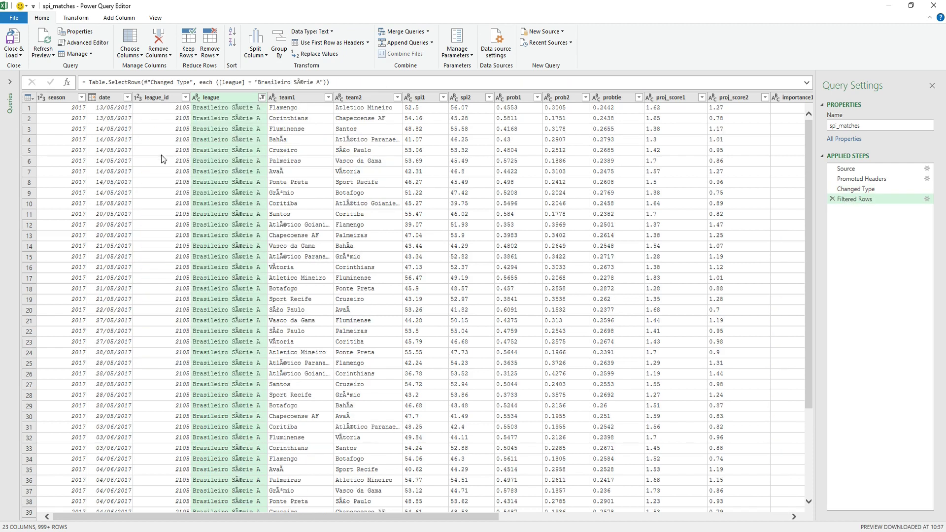
- Move the season and date columns so they come directly after the team2 column
left_click(157, 98)
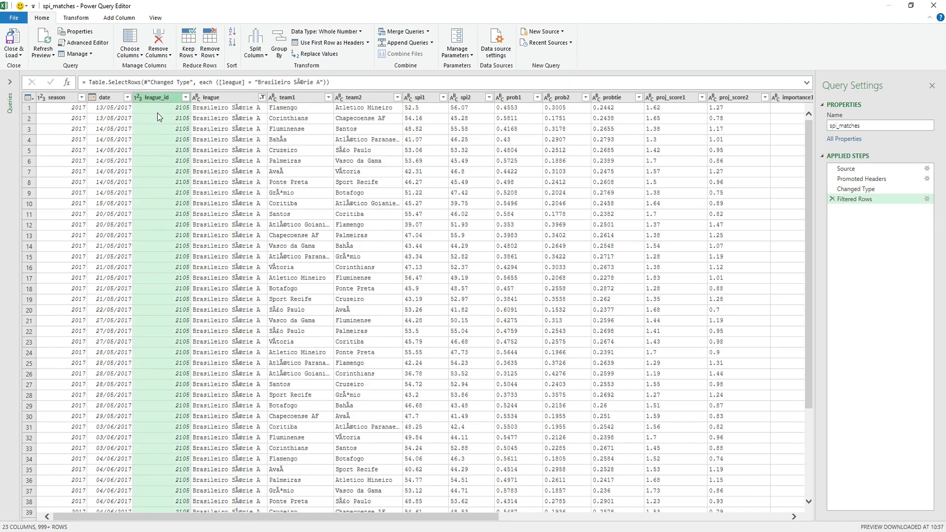
left_click_drag(56, 97, 401, 98)
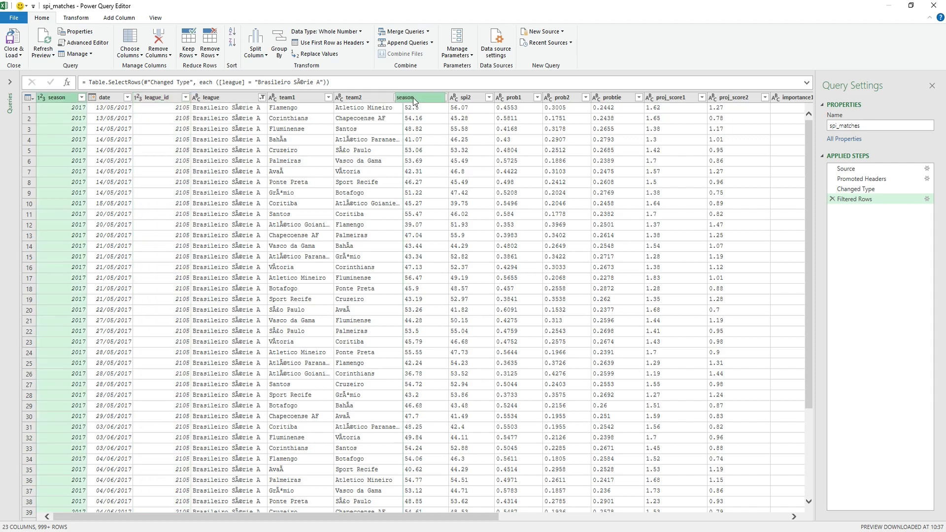
left_click(55, 98)
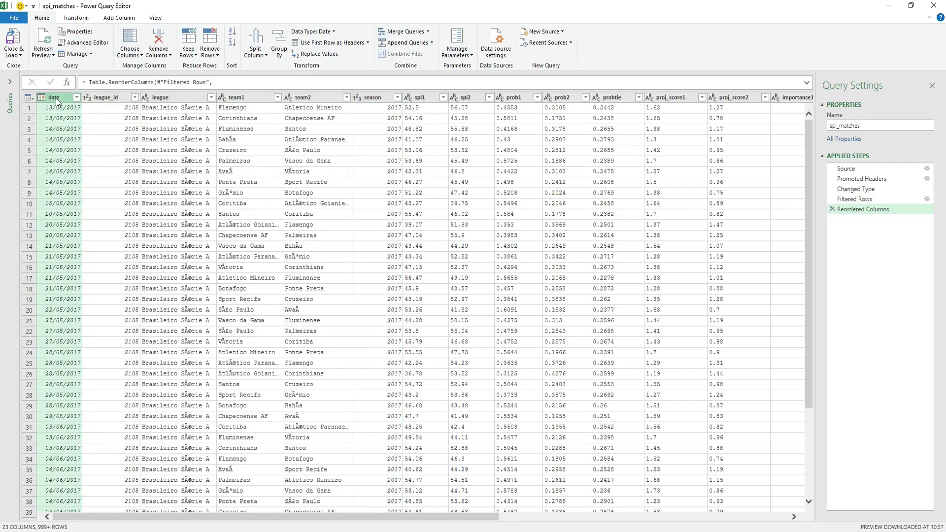
left_click_drag(56, 99, 402, 98)
- Remove the league_id and league columns from the spi_matches query
left_click(119, 98)
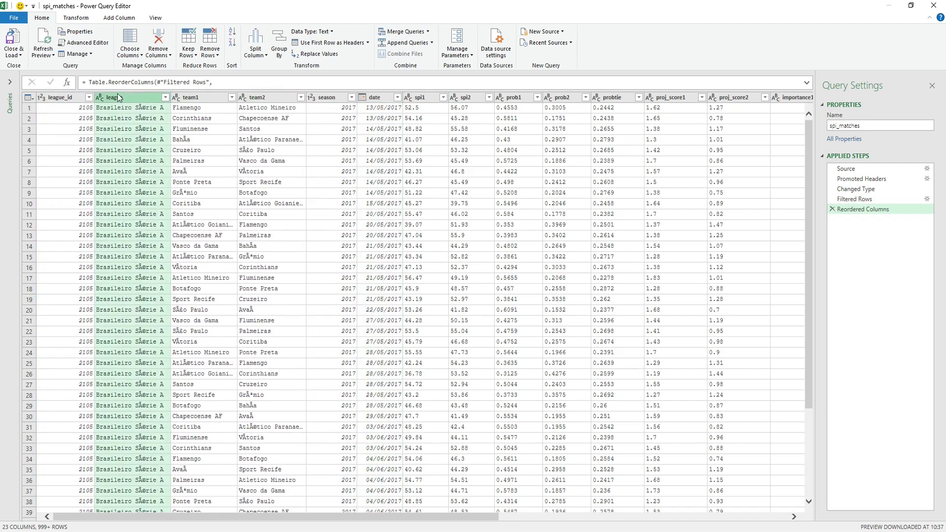
left_click(58, 98, "shift")
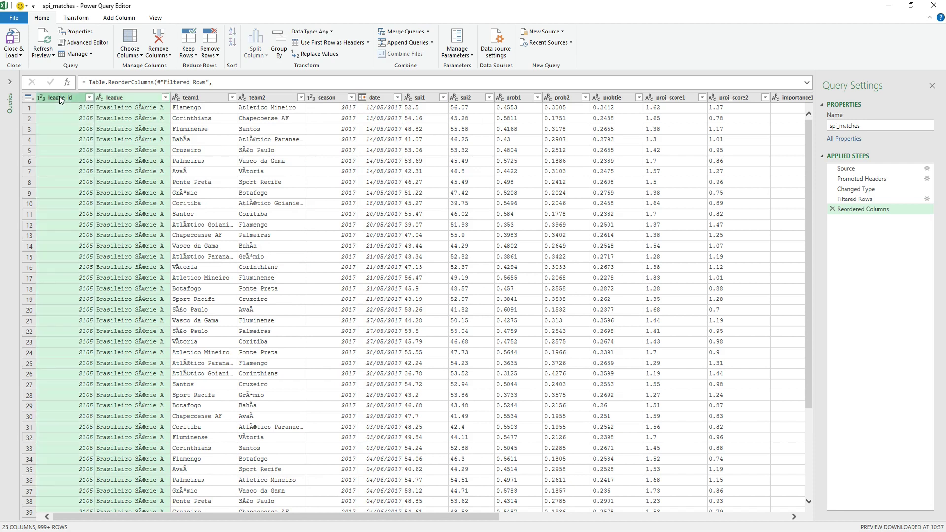
right_click(61, 101)
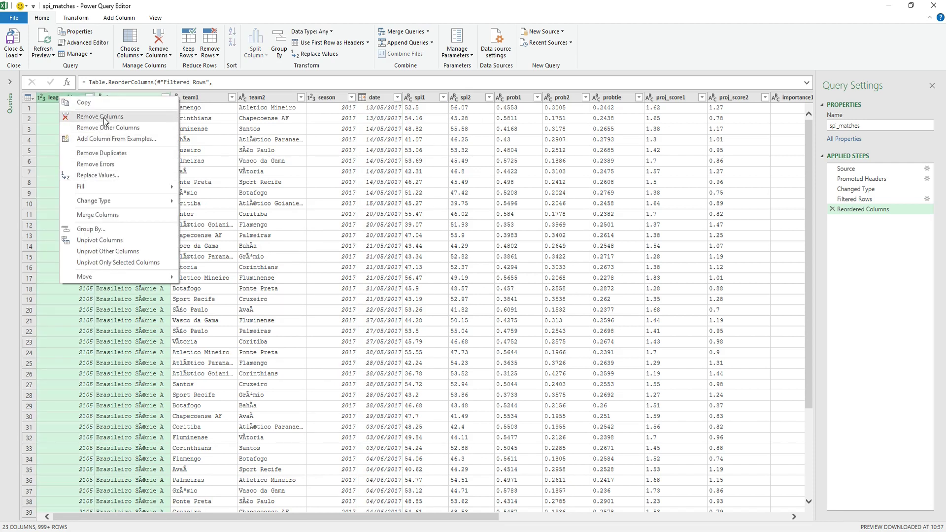
left_click(104, 117)
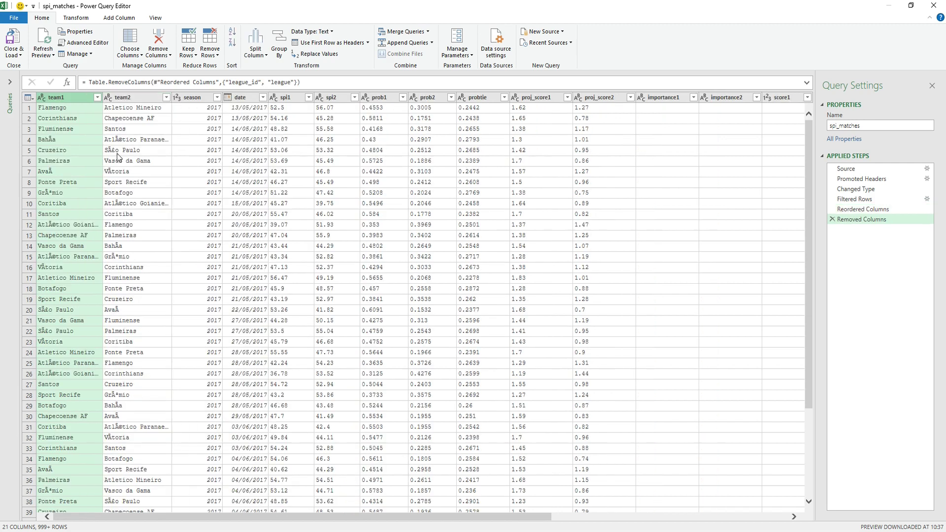
- Filter the season column of the spi_matches query to keep only 2021
left_click(201, 120)
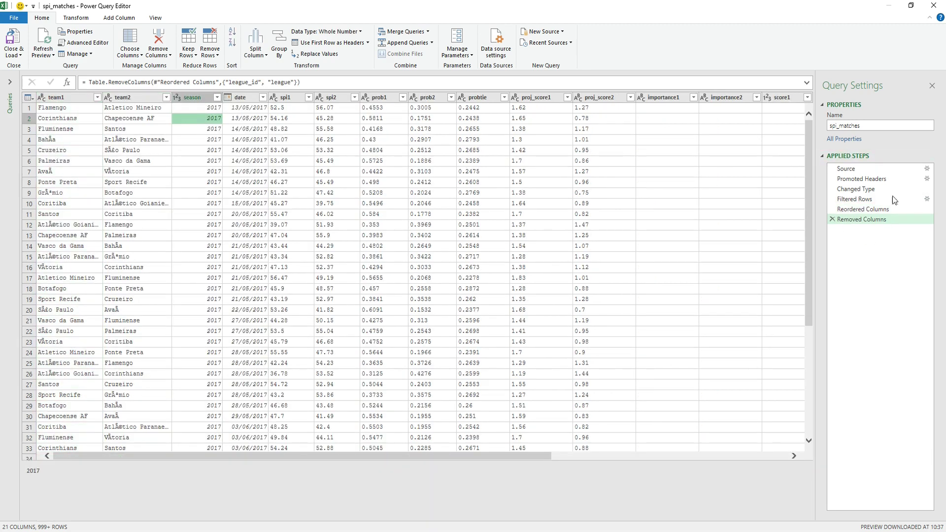
left_click(217, 97)
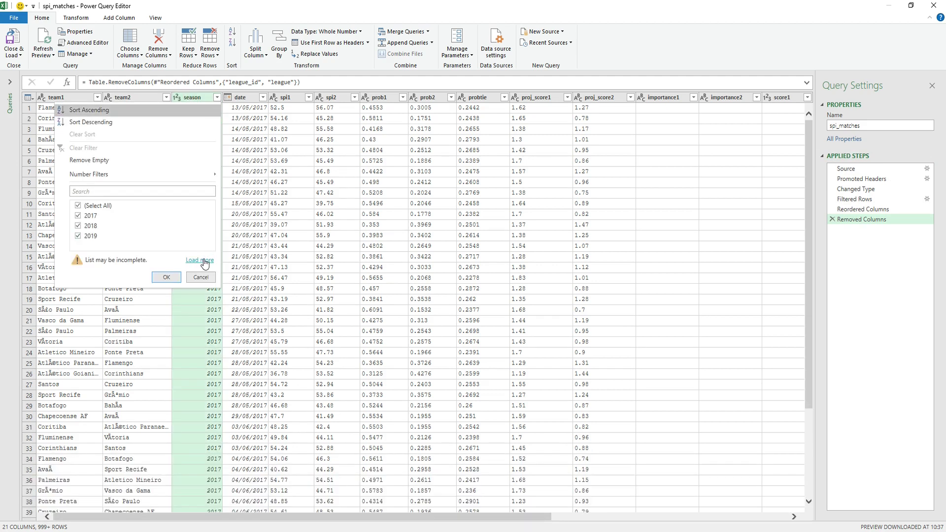
left_click(93, 206)
left_click(90, 256)
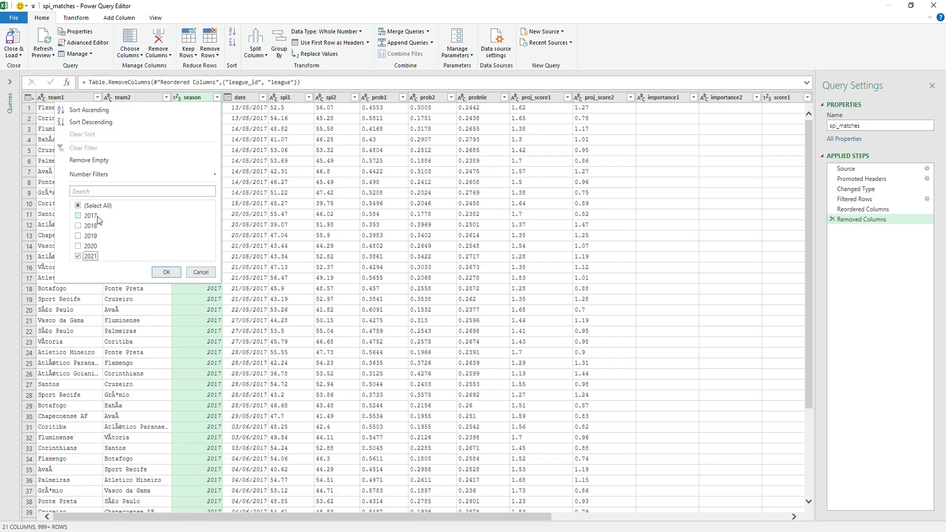
left_click(167, 272)
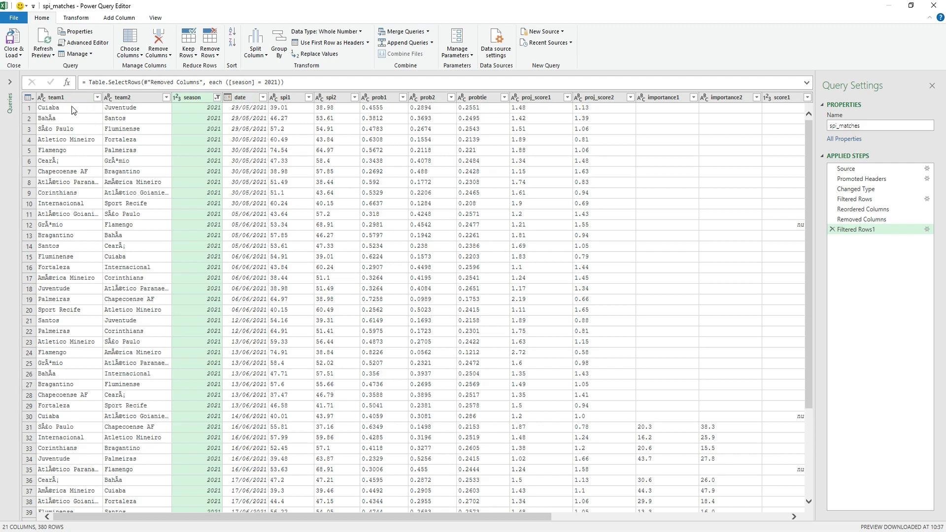
- Replace every period with a comma in the spi1 through importance2 columns of the spi_matches query
left_click(296, 101)
left_click_drag(518, 516, 615, 515)
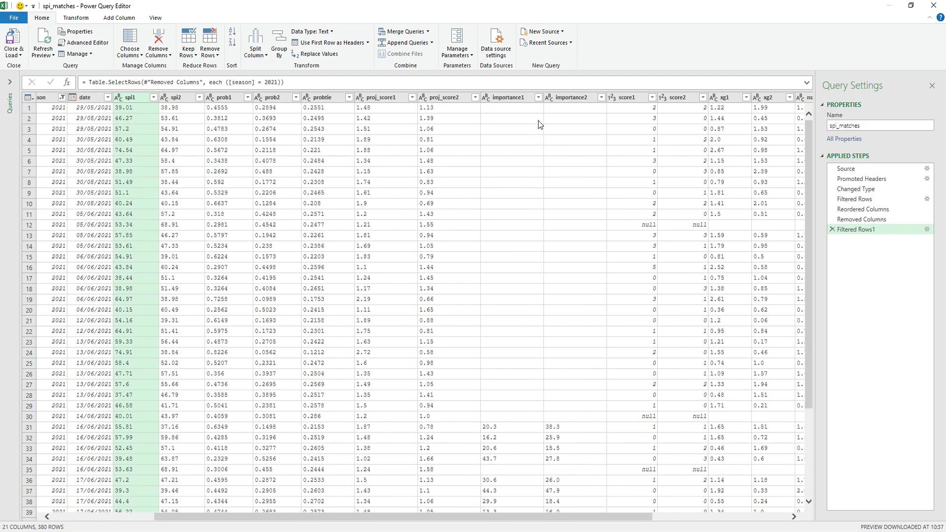
left_click(566, 96, "shift")
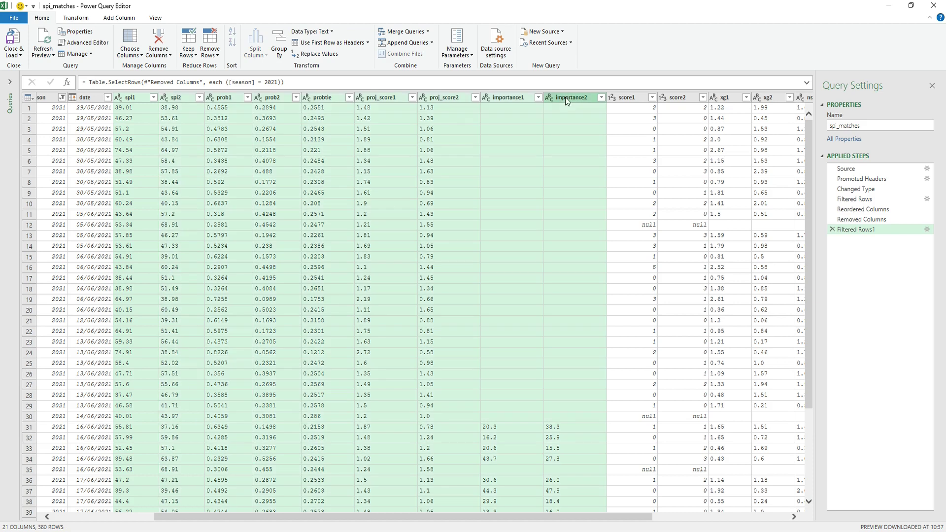
left_click(319, 54)
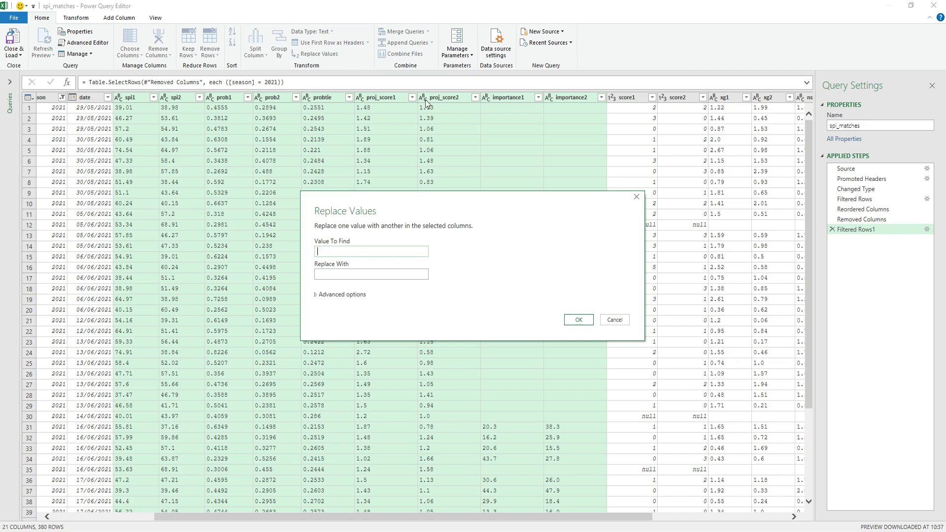
type(".")
key("Tab")
type(",")
left_click(570, 322)
- Remove the nsxg1, nsxg2, adj_score1 and adj_score2 columns from the spi_matches query
scroll(603, 520, "right", 3)
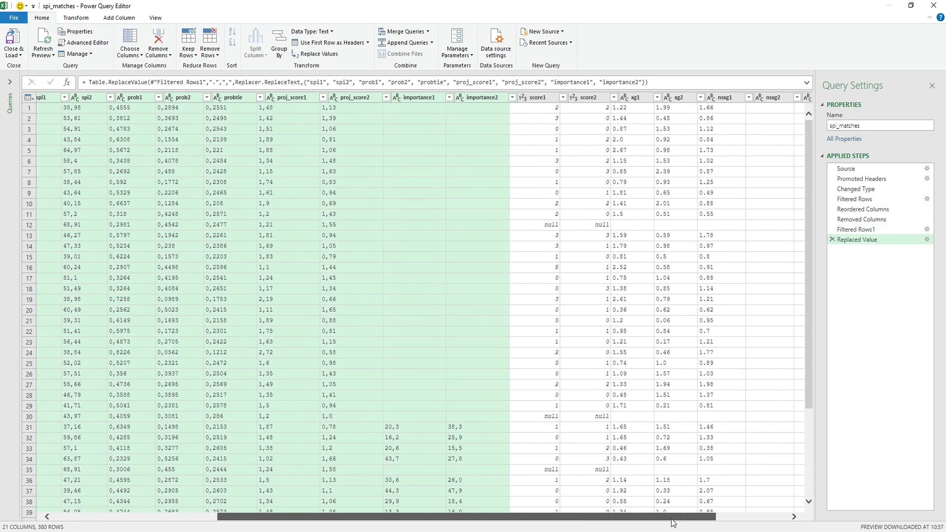
left_click(593, 98)
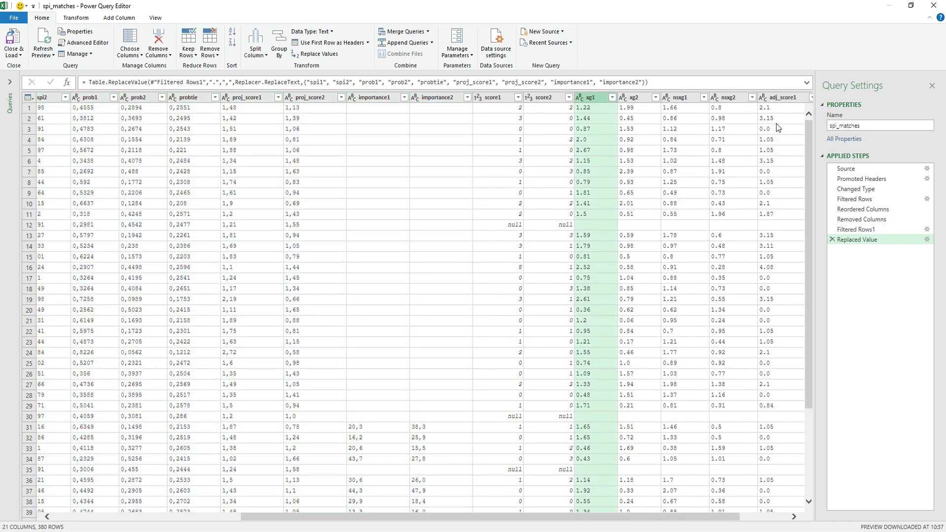
left_click_drag(640, 518, 739, 517)
left_click(606, 98)
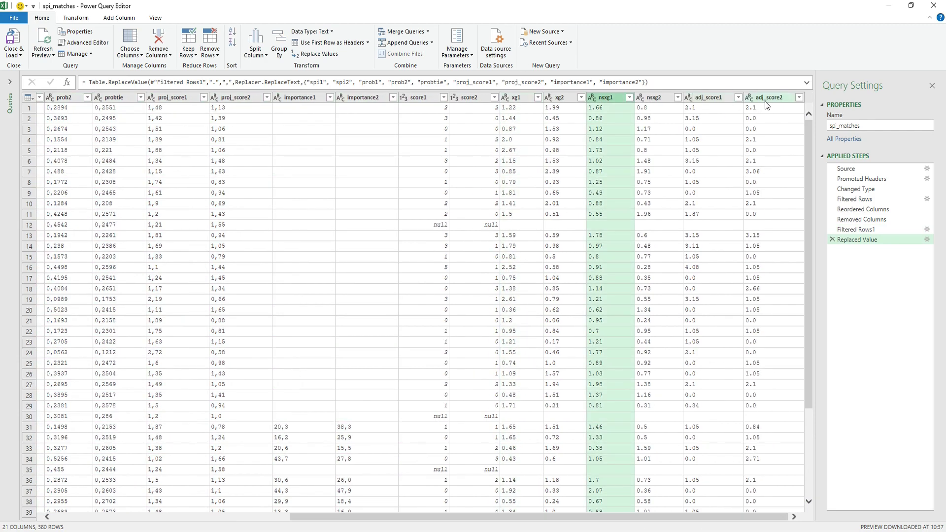
left_click(771, 97, "shift")
right_click(773, 98)
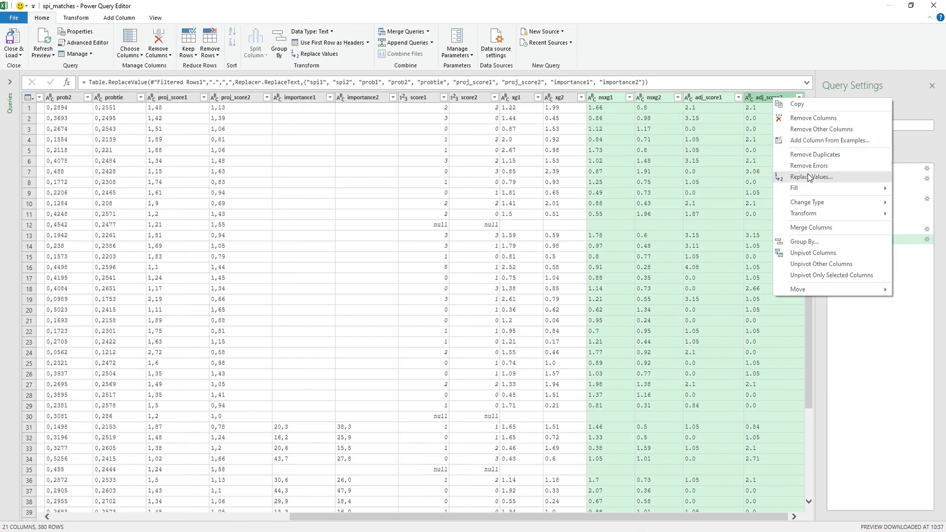
left_click(817, 117)
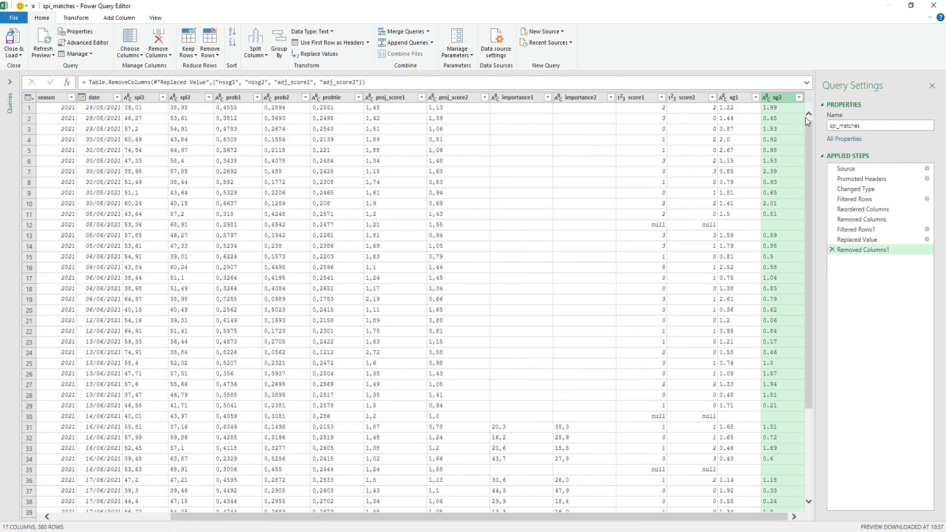
- Replace every period with a comma in the xg1 and xg2 columns
left_click(734, 97, "ctrl")
left_click(315, 54)
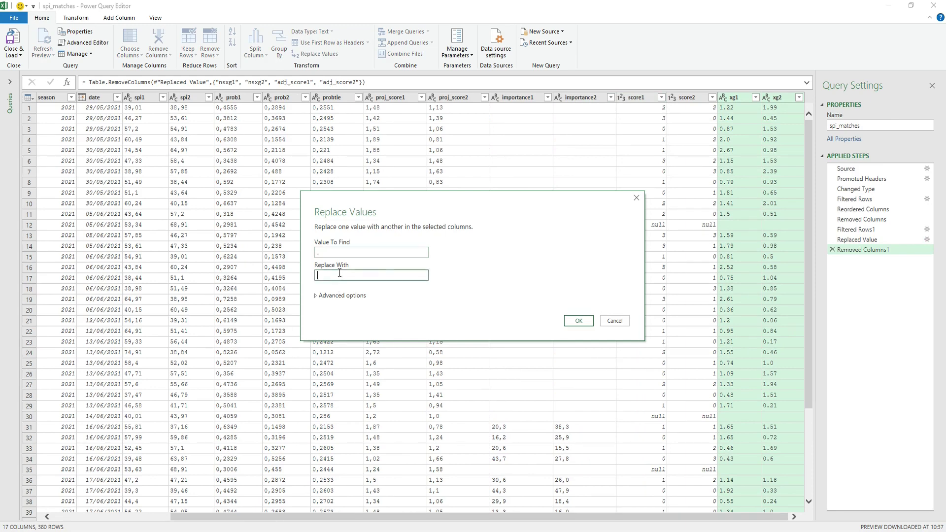
left_click(577, 321)
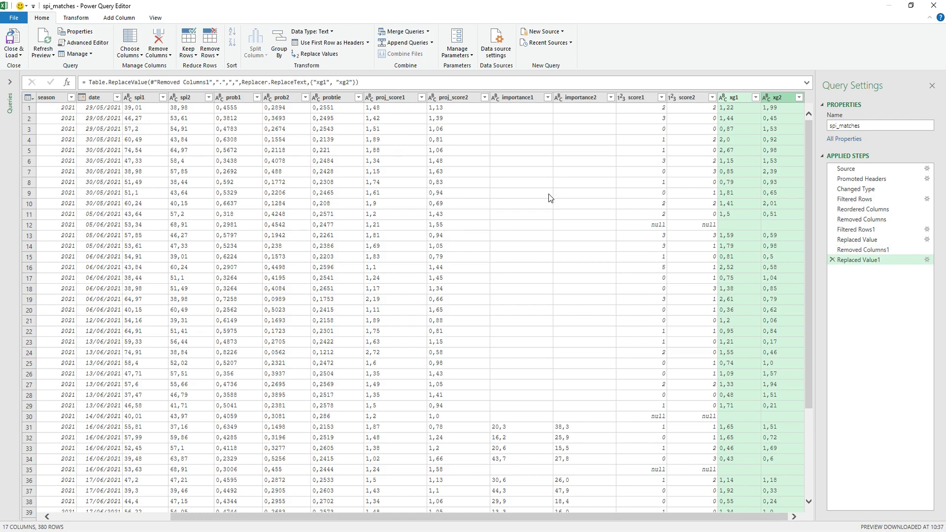
- Remove the importance1 and importance2 columns from the spi_matches query
left_click(516, 98)
left_click(579, 98, "ctrl")
right_click(579, 98)
left_click(586, 118)
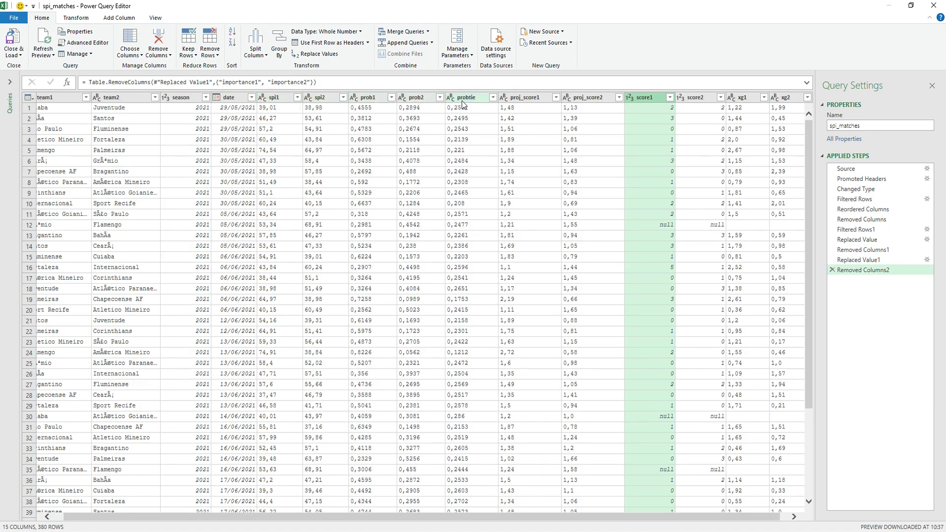
- Change the data type of the spi1 through proj_score2 columns to Decimal Number
left_click(278, 100)
left_click(594, 100, "shift")
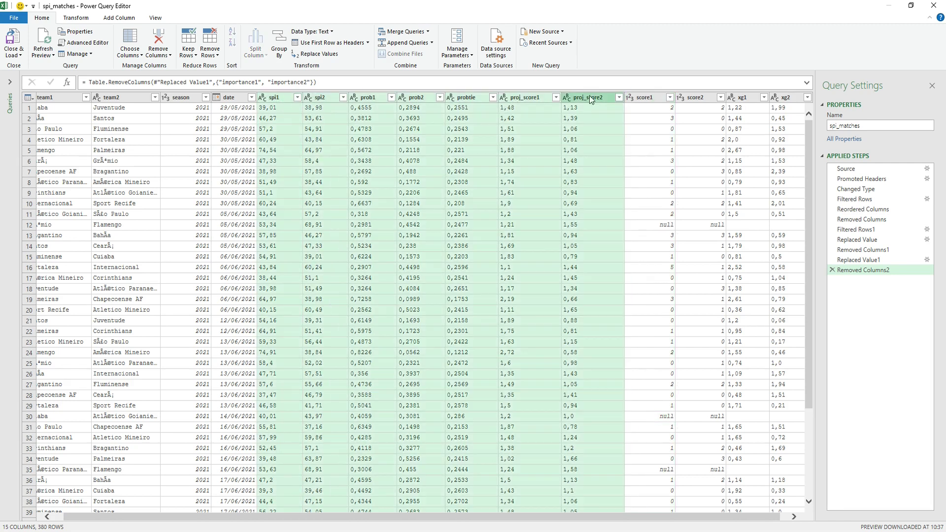
left_click(329, 33)
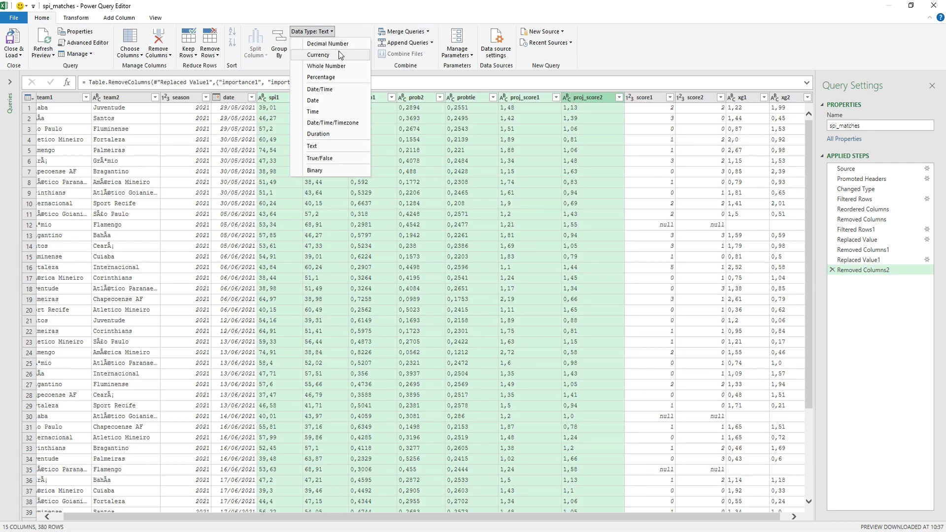
left_click(335, 44)
- Filter the score1 column to exclude the null rows
left_click(663, 101)
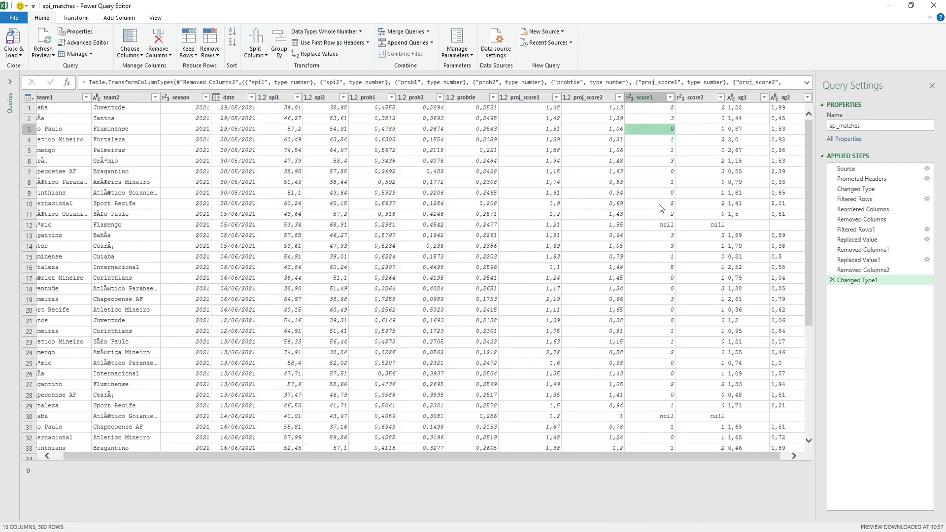
left_click(652, 226)
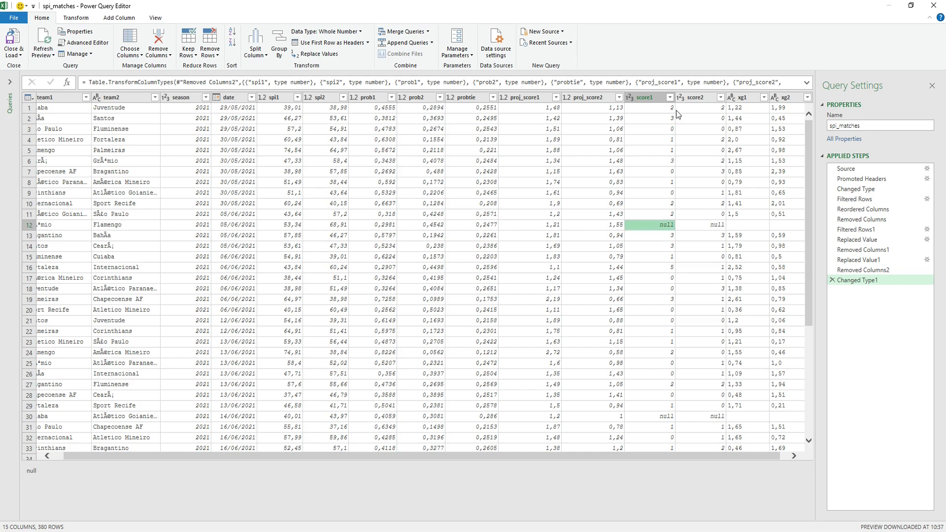
left_click(670, 97)
left_click(545, 218)
left_click(619, 293)
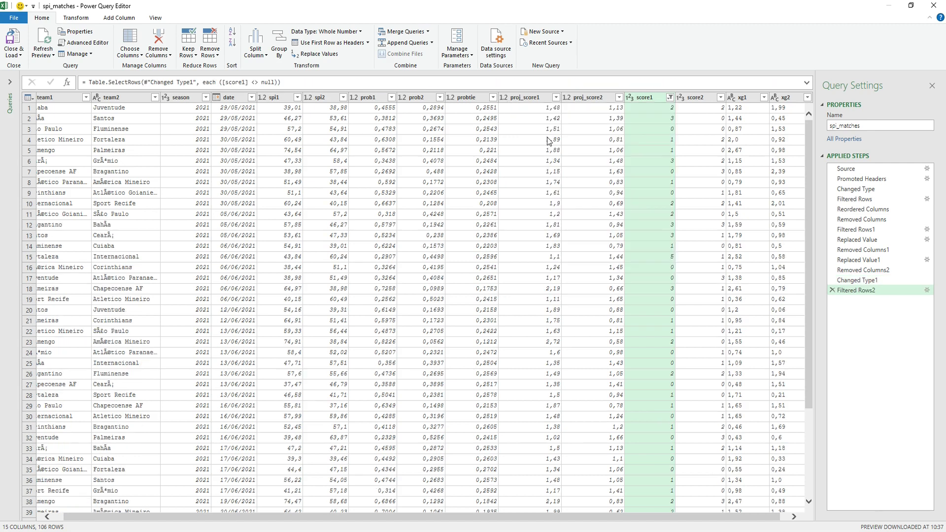
- Move the probtie column between prob1 and prob2
left_click(469, 98)
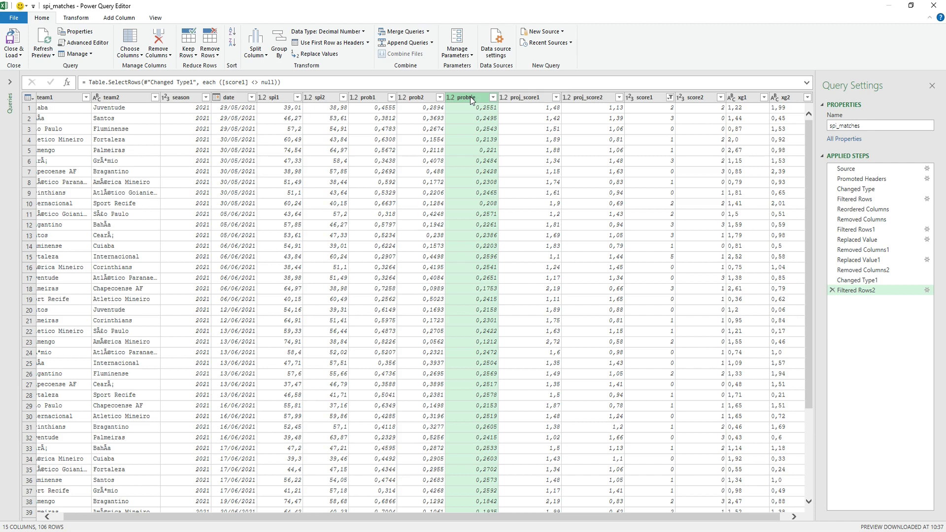
left_click_drag(471, 100, 398, 99)
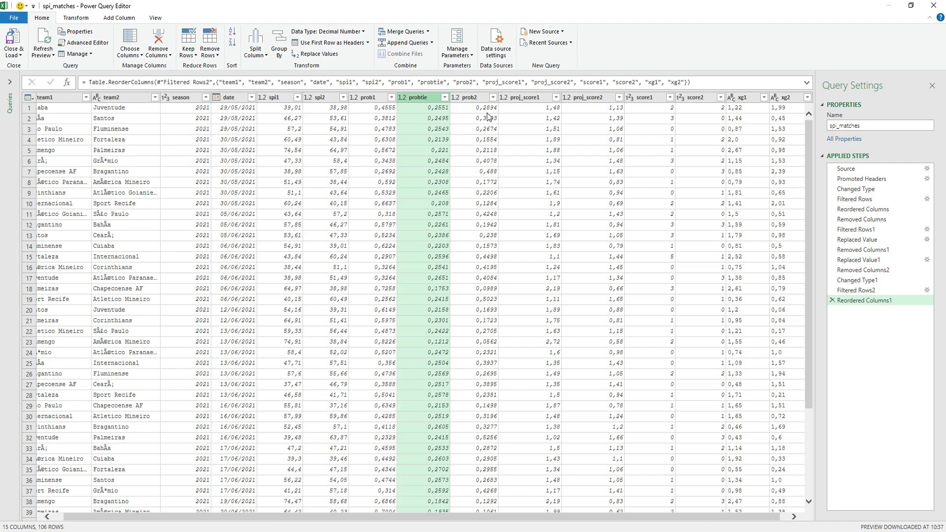
mouse_move(599, 521)
left_mouse_down()
mouse_move(697, 522)
mouse_move(611, 520)
left_mouse_up()
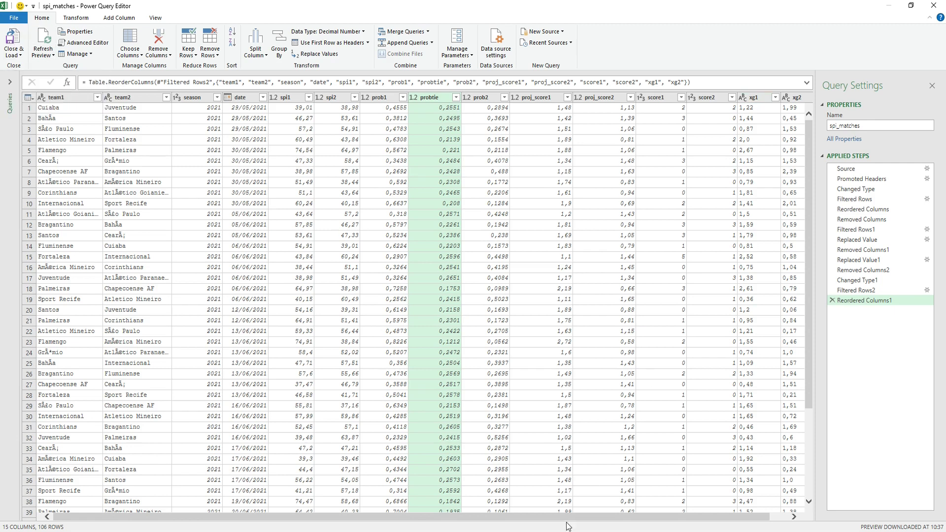
- Change the data type of the xg1 and xg2 columns to Decimal Number
left_click_drag(567, 523, 587, 523)
left_click(735, 97)
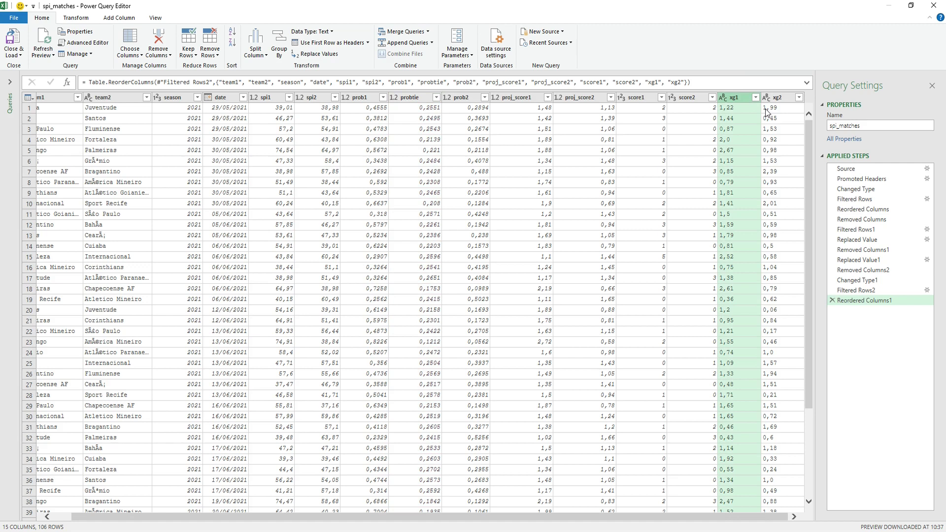
left_click(777, 97, "ctrl")
left_click(312, 31)
left_click(326, 44)
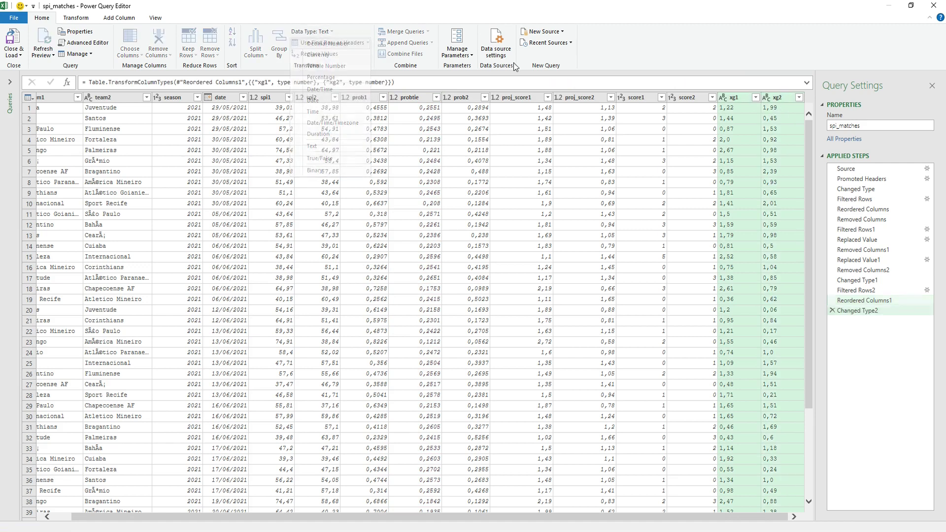
- Close the query editor and load the cleaned spi_matches table into a new worksheet
left_click(653, 99)
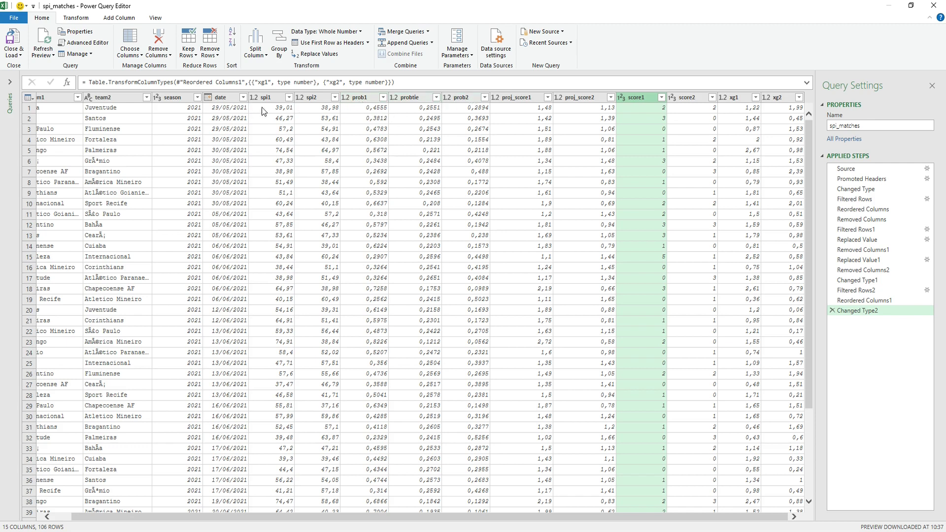
left_click(13, 42)
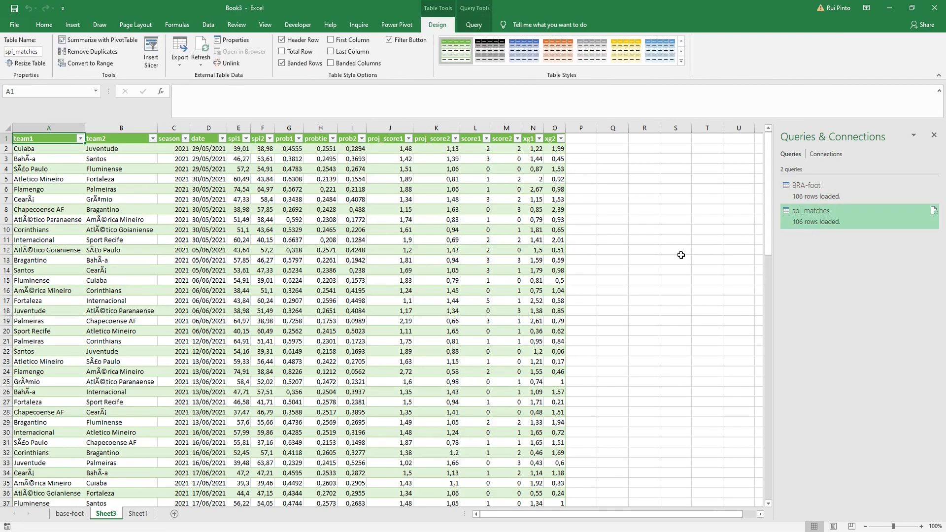
left_click(674, 230)
mouse_move(810, 223)
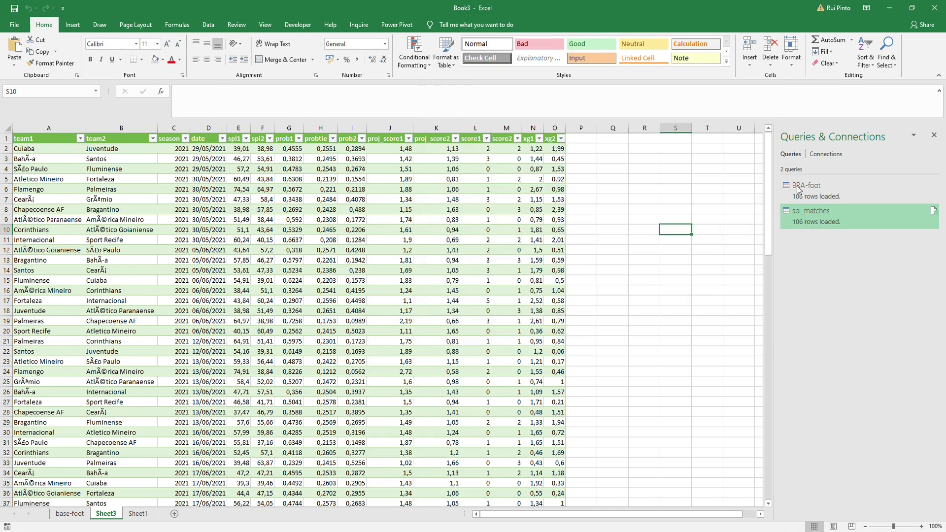
left_click(644, 369)
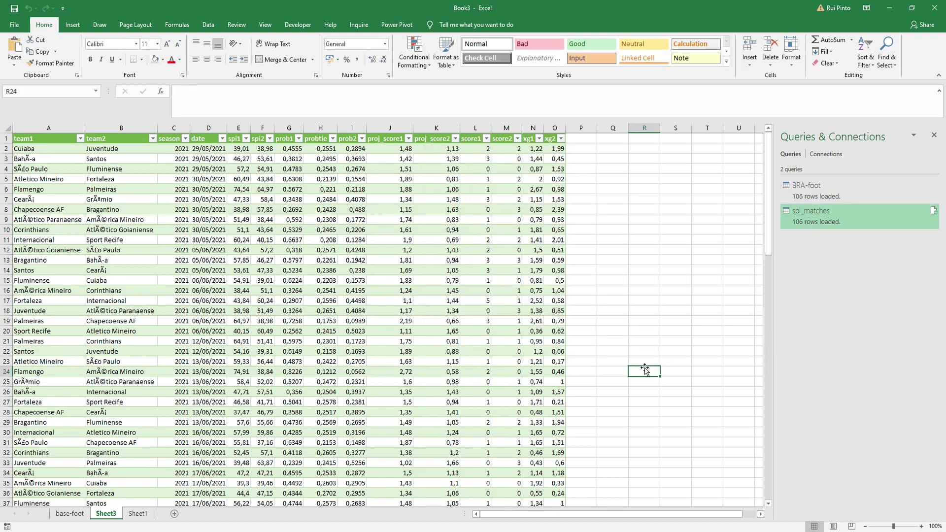
left_click(641, 219)
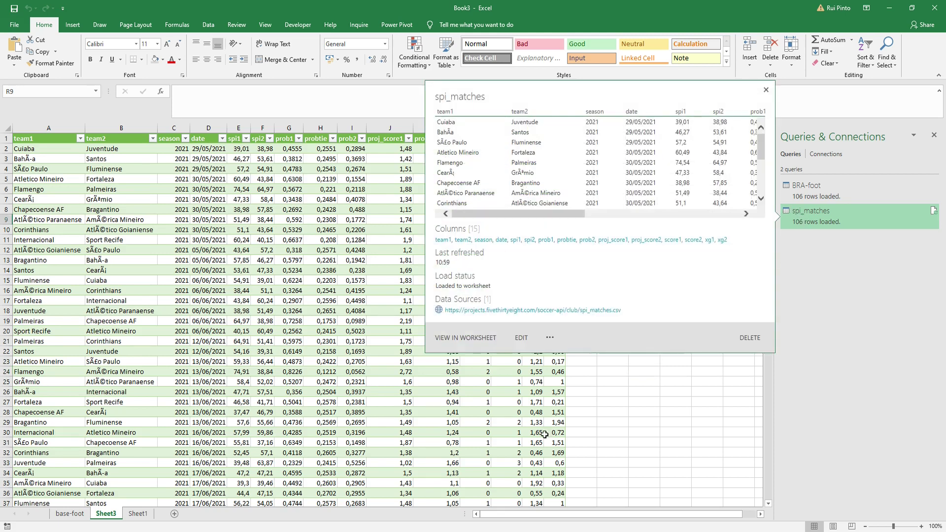
left_click(589, 484)
left_click(621, 462)
- Rename the worksheet holding the spi_matches table as base-538
double_click(107, 513)
type("base-")
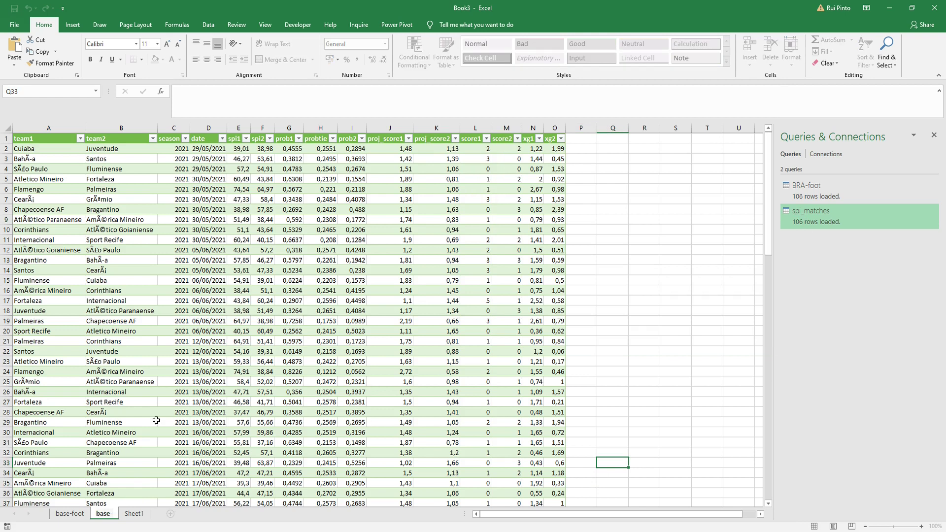
type("538")
left_click(157, 421)
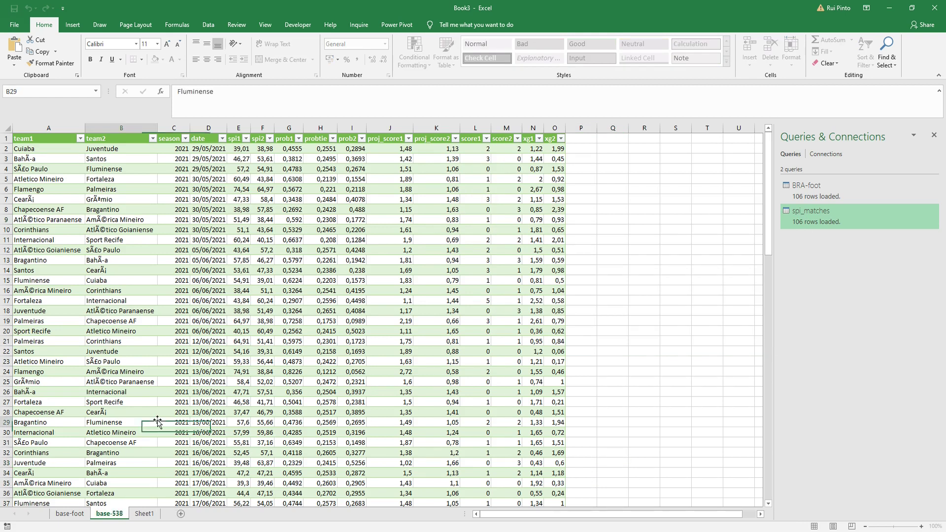
- Move the base-538 worksheet before base-foot and keep base-538 as the active sheet
left_click_drag(99, 517, 58, 515)
left_click(105, 513)
left_click(73, 514)
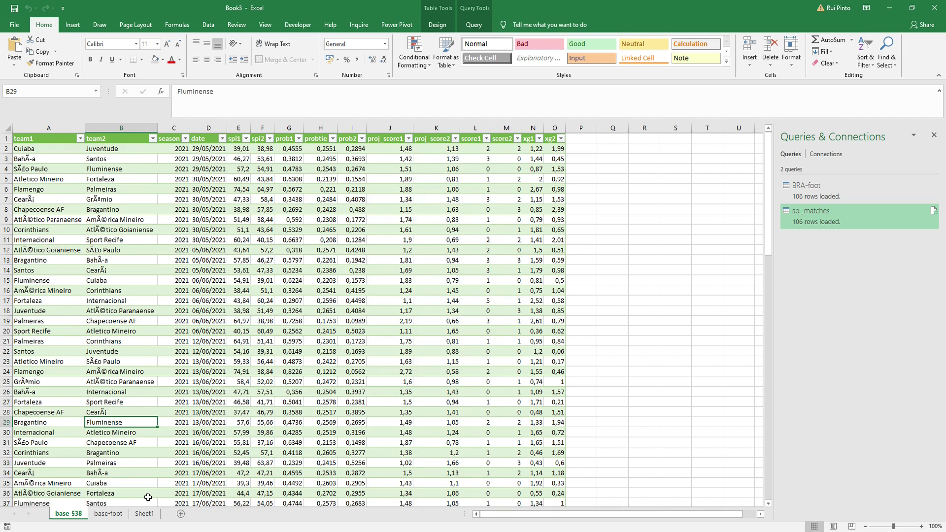
- Close the Queries & Connections pane to free space beside the base-538 table
left_click(637, 228)
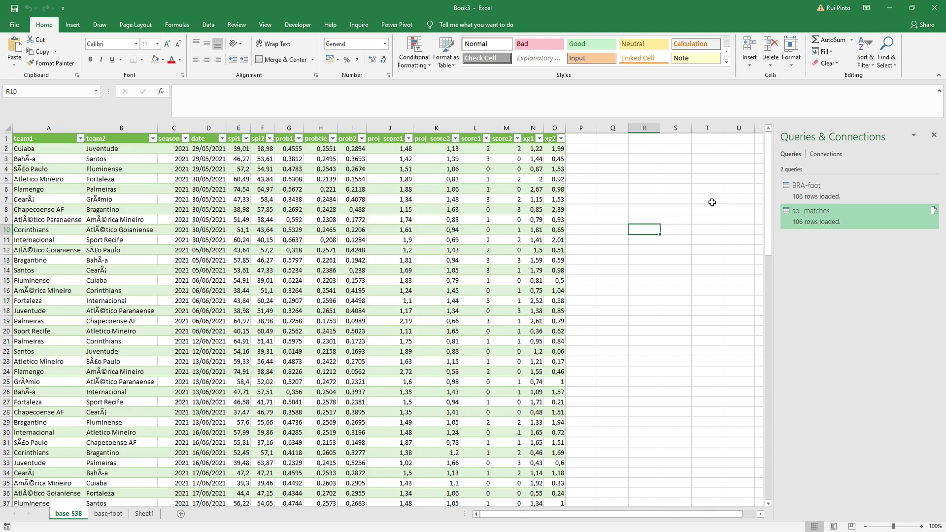
left_click(675, 192)
left_click(625, 200)
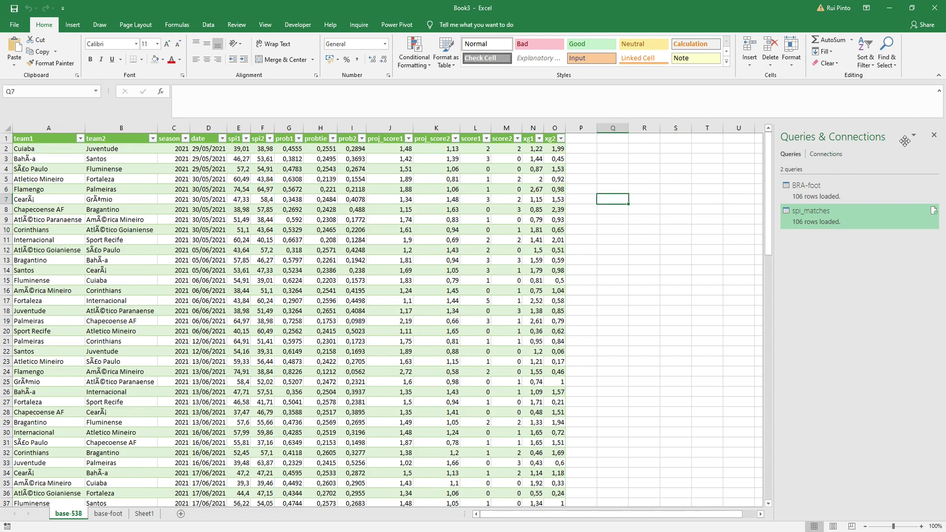
left_click(935, 135)
left_click(641, 299)
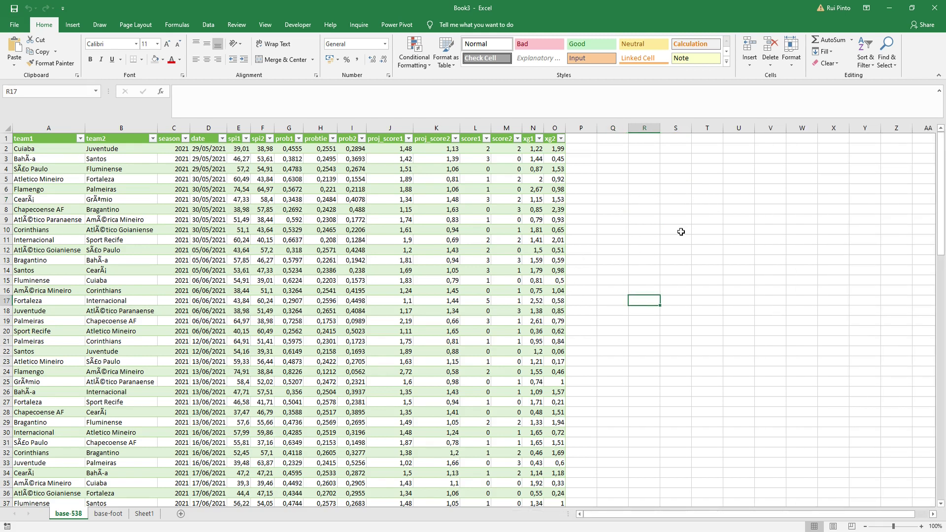
- Insert a new column before the date column of the base-538 table and give it the header id
right_click(217, 129)
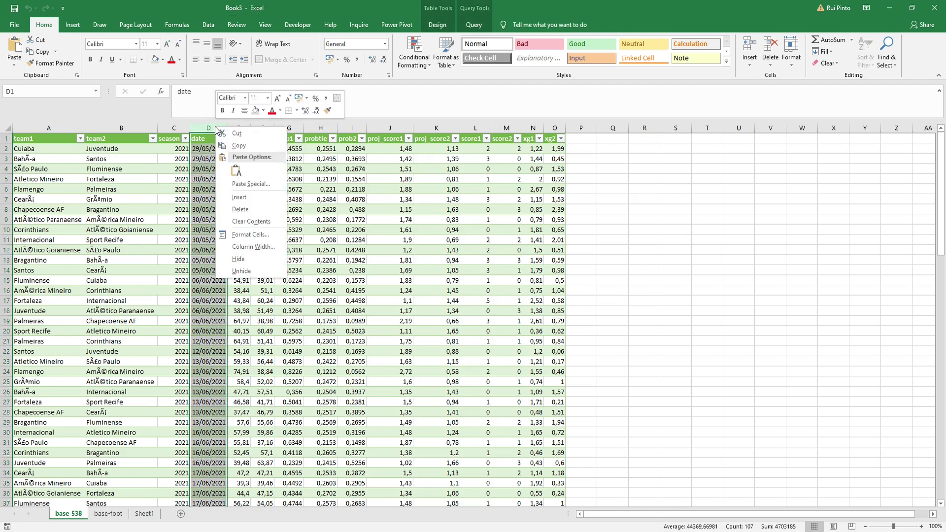
left_click(239, 197)
type("id")
key("Return")
- Fill the id column of the base-538 table with =CONCAT(A2;B2;C2), joining team1, team2 and season
type("=conc")
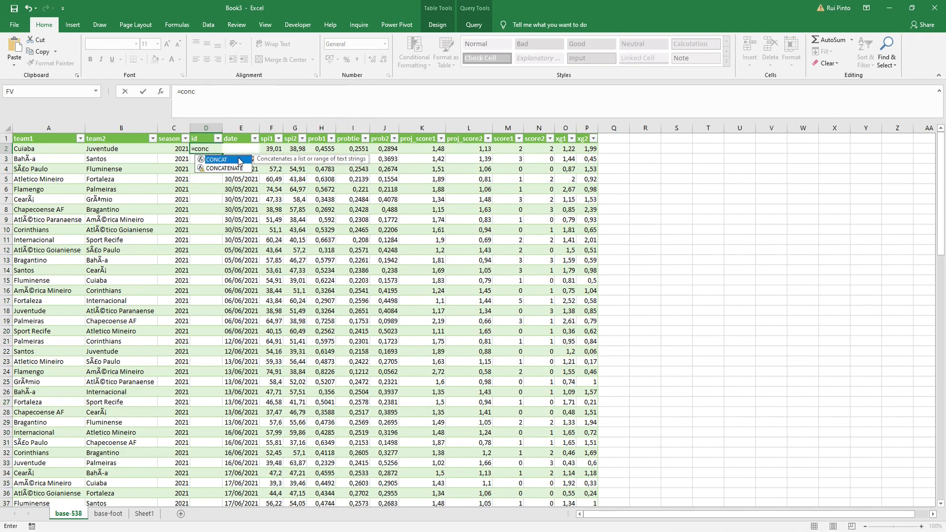
double_click(240, 160)
left_click(74, 150)
type(";")
left_click(145, 153)
type(";")
left_click(175, 149)
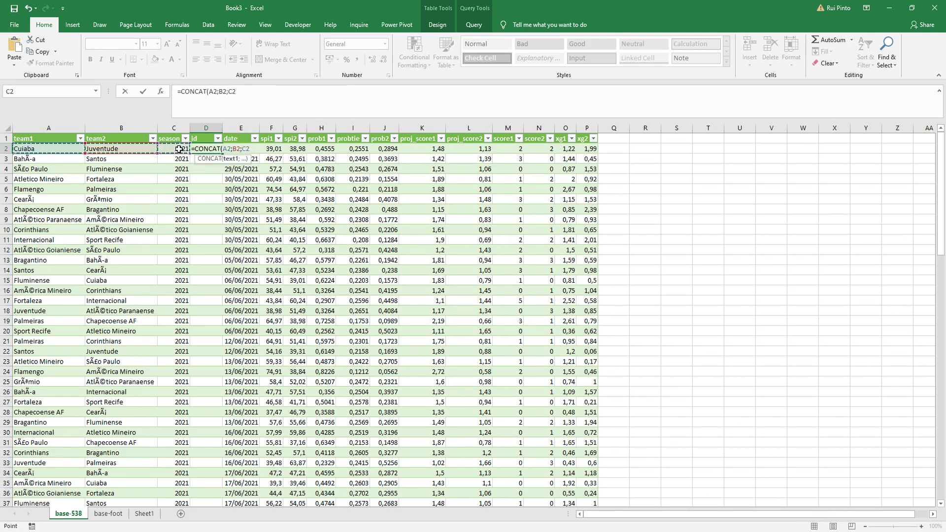
left_click(257, 92)
key("Return")
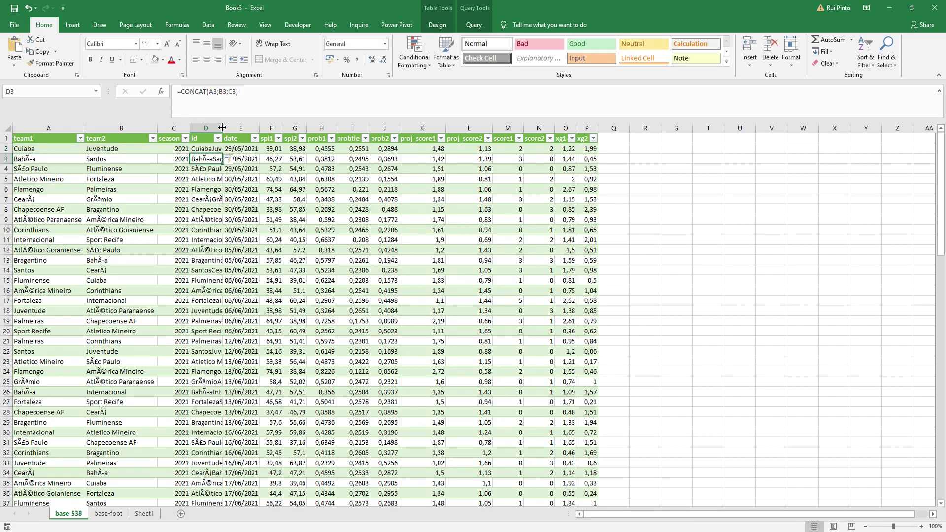
- Insert a new column before the Date column of the base-foot table and give it the header Id
left_click(108, 514)
left_click(265, 351)
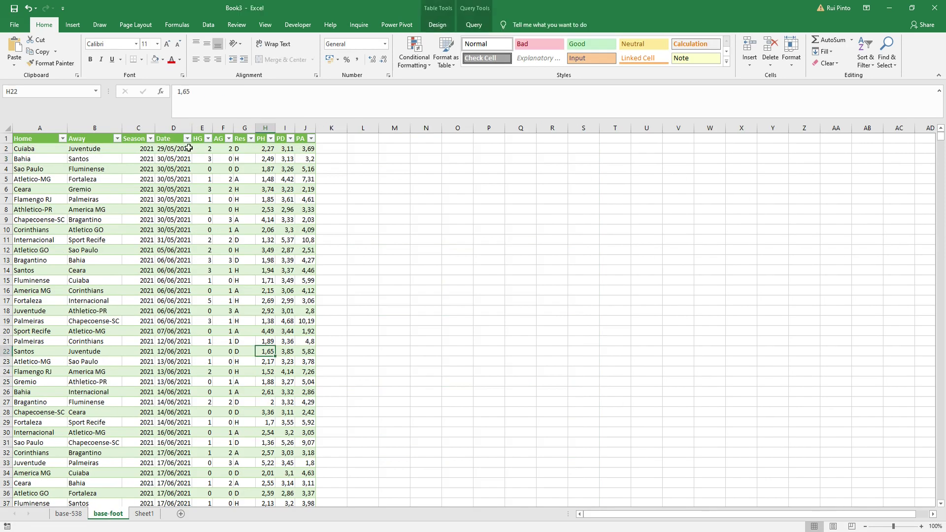
left_click(68, 513)
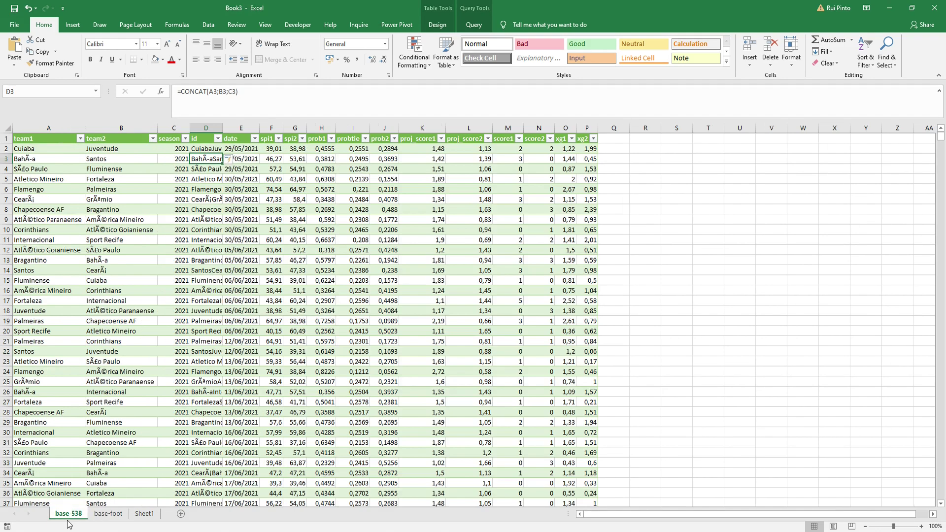
left_click(108, 513)
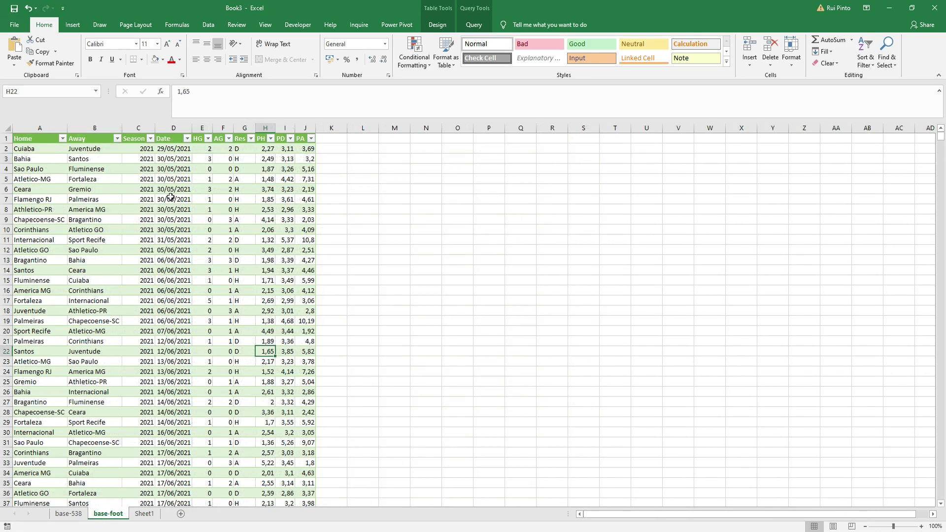
left_click(174, 128)
right_click(173, 130)
left_click(197, 199)
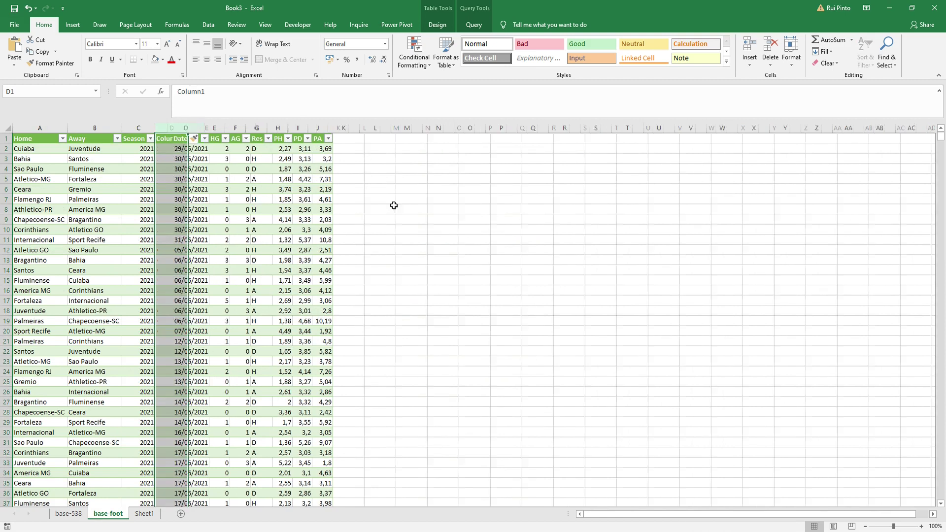
type("Id")
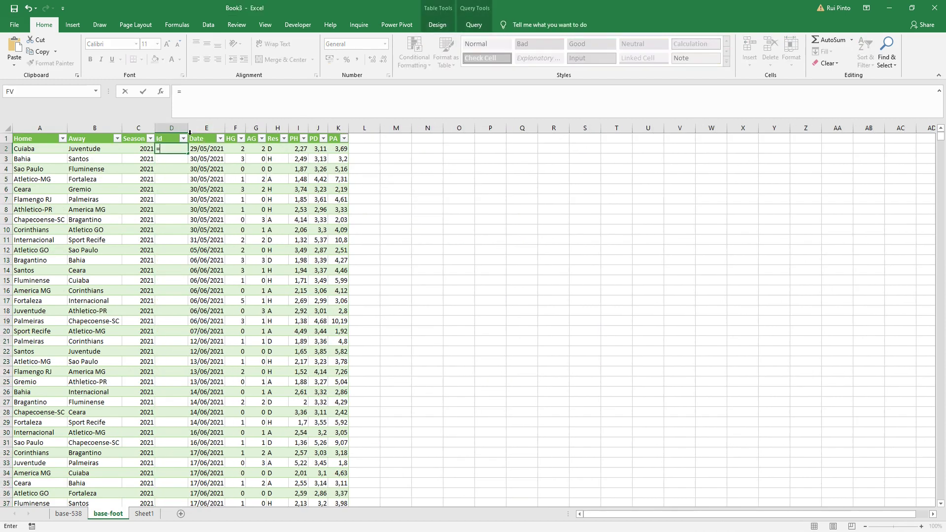
key("Return")
- Fill the Id column of the base-foot table with a CONCAT formula joining the Home and Away cells
type("=concat")
key("Tab")
left_click(40, 148)
type(";")
left_click(95, 148)
key("Return")
left_click(436, 218)
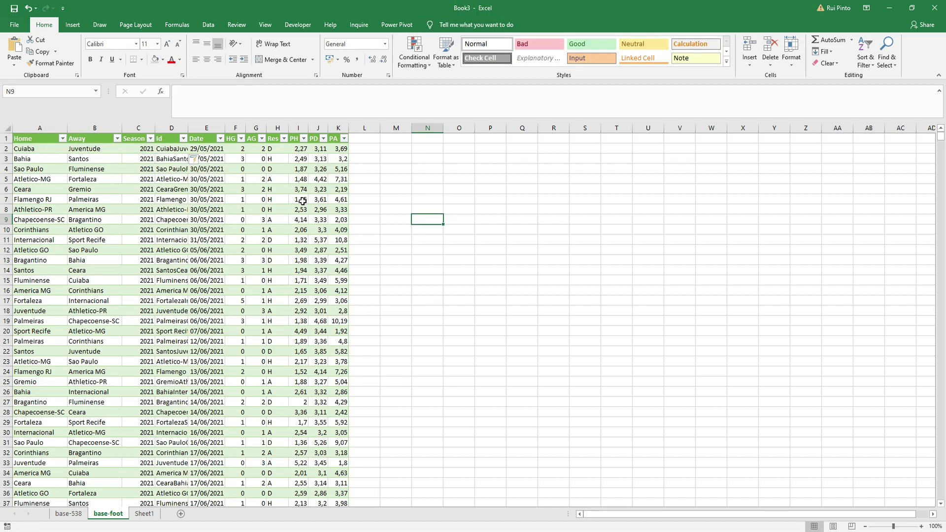
- Copy all team1 names from the base-538 table and paste them without table formatting into Sheet1 from cell D4
left_click(69, 513)
left_click(48, 148)
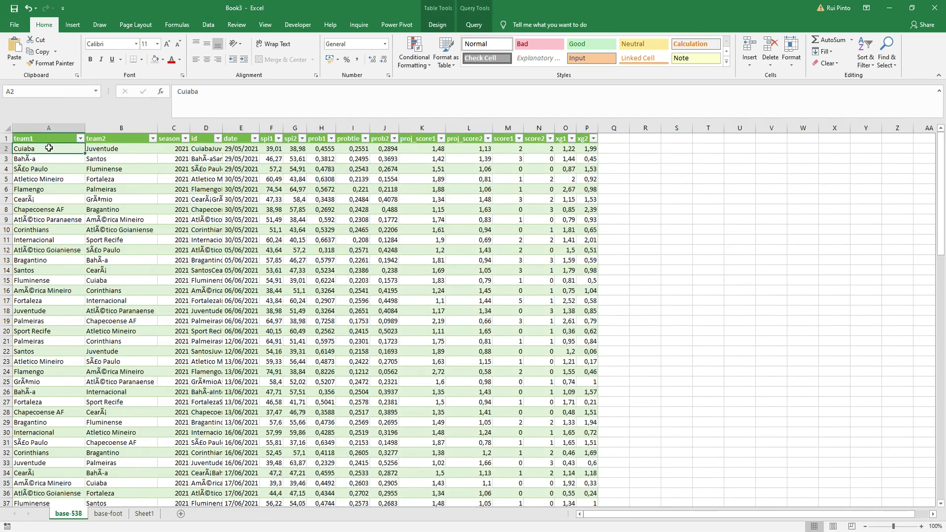
key("ctrl+shift+Down")
key("ctrl+c")
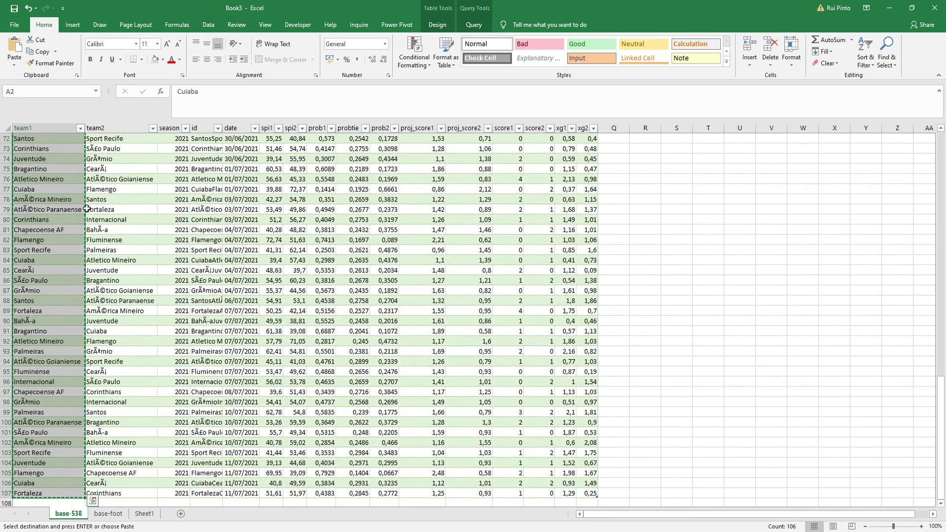
left_click(145, 514)
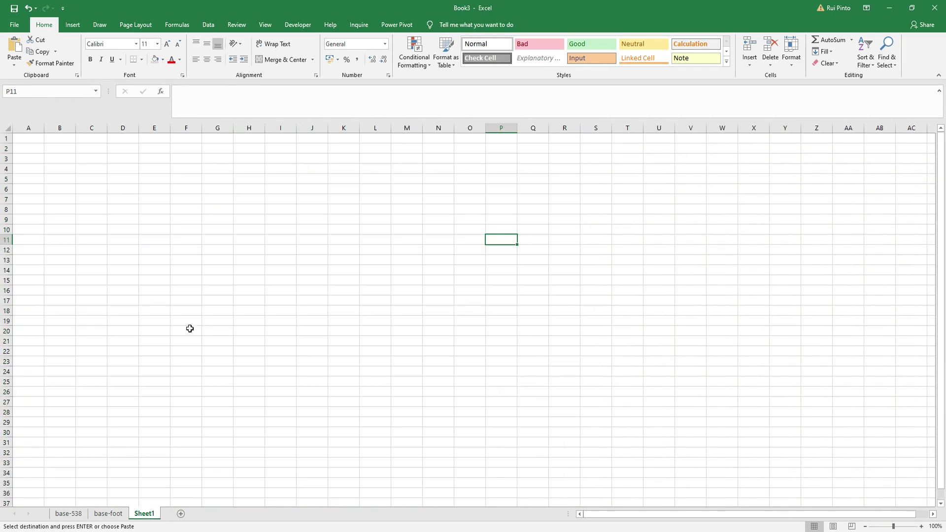
left_click(125, 170)
right_click(125, 169)
left_click(158, 212)
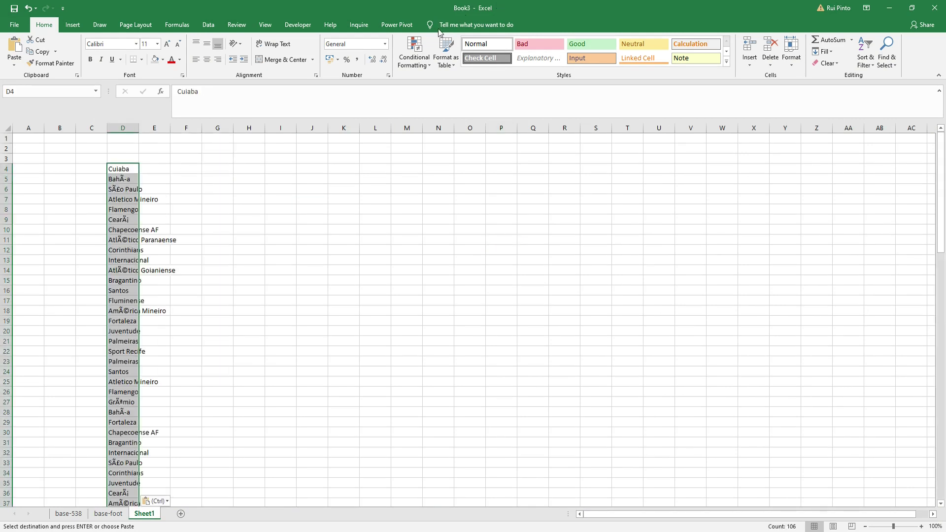
- Remove the duplicate team names from the pasted list in column D of Sheet1
left_click(208, 25)
left_click(446, 56)
left_click(296, 394)
left_click(468, 300)
left_click(355, 263)
- Head the team list with 538 in cell D3 and autofit the width of column D
left_click(137, 159)
type("a")
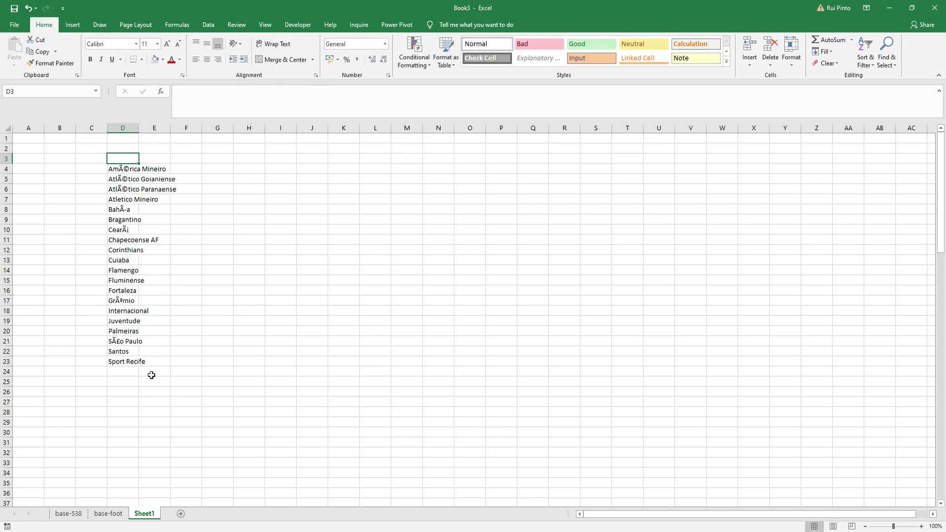
type("538")
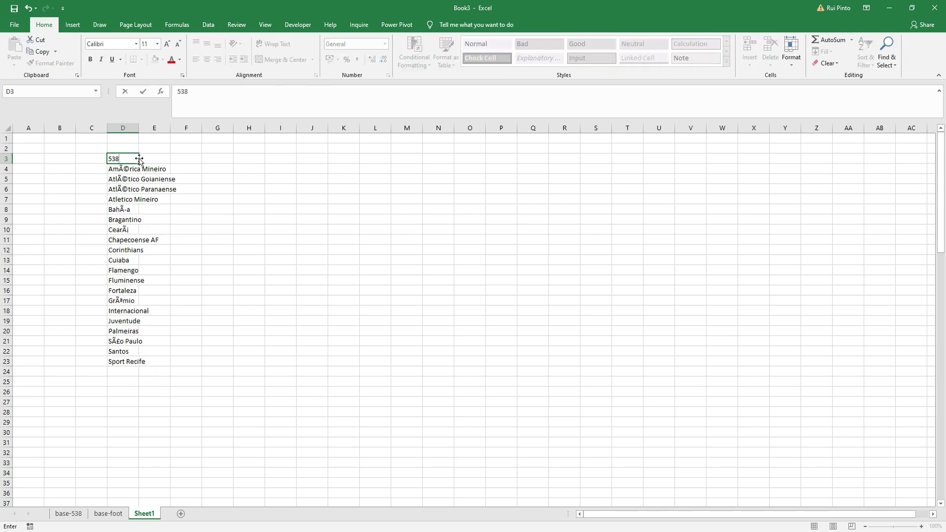
left_click(249, 128)
double_click(138, 128)
left_click(280, 229)
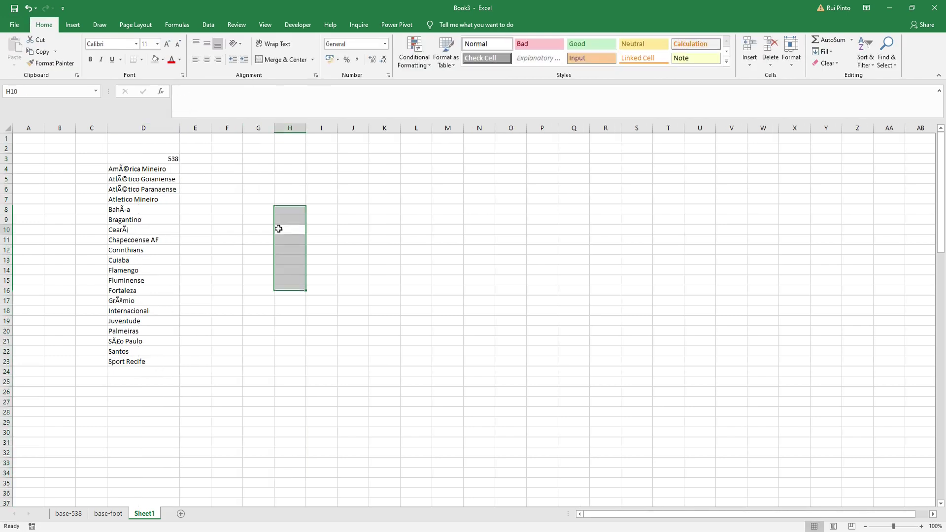
- Copy all Home team names from the base-foot table and paste them into Sheet1 from cell F4
left_click(109, 514)
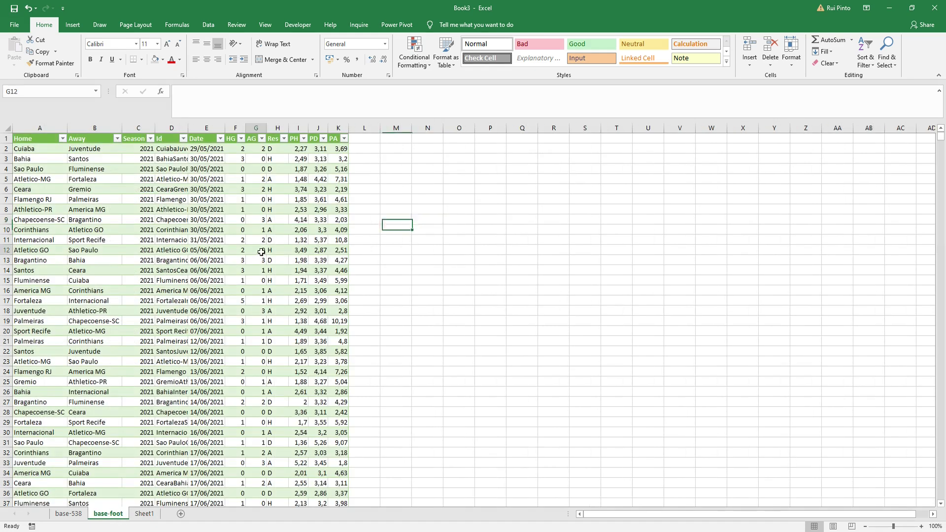
left_click(57, 150)
key("ctrl+shift+Down")
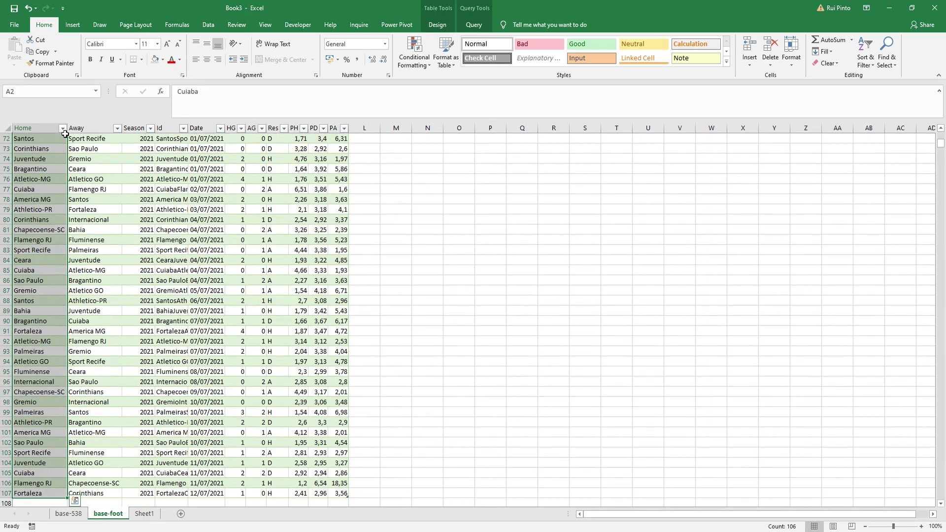
key("ctrl+c")
left_click(144, 513)
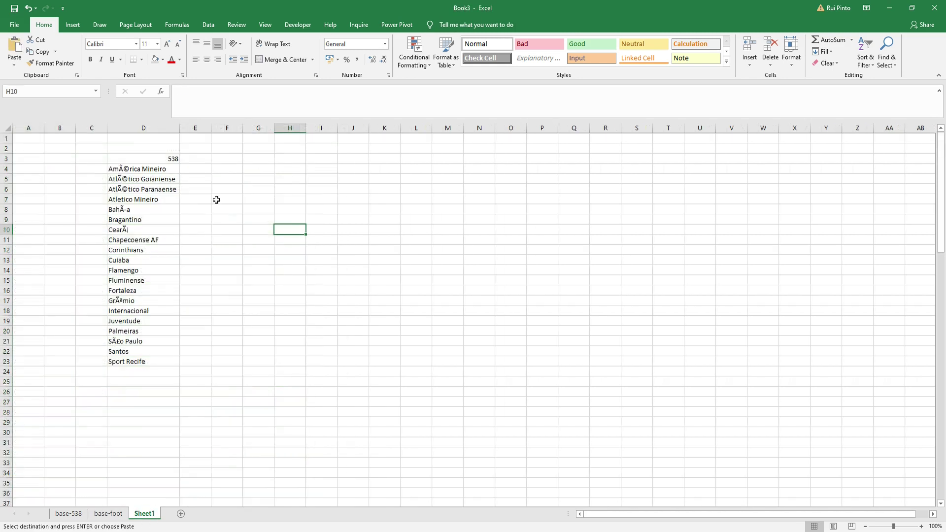
left_click(230, 169)
key("ctrl+v")
- Remove the duplicate team names from column F and head that list foot in cell F3
left_click(208, 25)
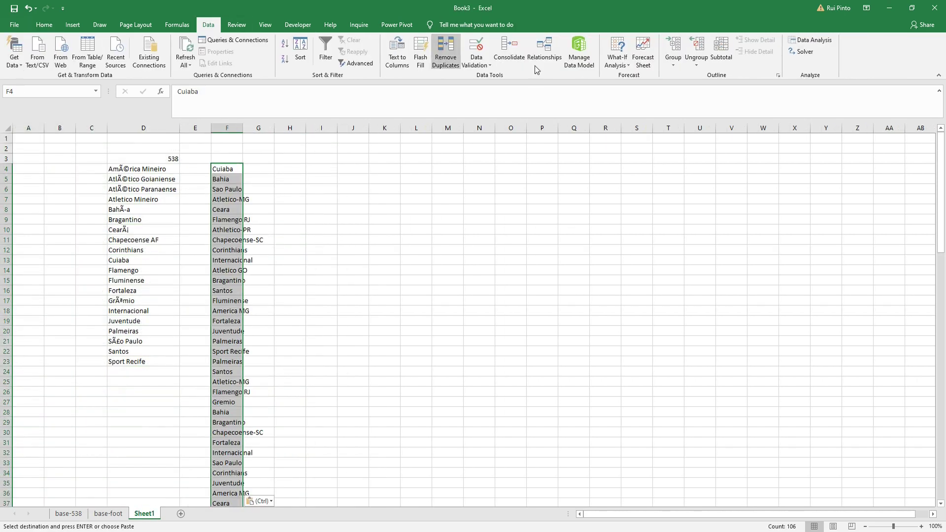
left_click(445, 54)
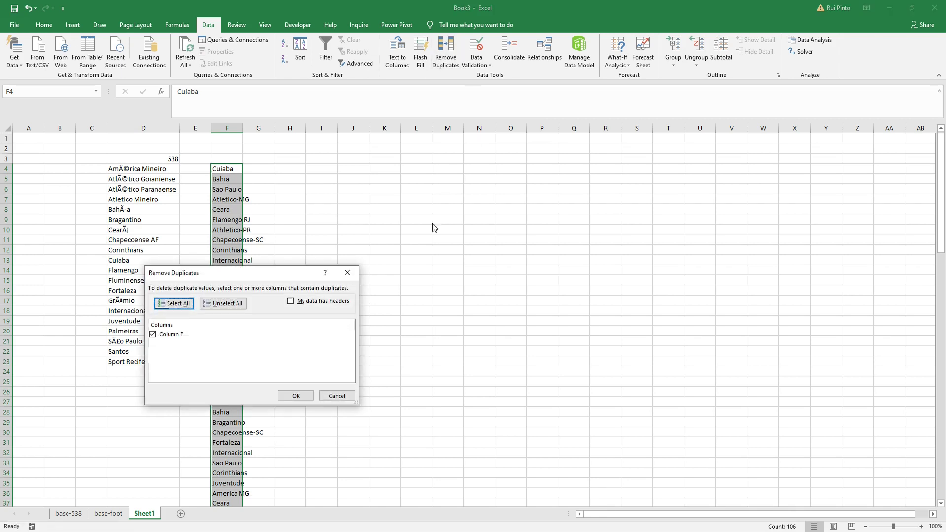
left_click(310, 396)
left_click(477, 298)
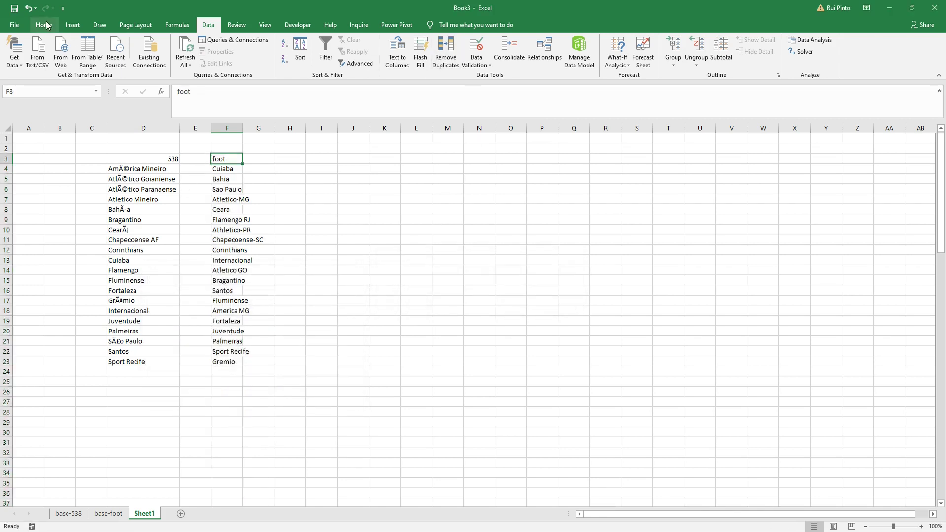
- Sort the foot team list in column F alphabetically to line it up with the 538 list
left_click(44, 25)
left_click(865, 57)
left_click(880, 112)
left_click(238, 158)
left_click(143, 167)
left_click(344, 230)
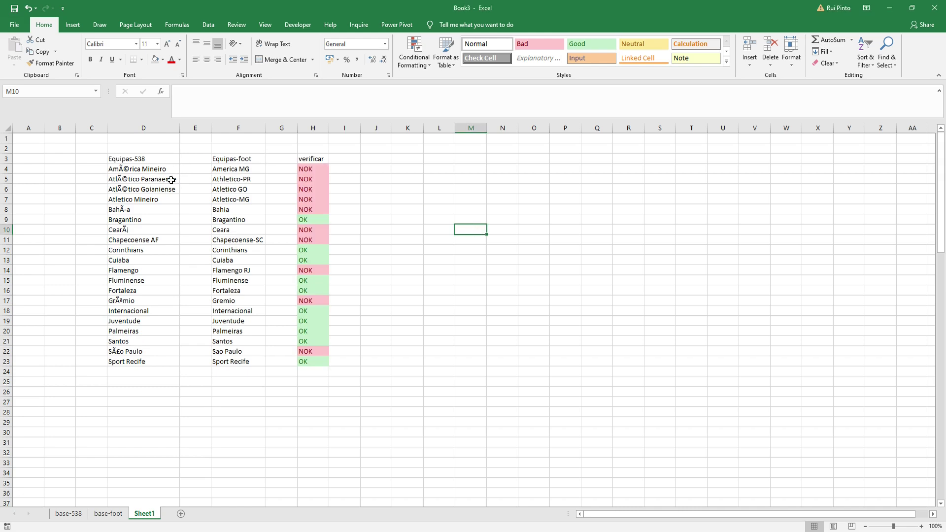
- Fill the verificar column from H4 down with =IF(D4=F4;"OK";"NOK") to compare the Equipas-538 and Equipas-foot names
left_click(149, 170)
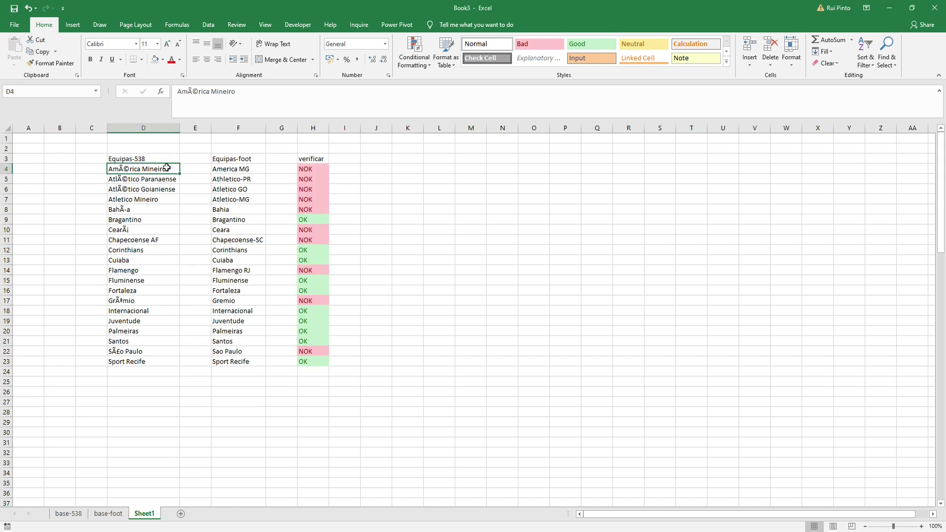
left_click_drag(159, 170, 163, 361)
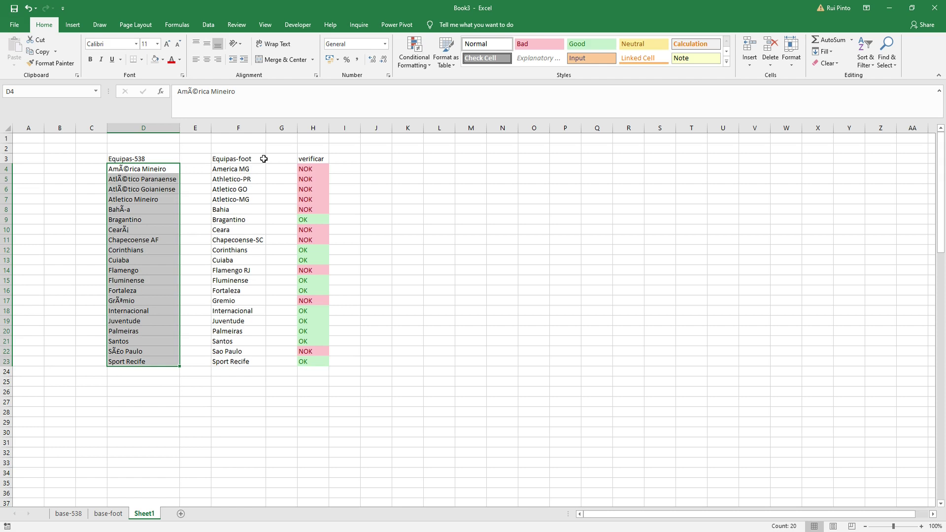
left_click(312, 169)
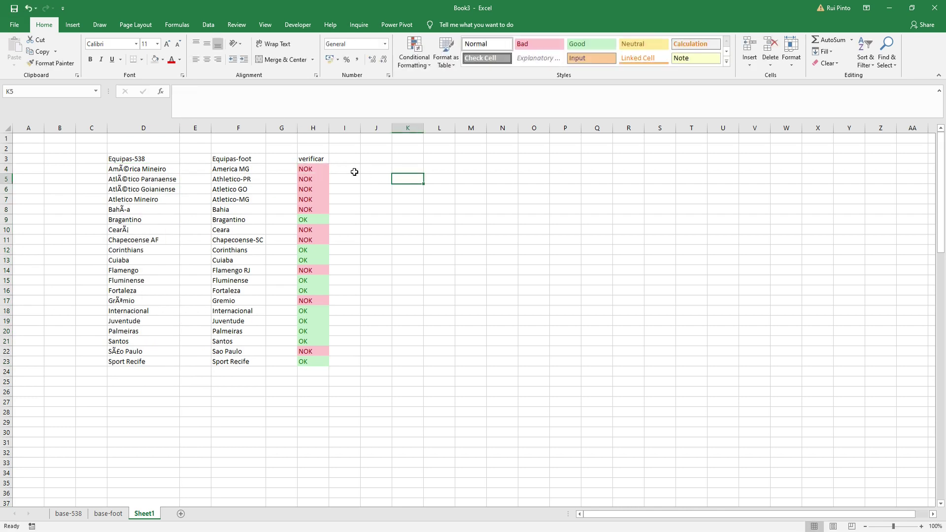
type("=if(")
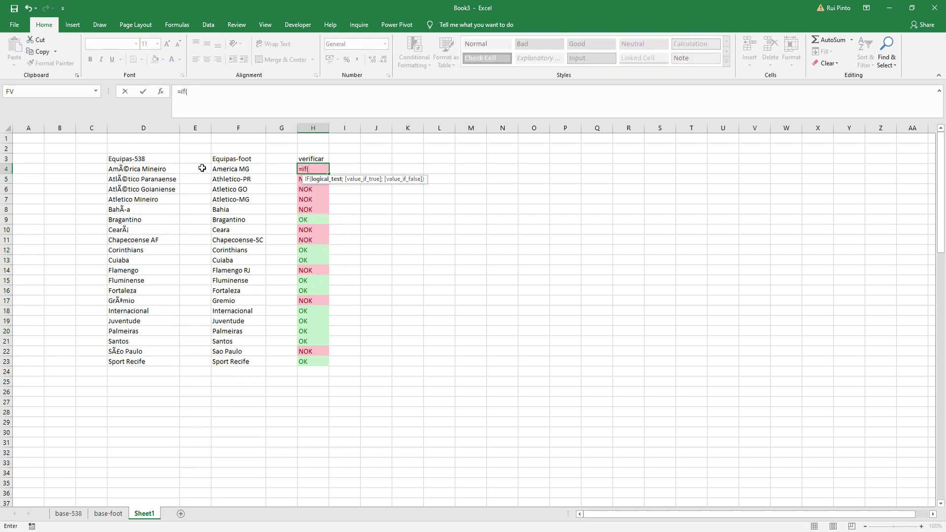
left_click(153, 170)
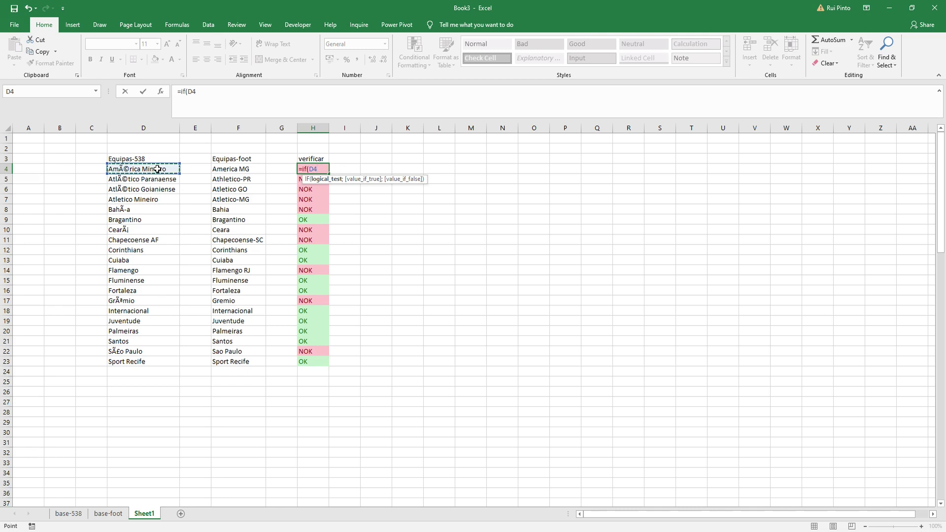
type("=")
left_click(231, 166)
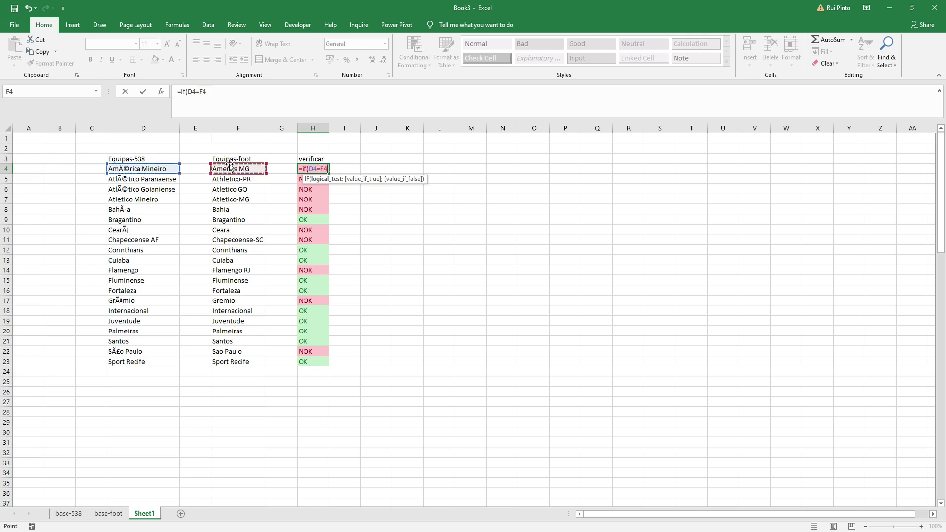
type(";\"OK\";")
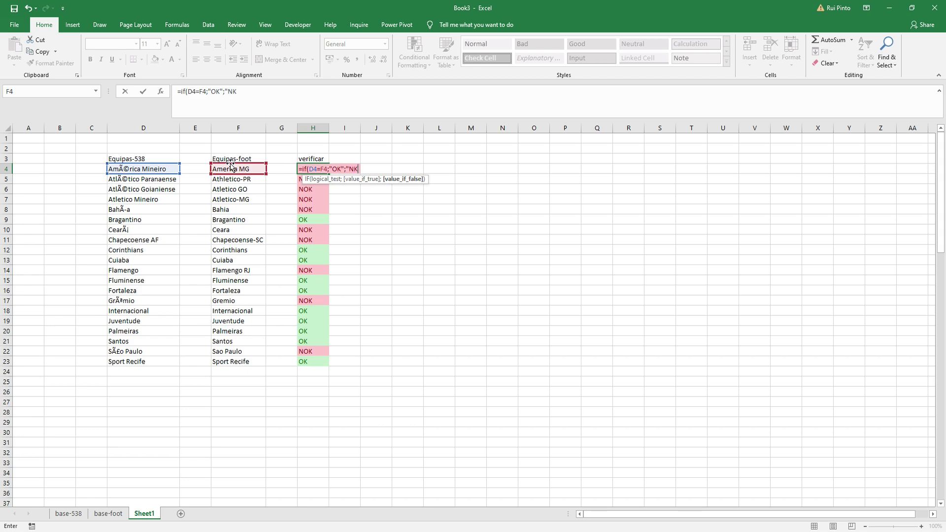
type("\"NOK")
key("Return")
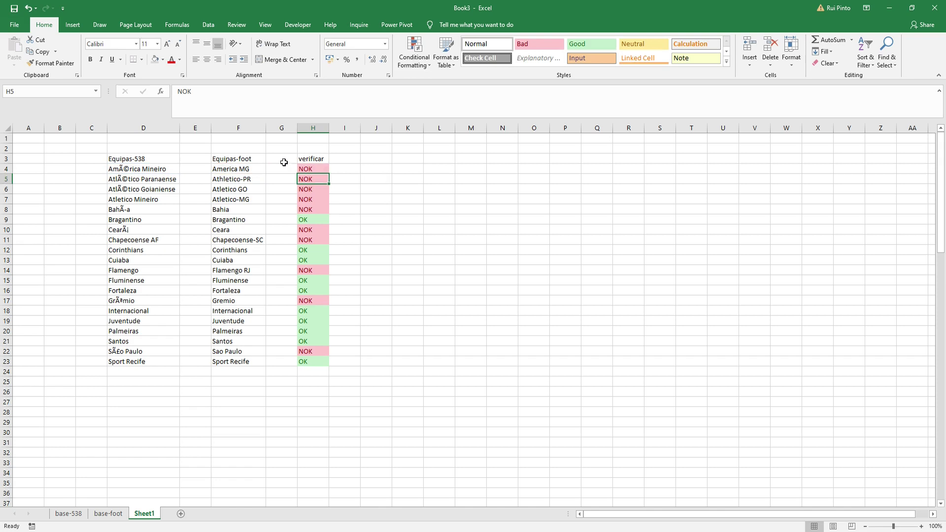
left_click(327, 165)
double_click(329, 173)
- Put thick outside borders around the mismatched team rows D4:H8 and D10:H11
left_click_drag(140, 165, 323, 211)
left_click(142, 60)
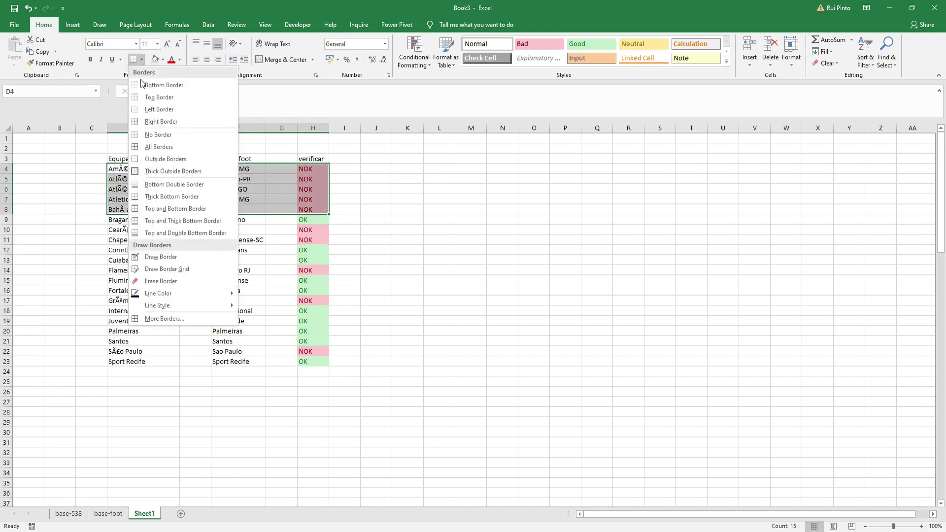
left_click(185, 174)
left_click_drag(140, 232, 323, 242)
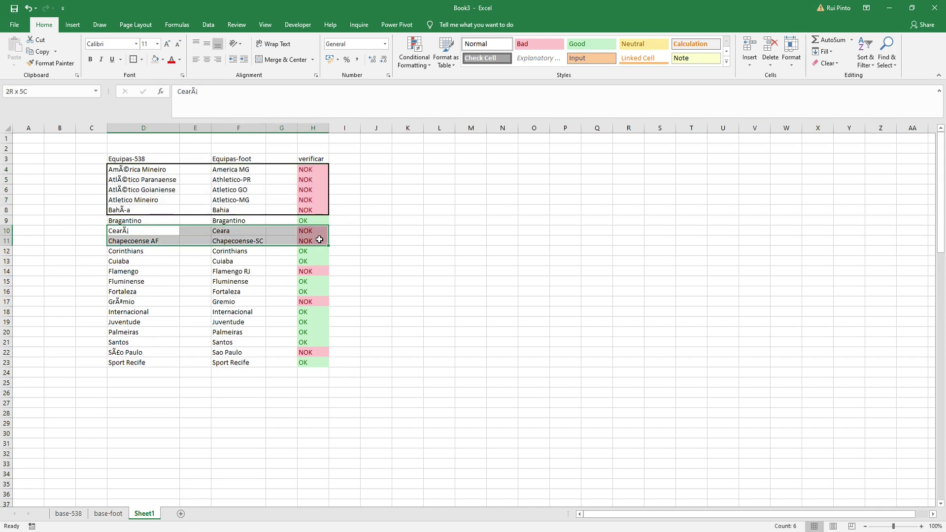
key("F4")
- Outline the remaining NOK rows for Flamengo, Grêmio and São Paulo, columns D to H, with thick outside borders
left_click_drag(140, 272, 320, 272)
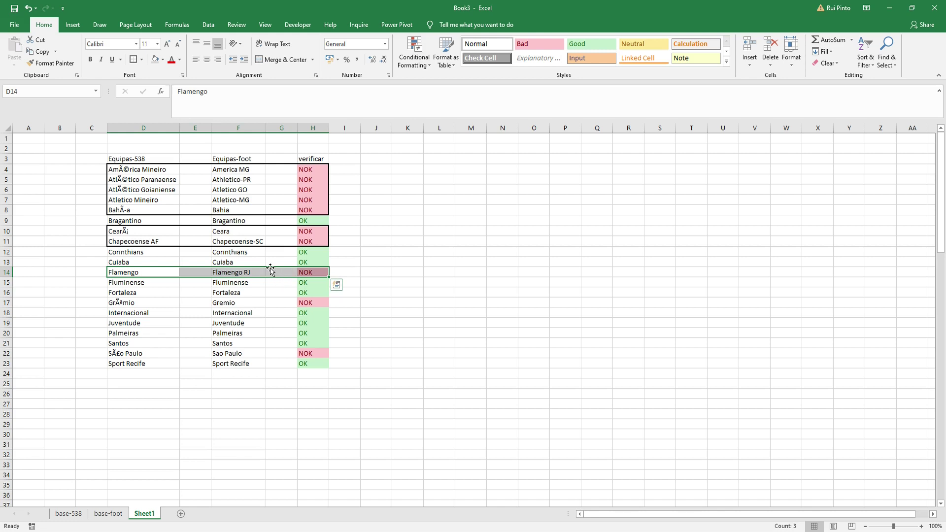
left_click(133, 60)
left_click_drag(129, 301, 311, 302)
left_click(133, 59)
left_click_drag(138, 355, 304, 354)
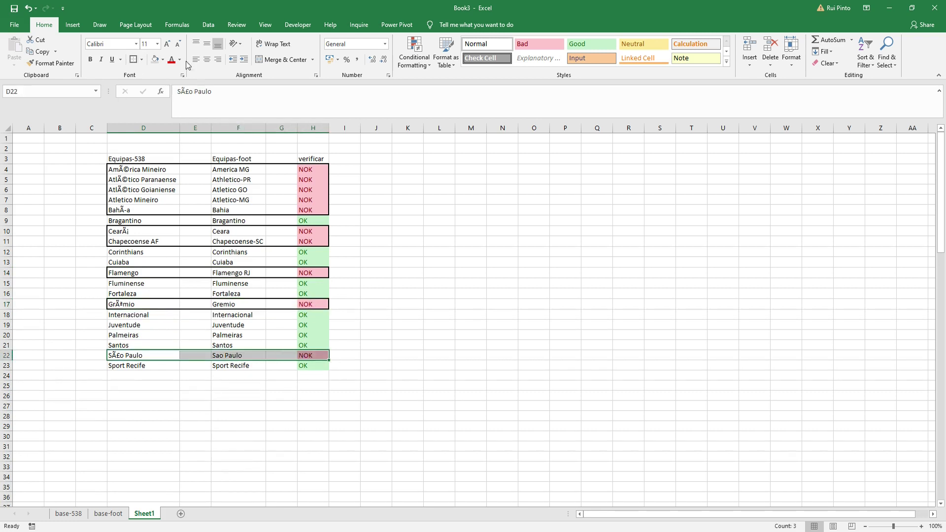
left_click(133, 59)
left_click(452, 347)
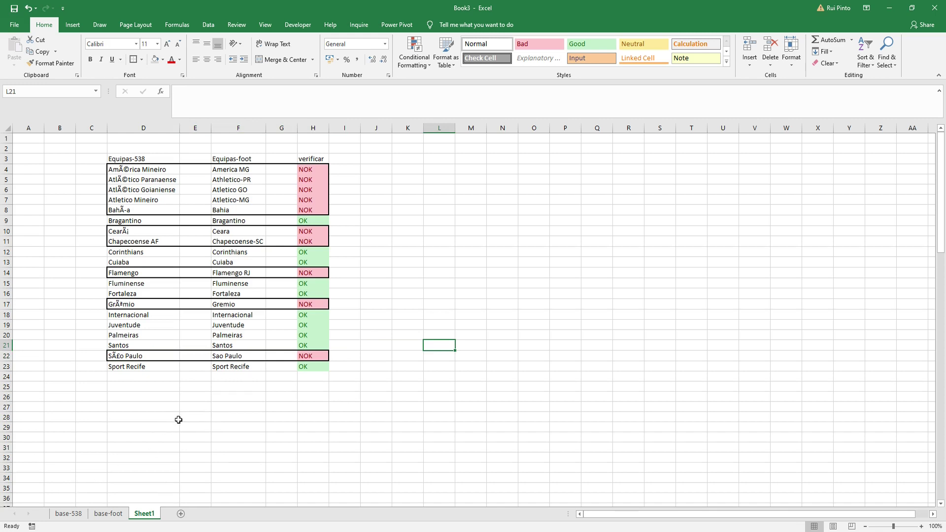
- Go to the base-538 sheet and show the workbook's queries and connections
key("ctrl+Page_Up")
key("ctrl+Page_Up")
left_click(113, 209)
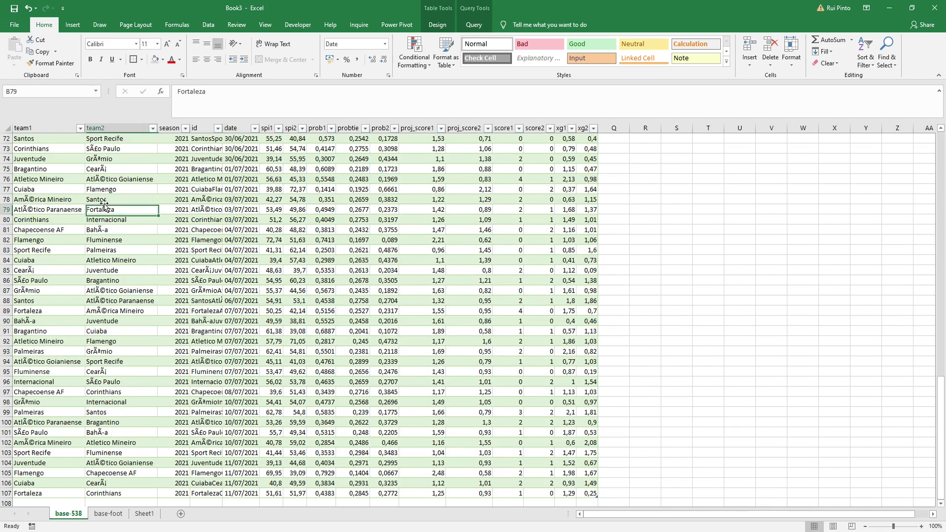
left_click(209, 25)
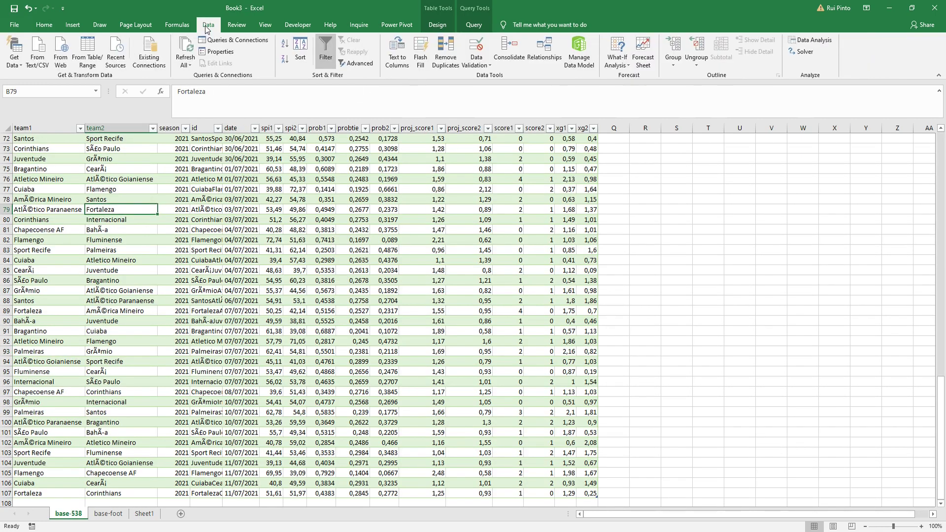
left_click(224, 43)
left_click(846, 193)
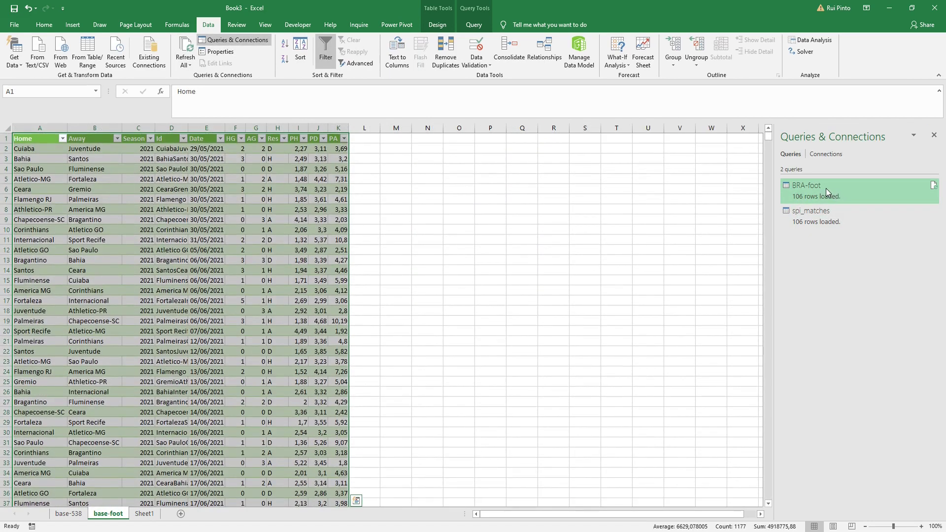
double_click(826, 188)
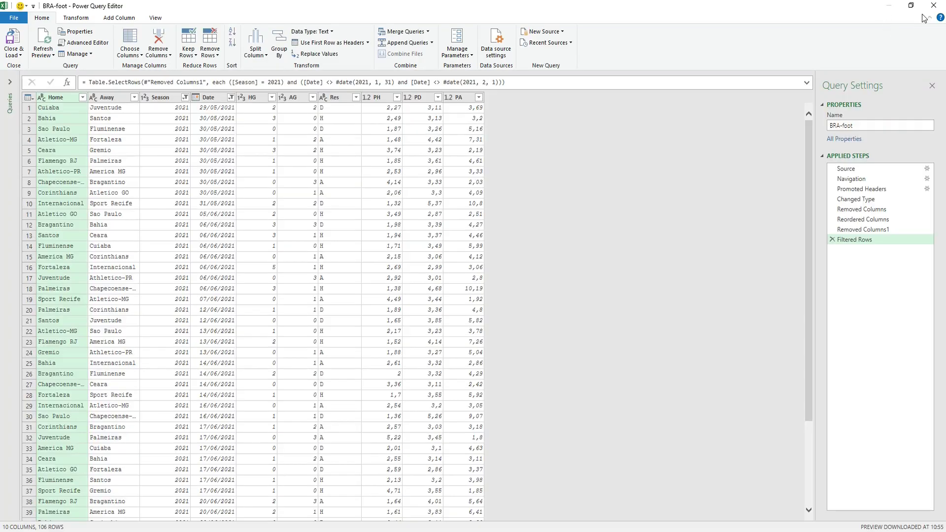
left_click(933, 6)
- Open the spi_matches query for editing and copy the garbled AmÃ©rica Mineiro name from the team1 column
left_click(816, 221)
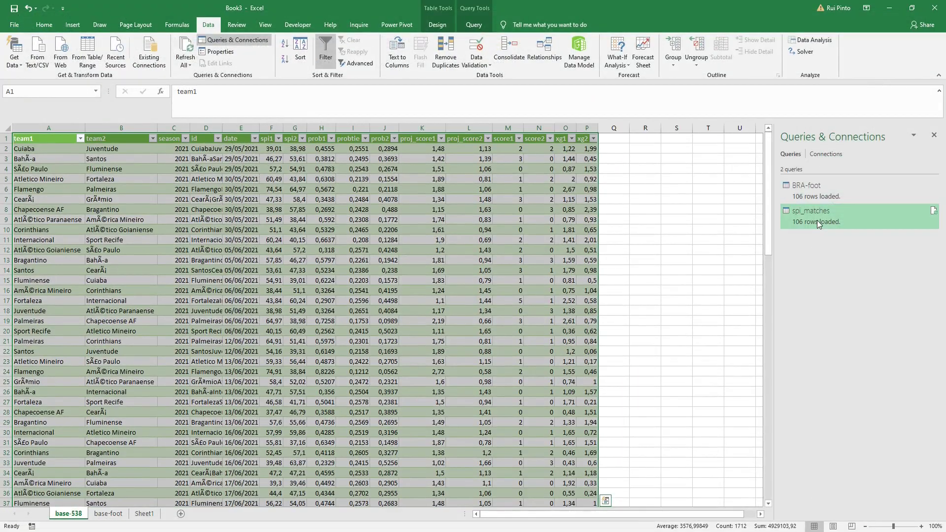
double_click(817, 221)
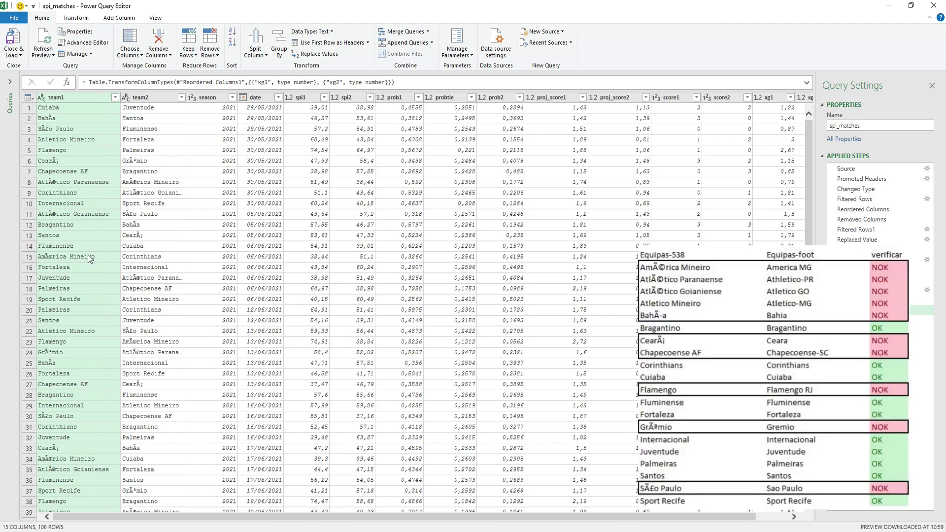
left_click(90, 256)
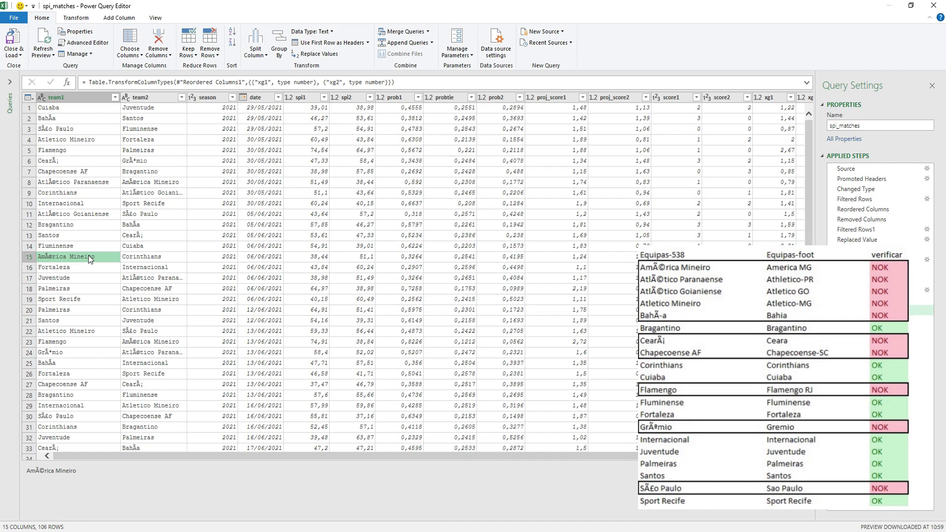
right_click(91, 261)
left_click(128, 260)
- Replace AmÃ©rica Mineiro with America MG in the team1 and team2 columns
left_click(106, 97)
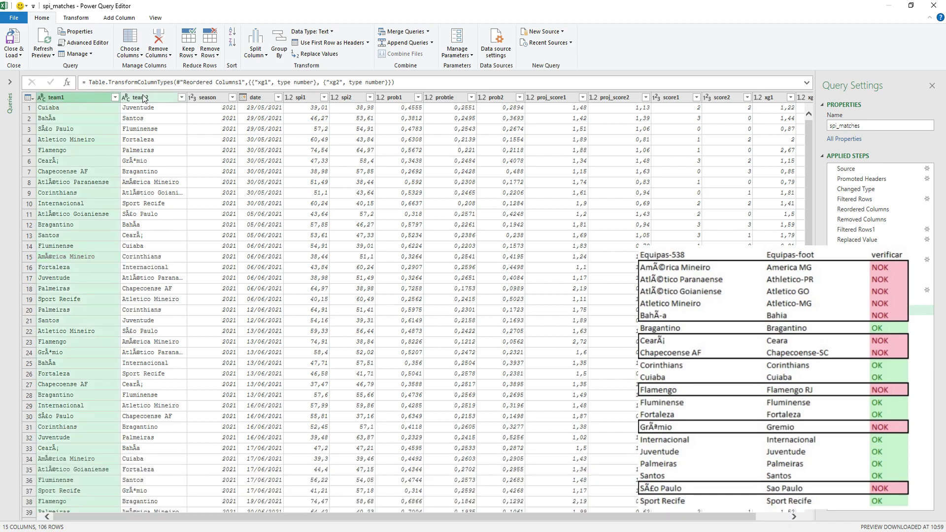
left_click(146, 98, "ctrl")
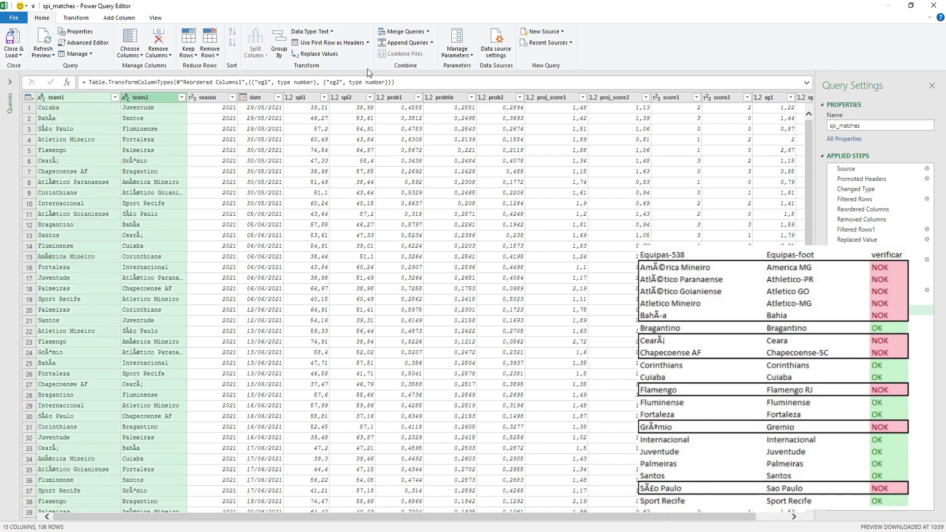
left_click(318, 54)
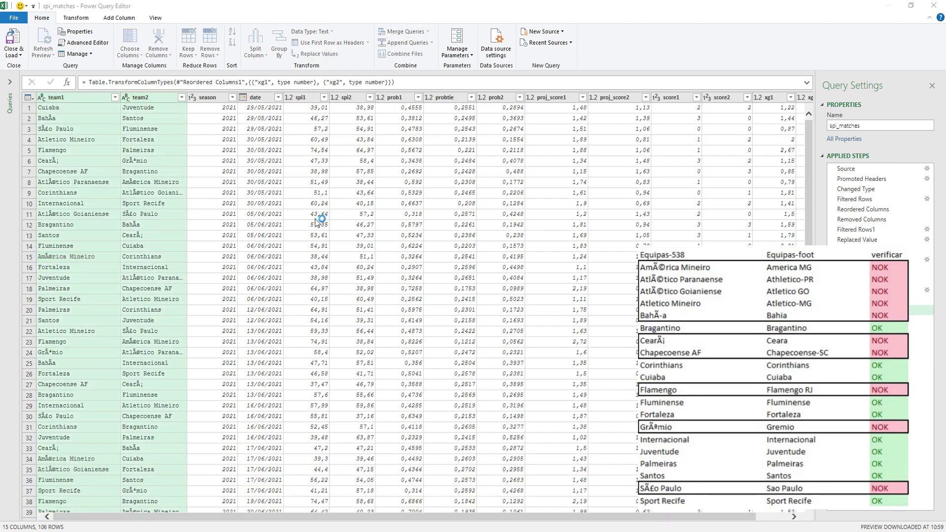
right_click(345, 252)
left_click(375, 295)
left_click(343, 276)
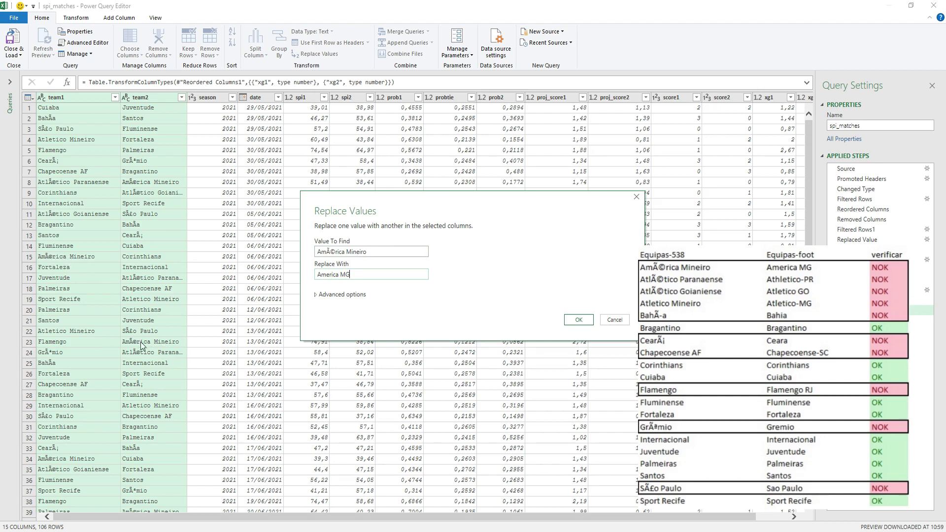
left_click(580, 320)
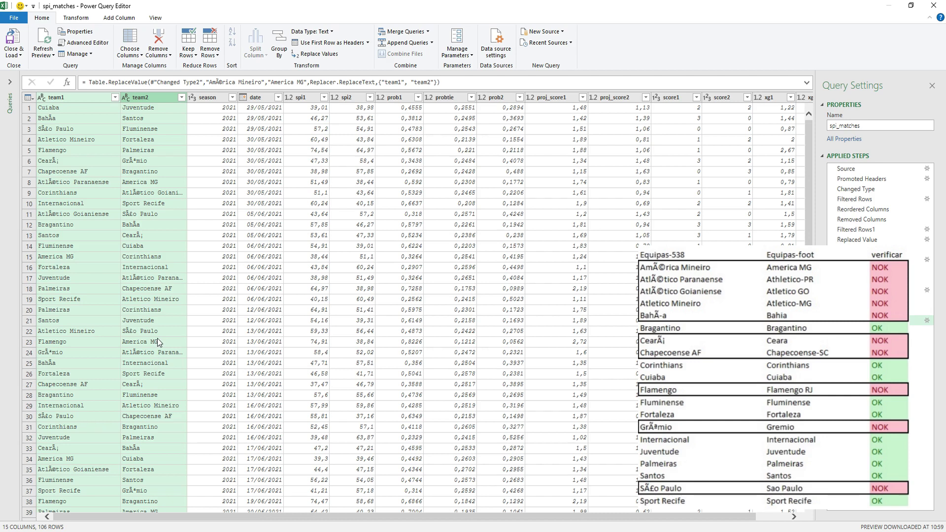
- Replace the next mismatched names in team1 and team2 with Athletico-PR, Atletico GO, Atletico-MG, Bahia, Ceara, Chapecoense-SC, Flamengo RJ and Gremio
right_click(90, 183)
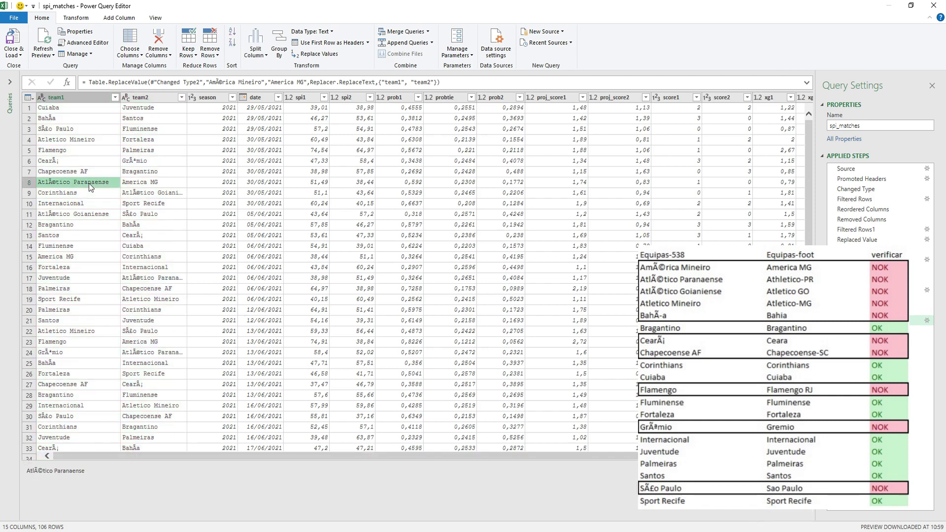
left_click(126, 189)
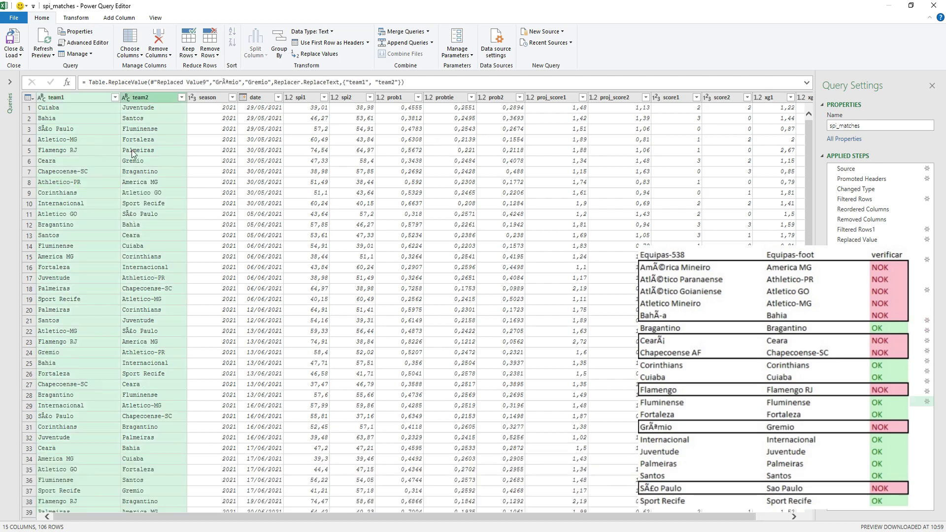
- Replace the garbled SÃ£o Paulo name with Sao Paulo in the team1 and team2 columns
left_click(112, 296)
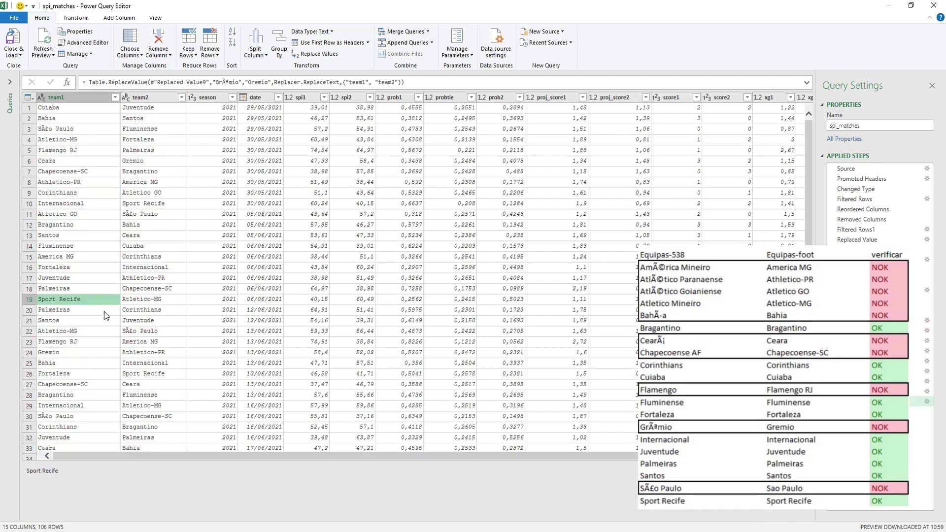
left_click(73, 416)
right_click(73, 416)
left_click(98, 448)
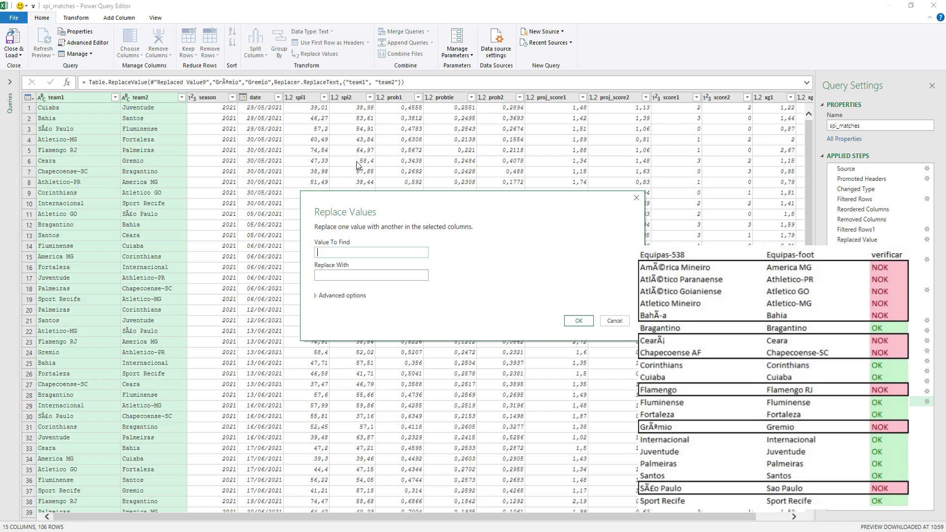
right_click(370, 251)
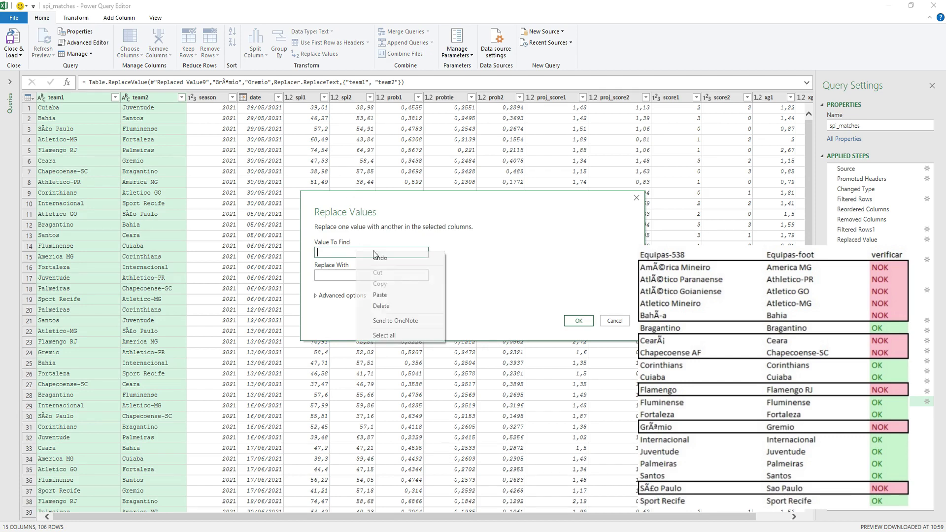
left_click(393, 297)
left_click(359, 274)
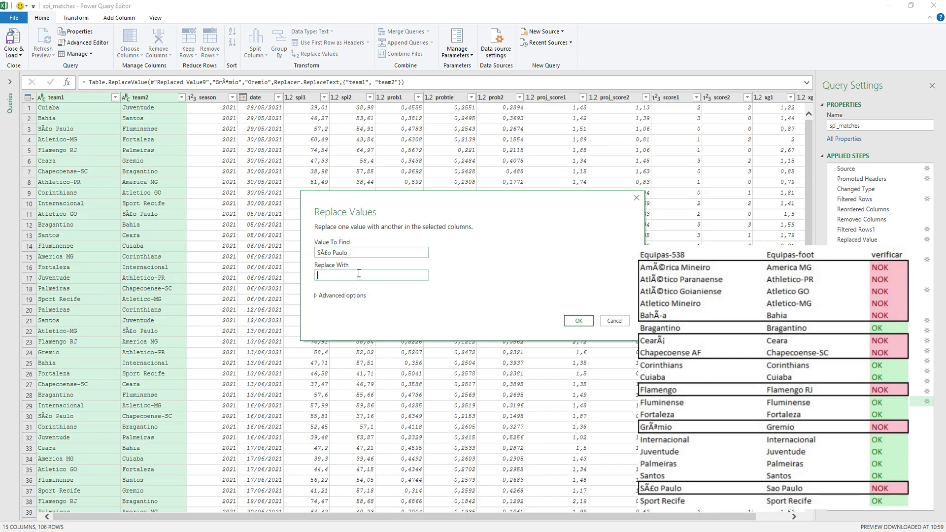
type("Sao Paulo")
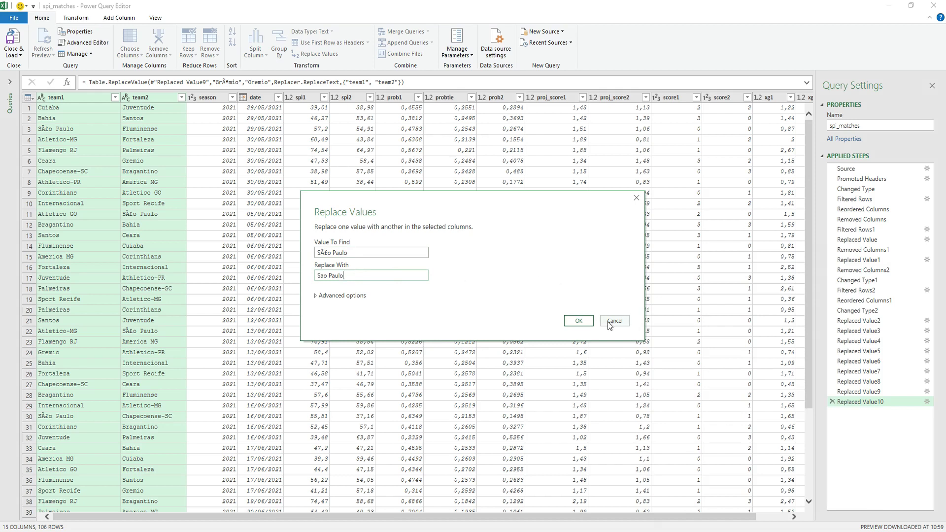
left_click(581, 321)
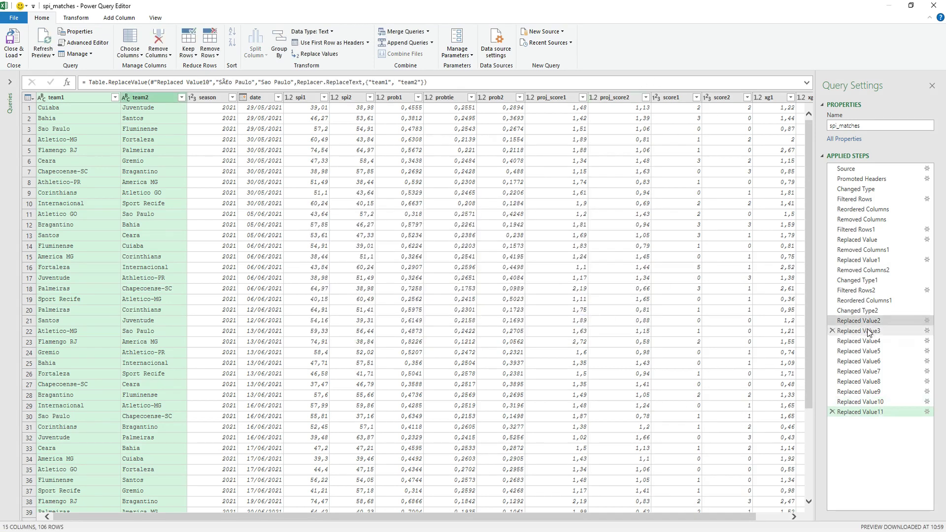
- Review the value replacement steps applied to spi_matches and load the edited query back into the workbook
left_click(862, 331)
left_click(858, 351)
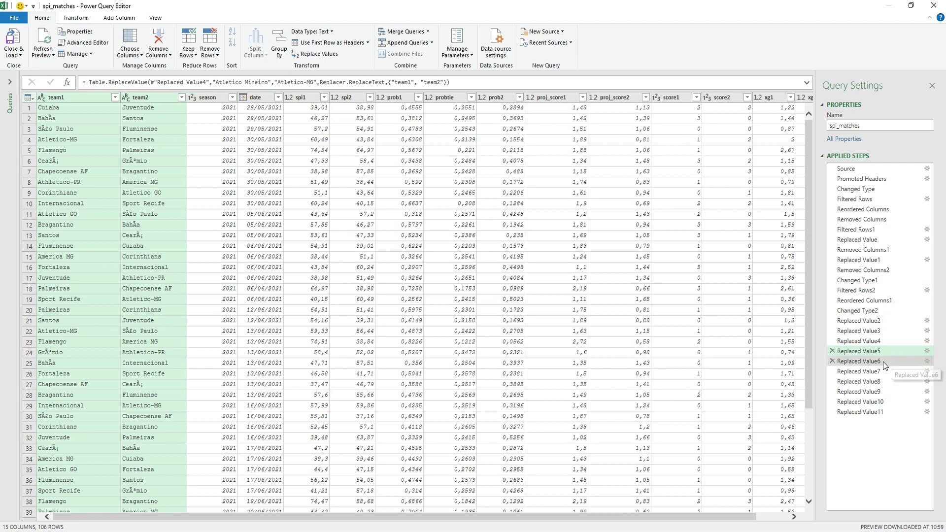
left_click(867, 323)
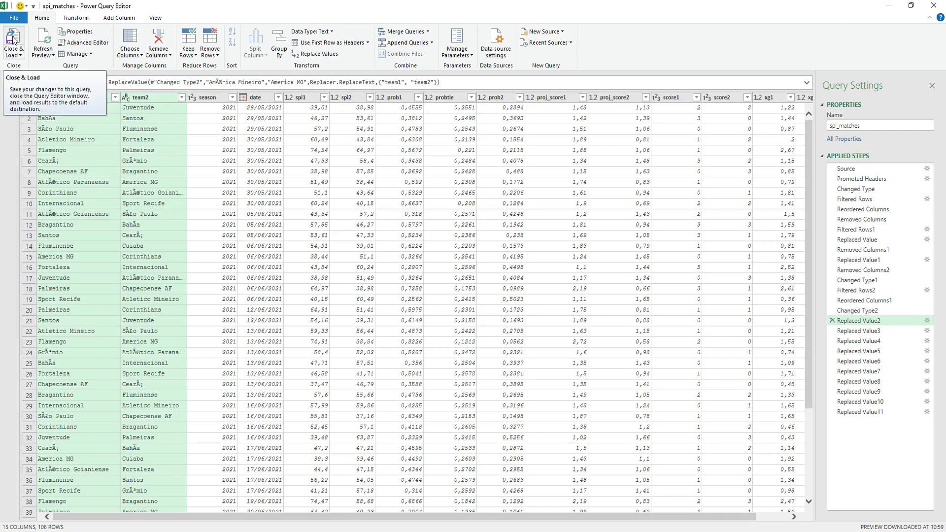
left_click(14, 40)
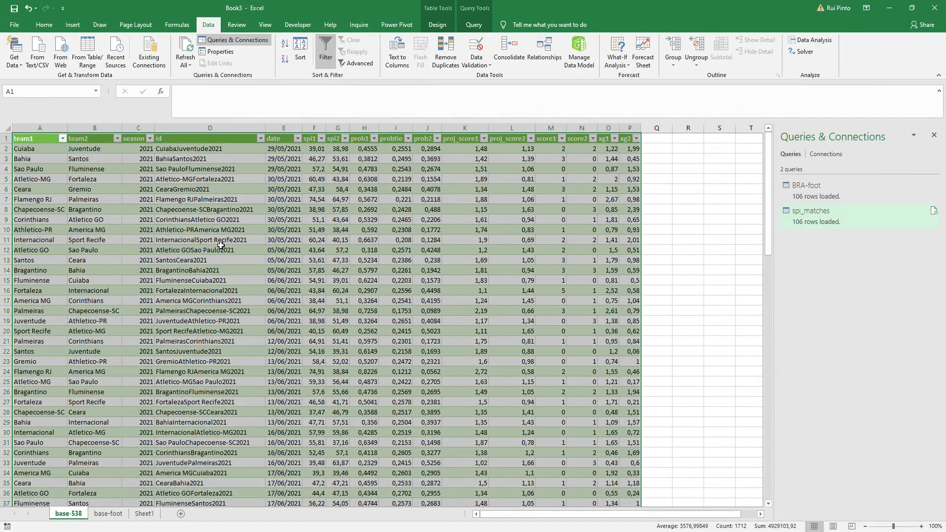
left_click(657, 264)
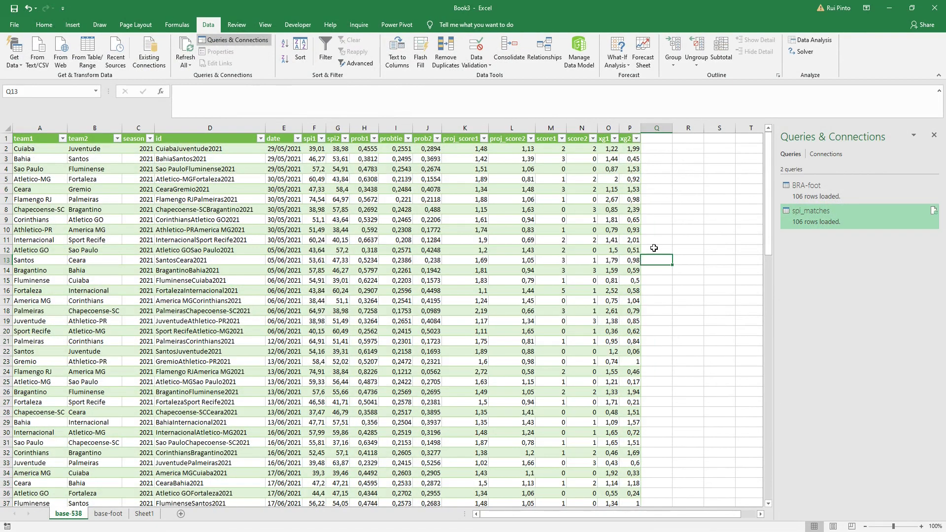
left_click(481, 210)
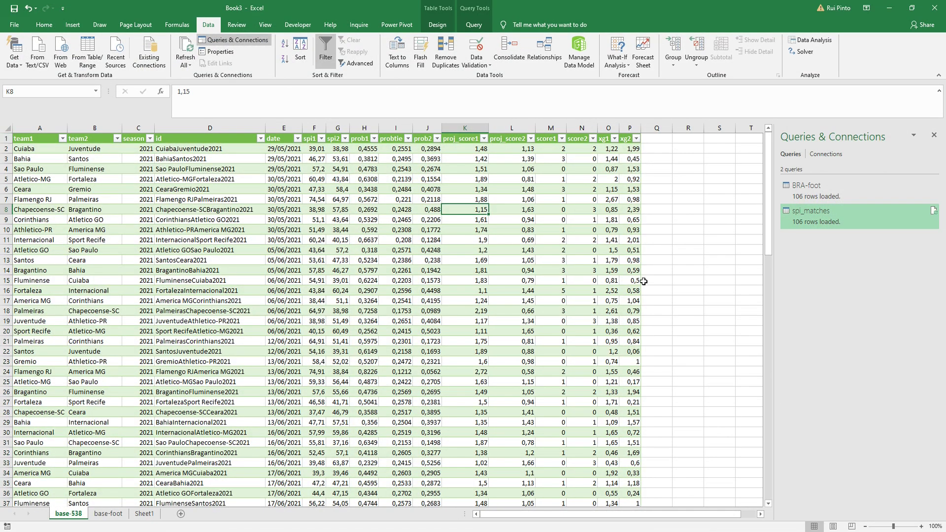
left_click(718, 271)
mouse_move(69, 514)
left_mouse_down()
mouse_move(130, 513)
mouse_move(59, 516)
mouse_move(66, 522)
left_mouse_up()
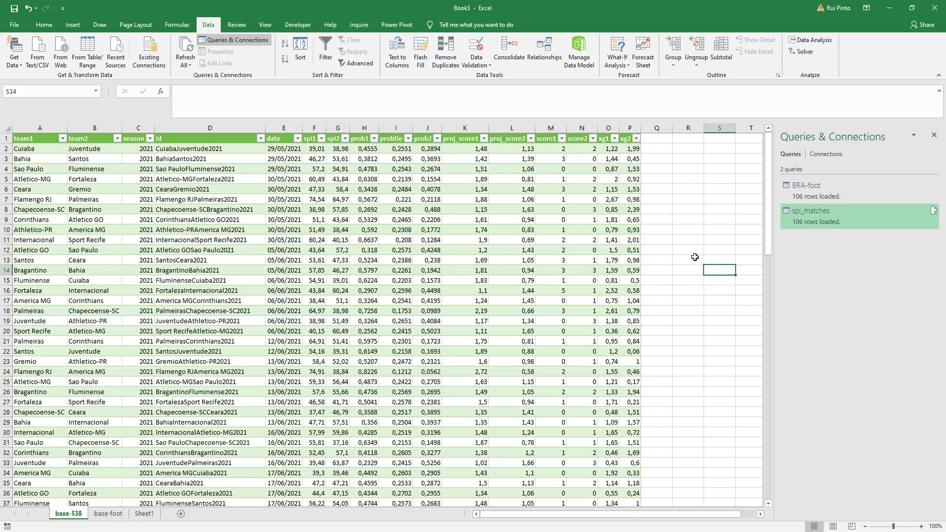
- Check the BRA-foot query's table, return to the base-538 sheet and hide the workbook's query list
left_click(807, 185)
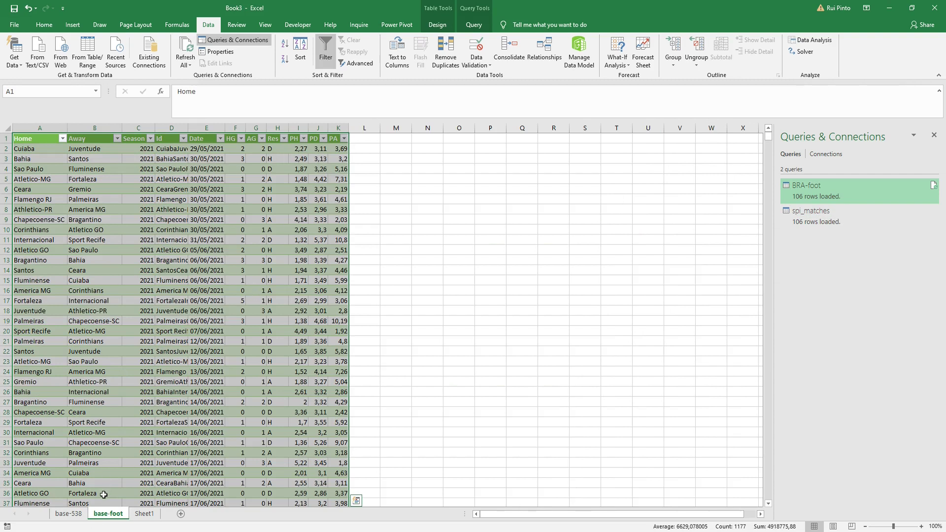
left_click(69, 514)
left_click(673, 215)
left_click(699, 196)
left_click(934, 135)
left_click(720, 239)
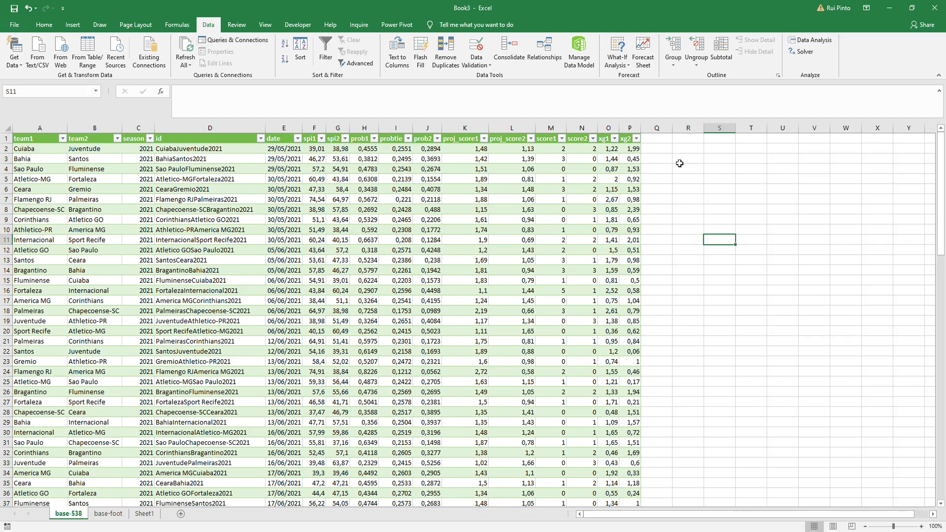
- Copy the Res, PH, PD and PA headers from base-foot and paste them as new columns after xg2 in base-538
left_click(108, 514)
left_click(389, 187)
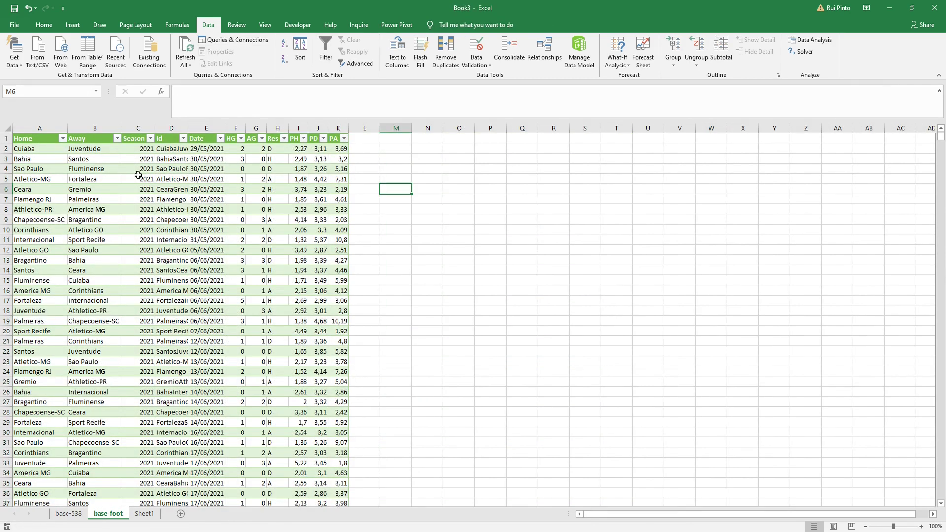
left_click_drag(232, 138, 338, 139)
left_click(273, 139)
key("ctrl+c")
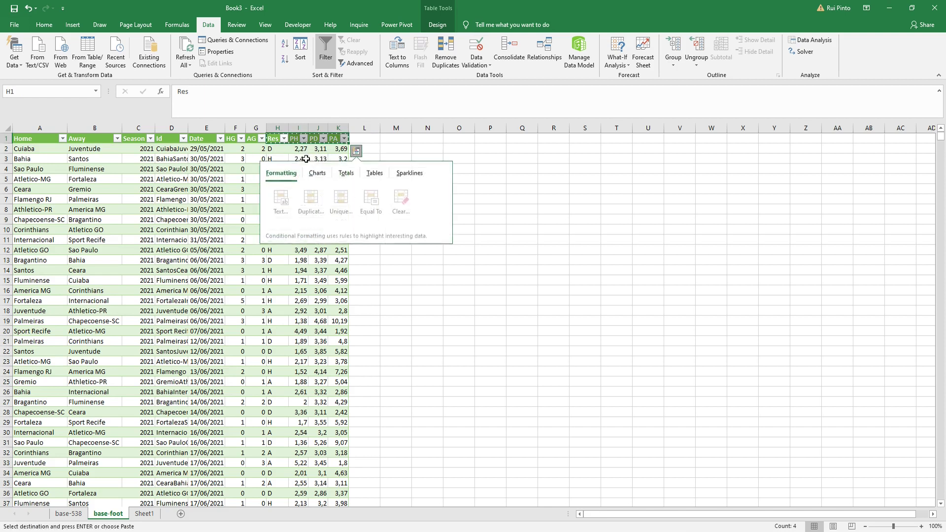
left_click(69, 513)
left_click(650, 137)
right_click(650, 138)
left_click(685, 183)
left_click(681, 187)
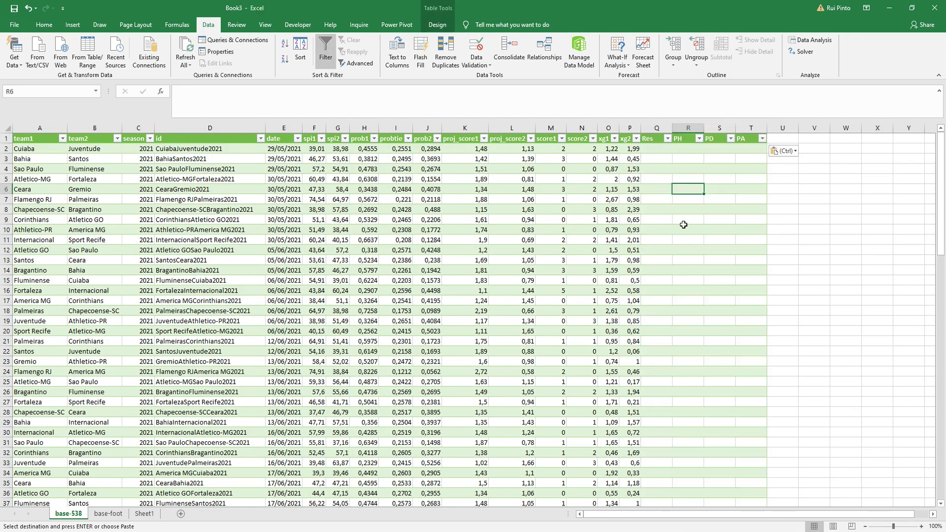
- Insert two blank rows above the table in the base-538 sheet
left_click(4, 138)
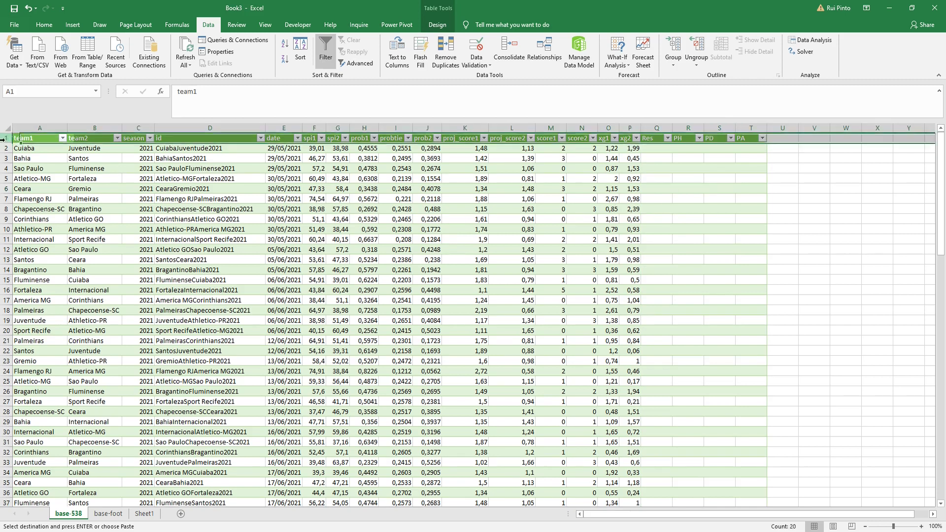
left_click_drag(4, 139, 4, 149)
right_click(4, 148)
left_click(39, 217)
left_click(656, 169)
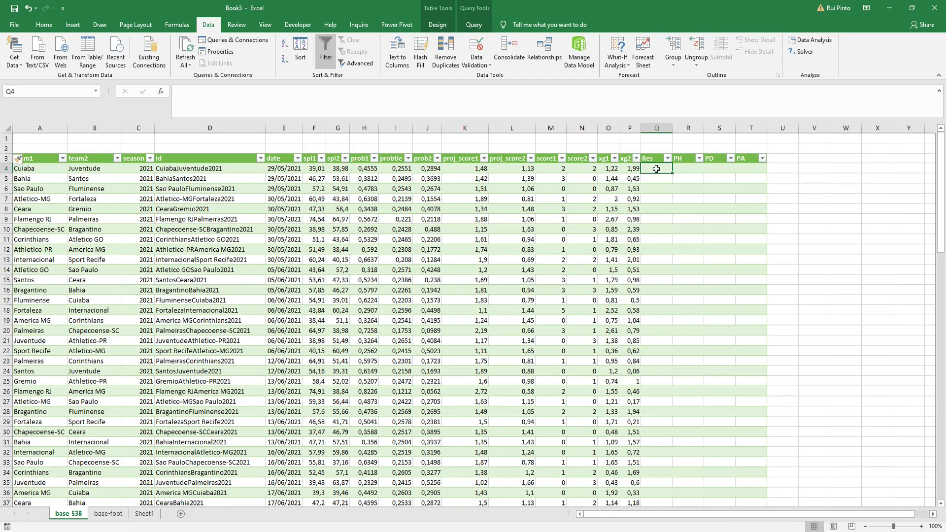
- Insert one blank row above the table in the base-foot sheet
left_click(108, 513)
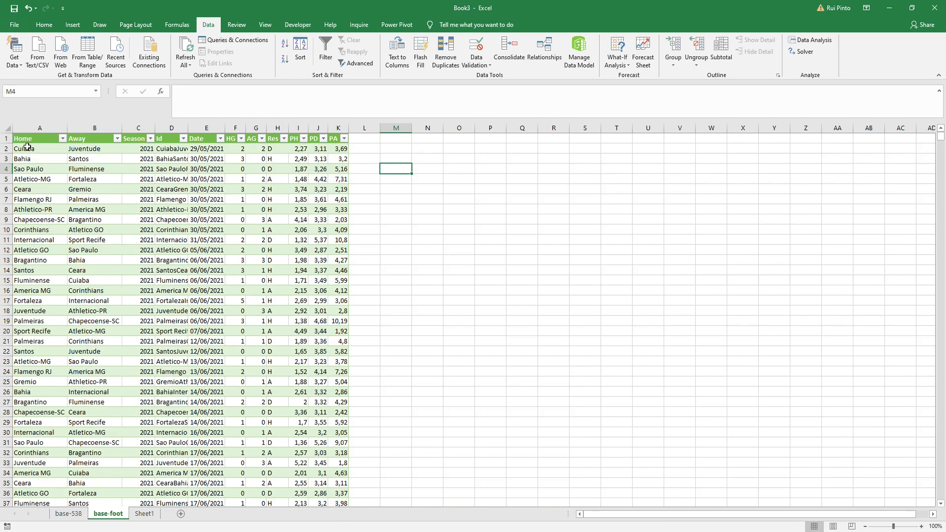
left_click(10, 140)
right_click(10, 139)
left_click(51, 217)
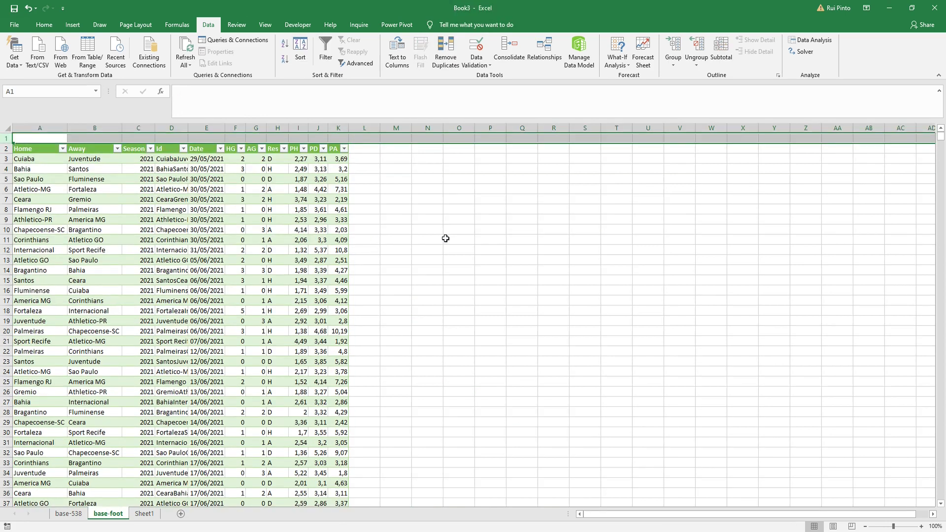
left_click(458, 239)
- Number the base-foot columns from Id to PA as 1 to 8 in the blank row above the headers
left_click(212, 139)
left_click(175, 138)
type("1")
left_click(199, 139)
left_click(454, 221)
left_click(180, 139)
left_click_drag(188, 144, 352, 146)
left_click(424, 198)
- Fill the index numbers 5 to 8 above Res, PH, PD and PA with yellow
left_click_drag(277, 138, 346, 140)
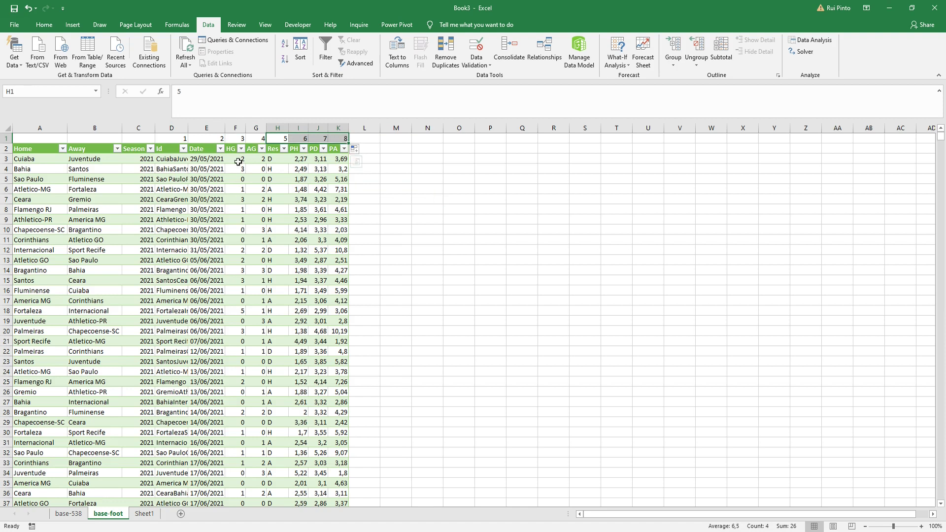
left_click(44, 25)
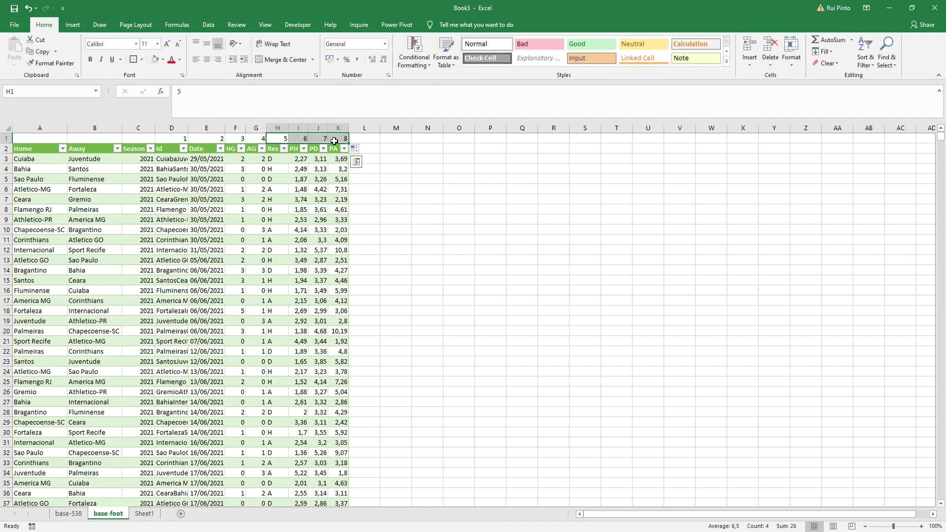
left_click(163, 59)
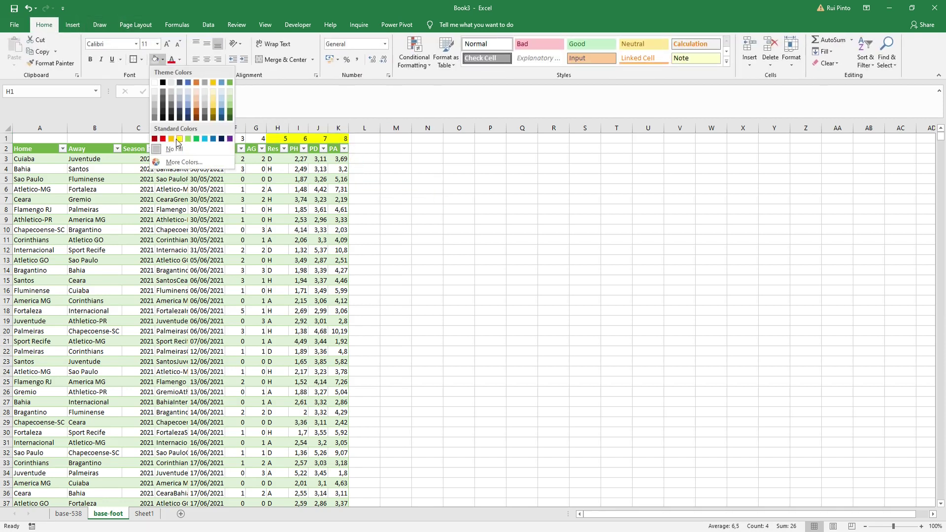
left_click(179, 138)
left_click(491, 239)
left_click(73, 514)
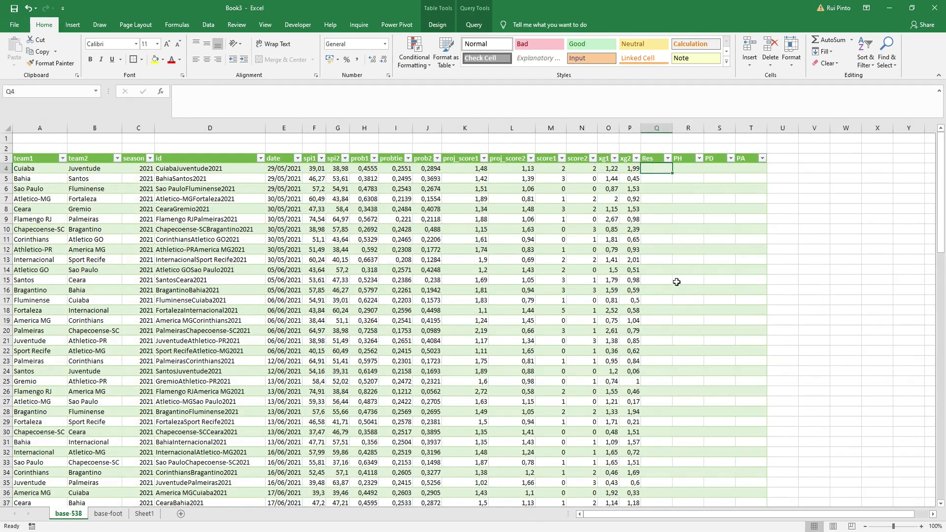
left_click(654, 168)
type("=VLOOKUP(")
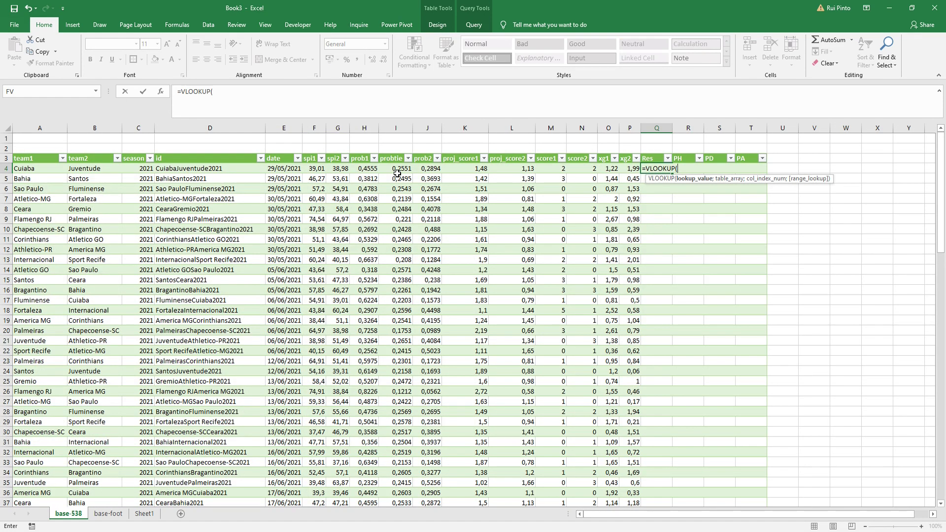
left_click(210, 168)
left_click(272, 93)
type(";")
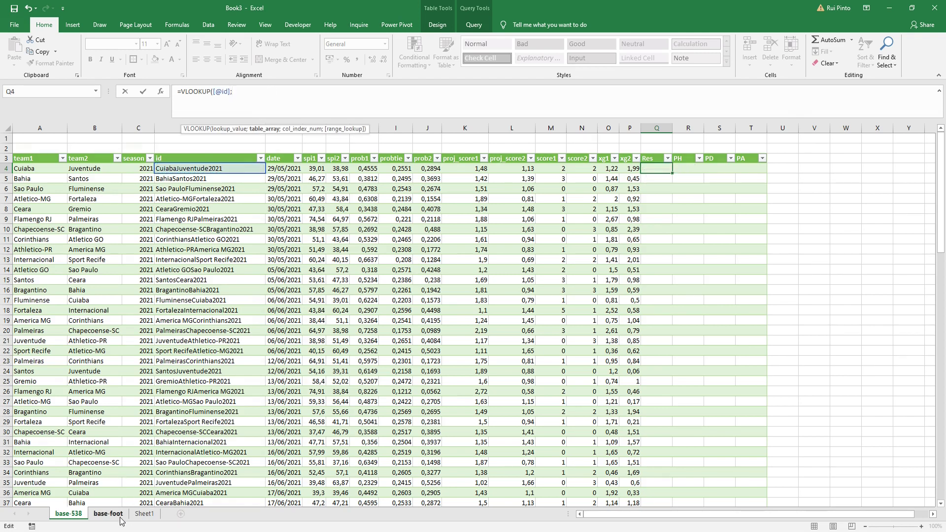
left_click(118, 515)
left_click_drag(183, 159, 333, 159)
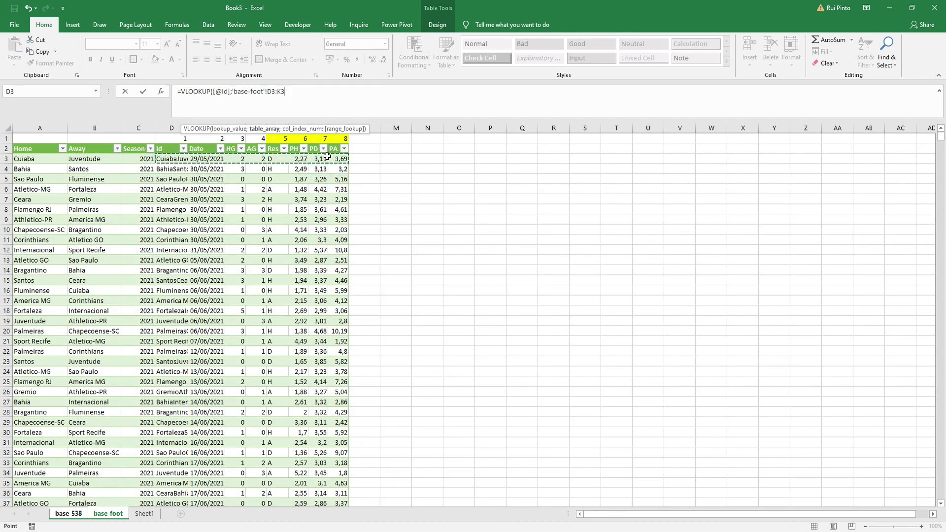
key("ctrl+shift+Down")
type(";")
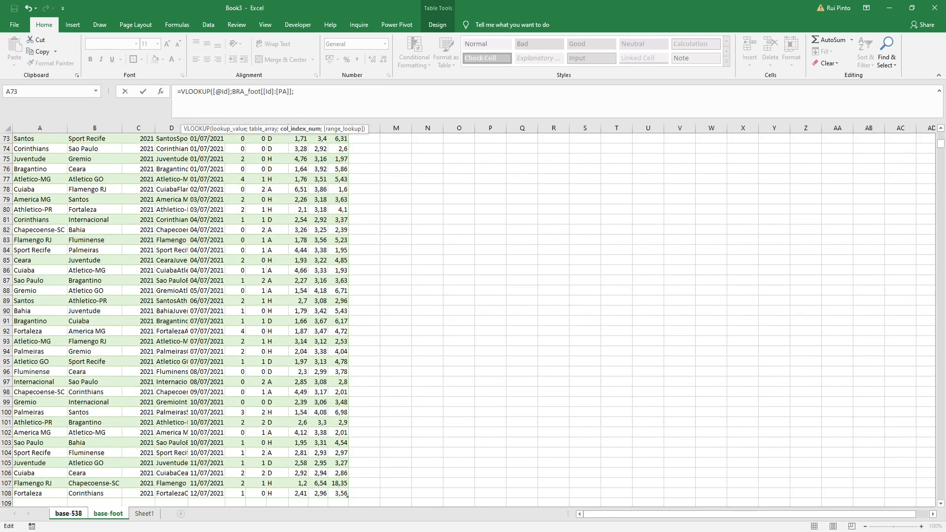
- Complete the Res VLOOKUP with column index 5 and FALSE for an exact match
scroll(941, 155, "up", 20)
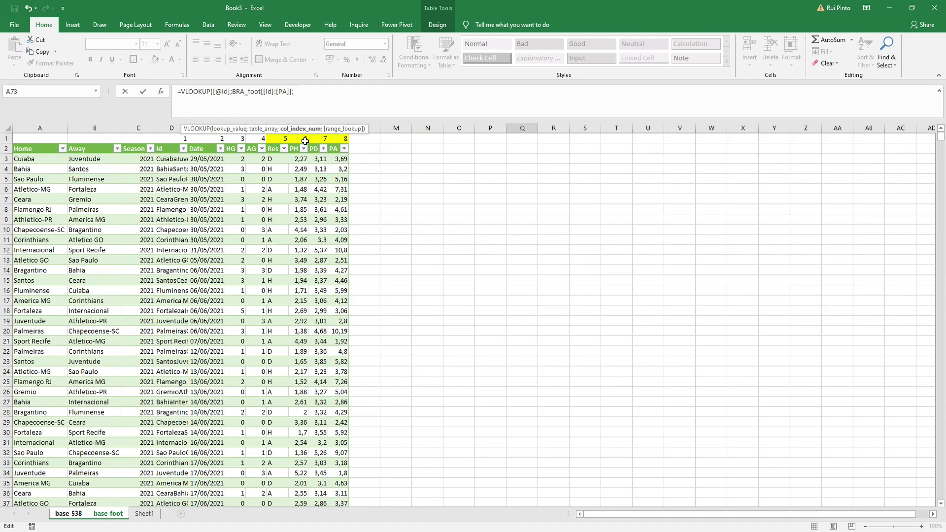
type("5;")
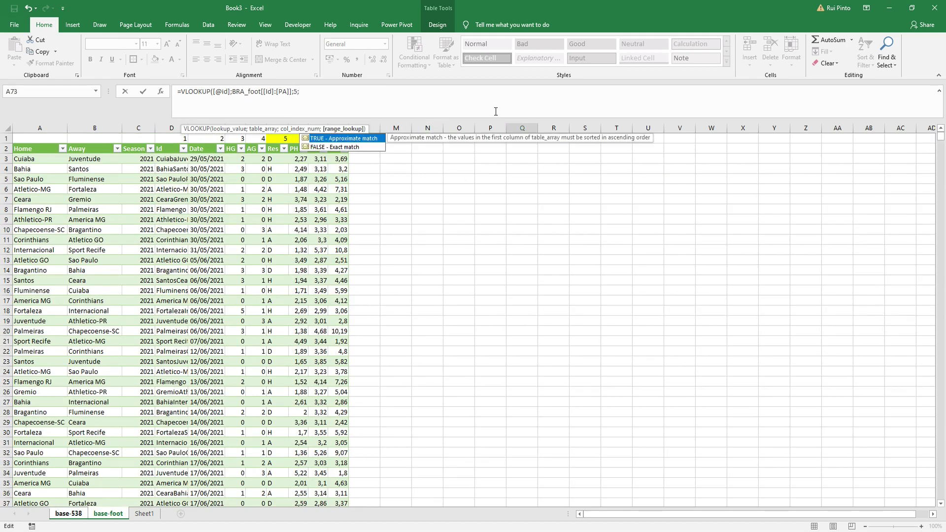
double_click(345, 147)
type(")")
key("Return")
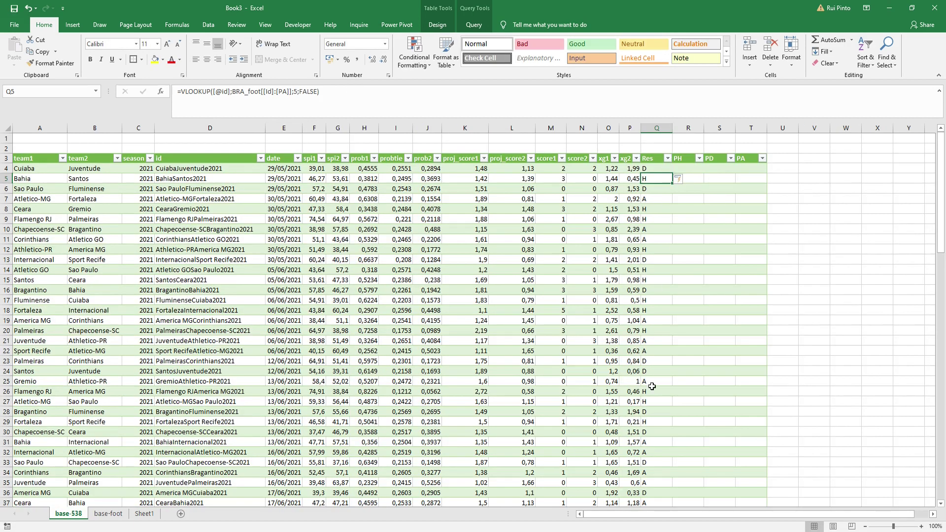
- Check the distinct values in the Res filter list and glance at the team-name comparison in the Book2 workbook
left_click(667, 158)
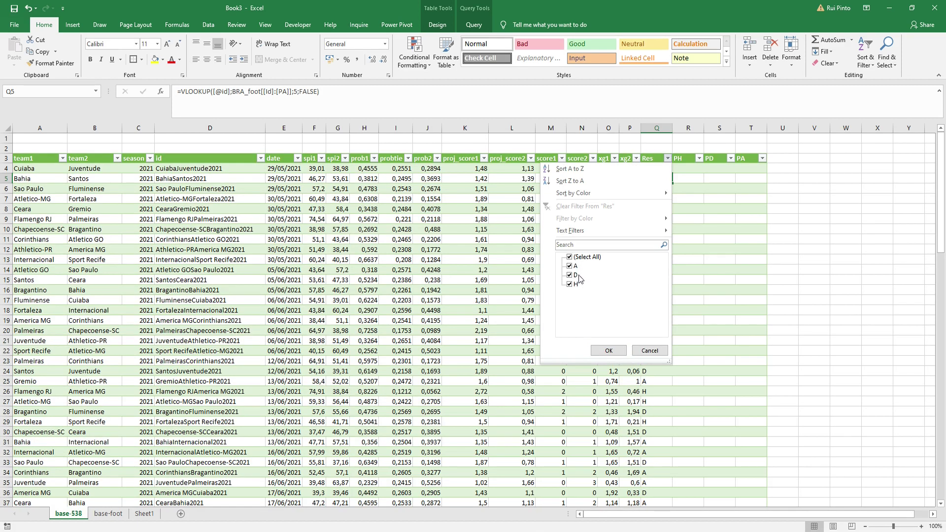
left_click(608, 350)
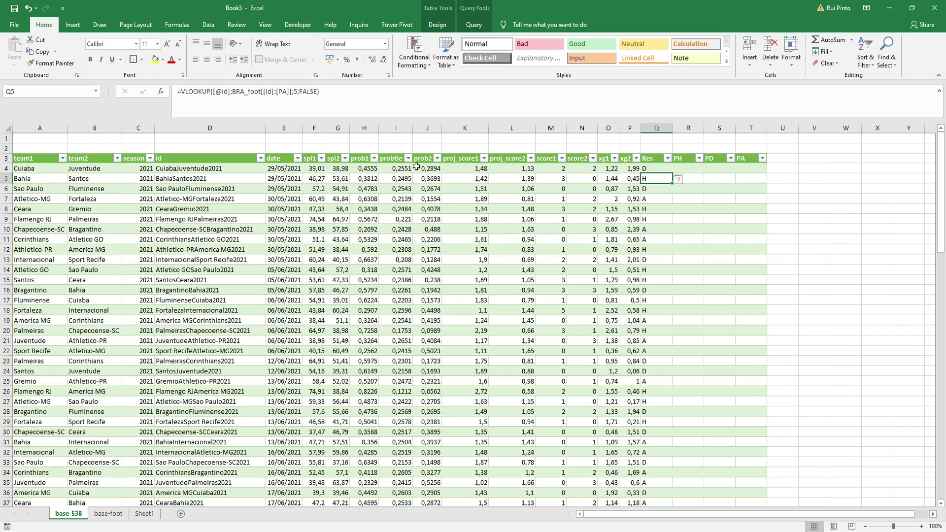
key("alt+Tab")
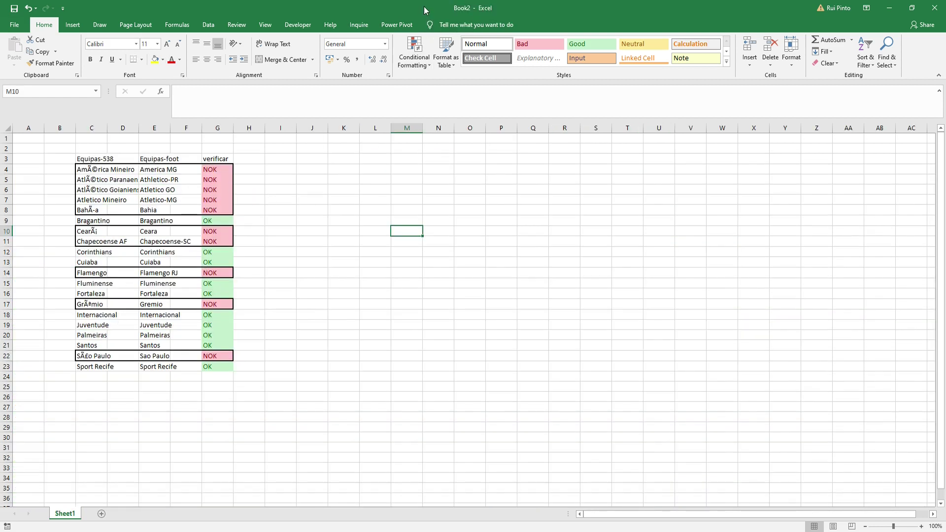
key("alt+Tab")
- Enter the column index numbers 5, 6, 7 and 8 in row 2 above Res, PH, PD and PA
left_click(663, 147)
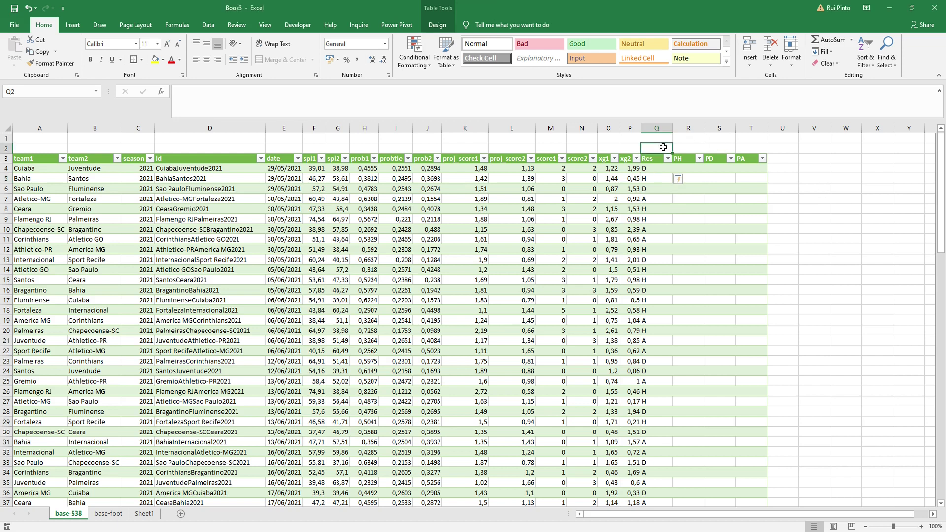
type("5")
left_click(690, 148)
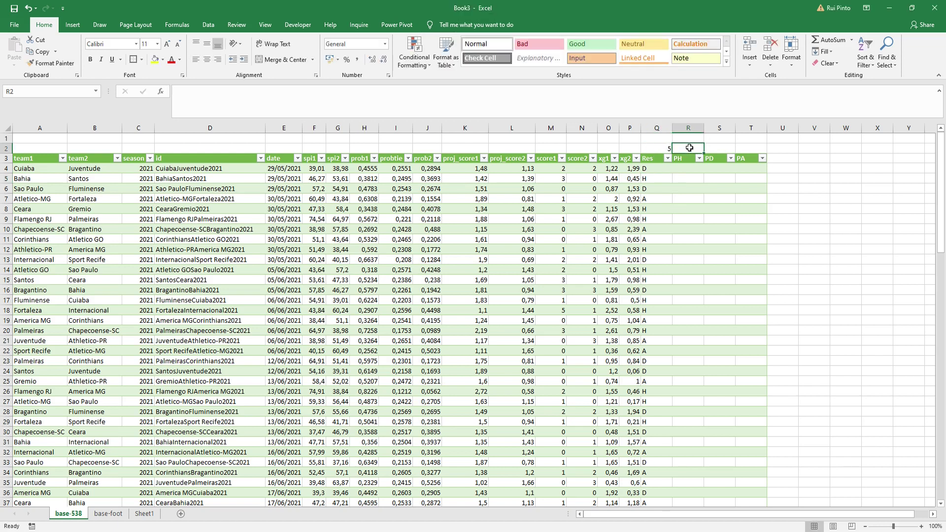
type("6")
left_click_drag(685, 143, 670, 148)
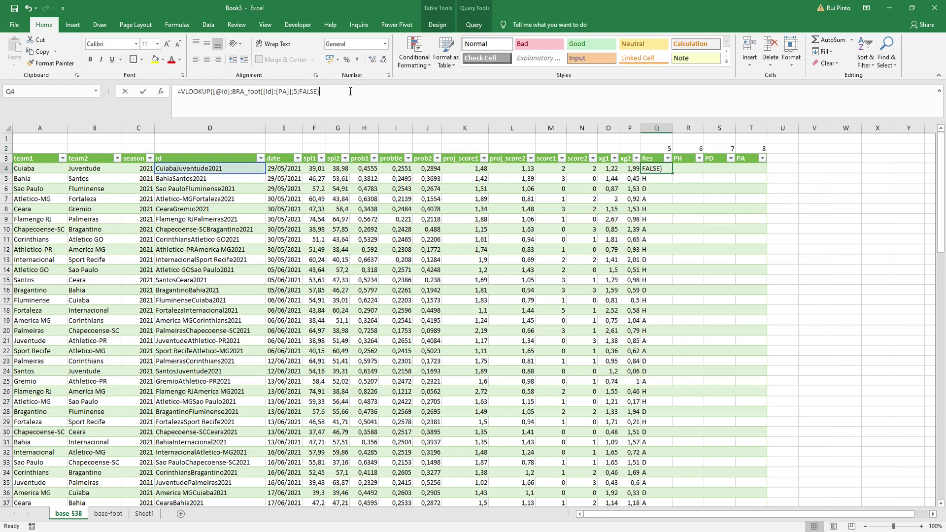
- Reuse the Res VLOOKUP formula in the PH column with column index 6
left_click_drag(350, 92, 137, 83)
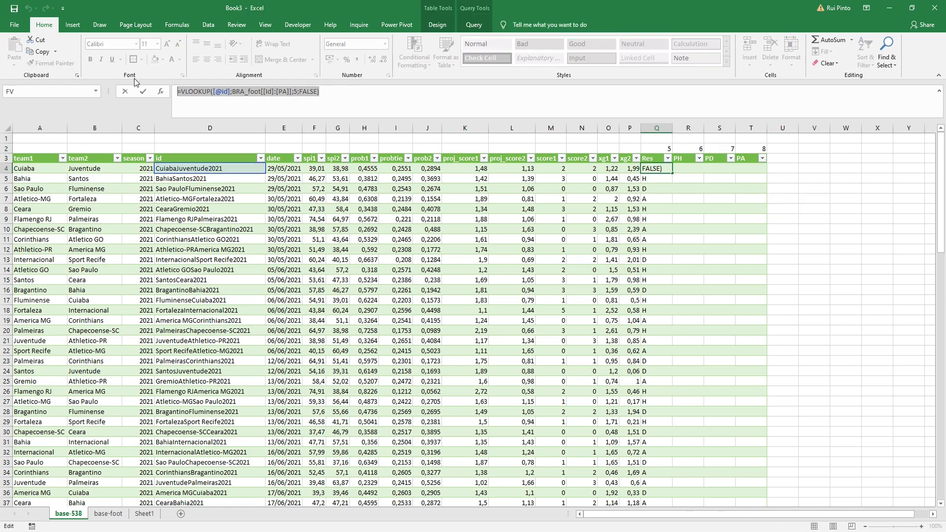
key("ctrl+c")
key("Escape")
left_click(688, 168)
left_click(296, 91)
key("ctrl+v")
left_click(296, 92)
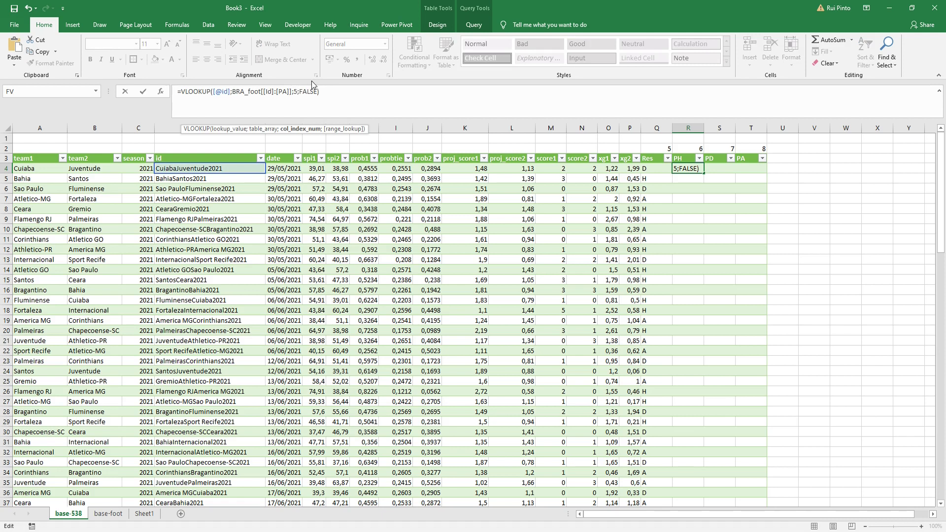
key("BackSpace")
type("6")
key("Return")
- Enter the same VLOOKUP formula in the PD column with column index 7
left_click(721, 168)
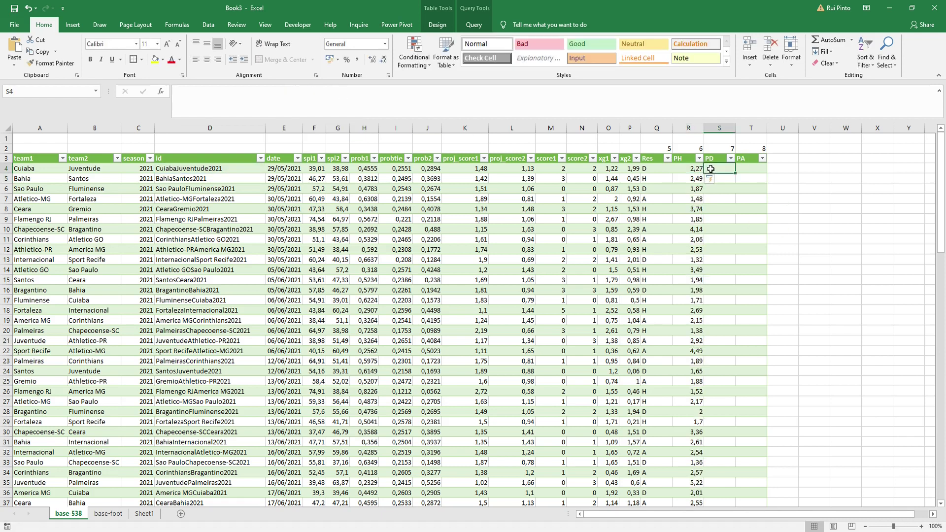
left_click(294, 89)
key("ctrl+v")
key("BackSpace")
type("7")
key("Return")
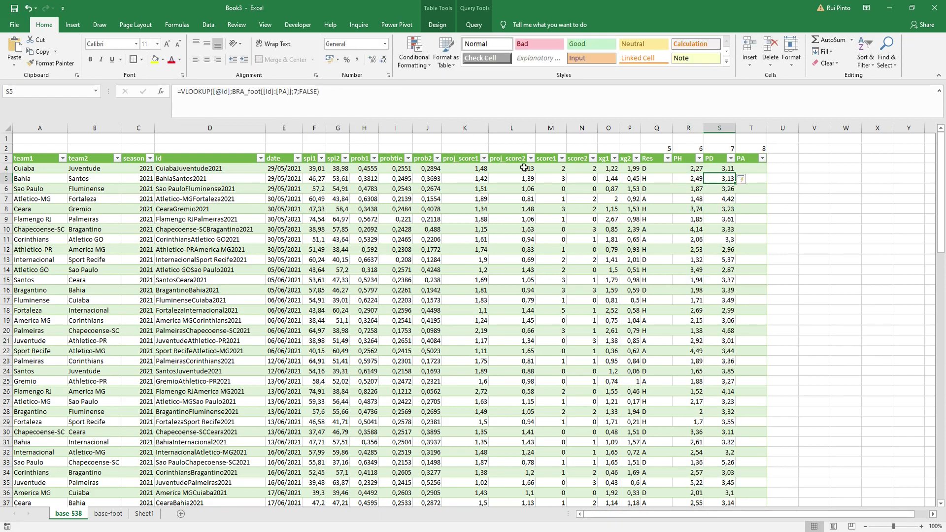
- Enter the same VLOOKUP formula in the PA column with column index 8
left_click(750, 168)
left_click(313, 95)
key("ctrl+v")
left_click(296, 91)
type("8")
key("Return")
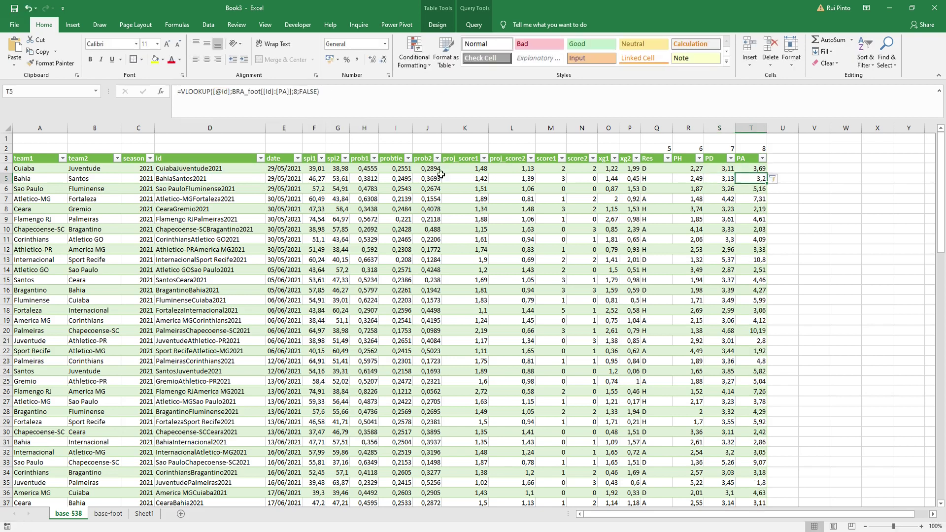
- Check the numbering in base-foot, then centre the index numbers above Res to PA in base-538
left_click(109, 514)
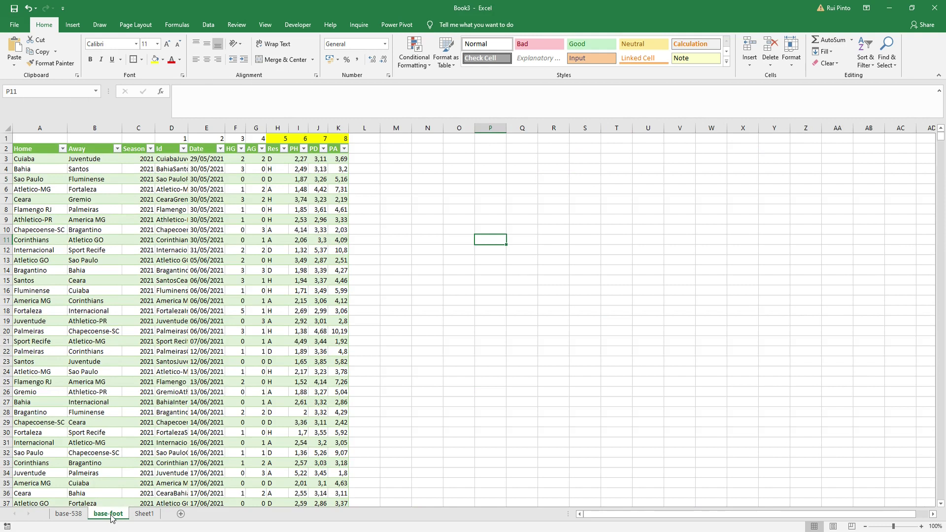
left_click(74, 514)
left_click_drag(666, 149, 756, 148)
left_click(207, 59)
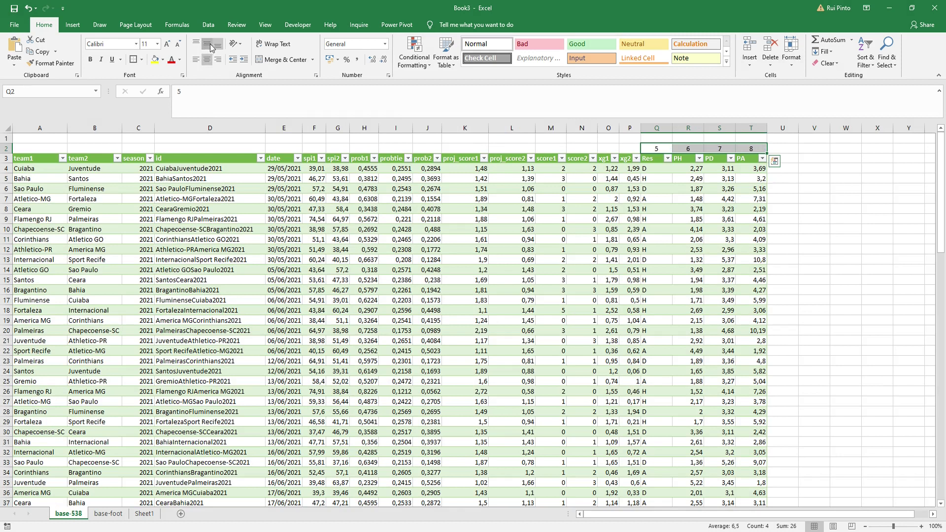
left_click(803, 247)
- Label cell D2 above the id column "útima atualização"
left_click(234, 147)
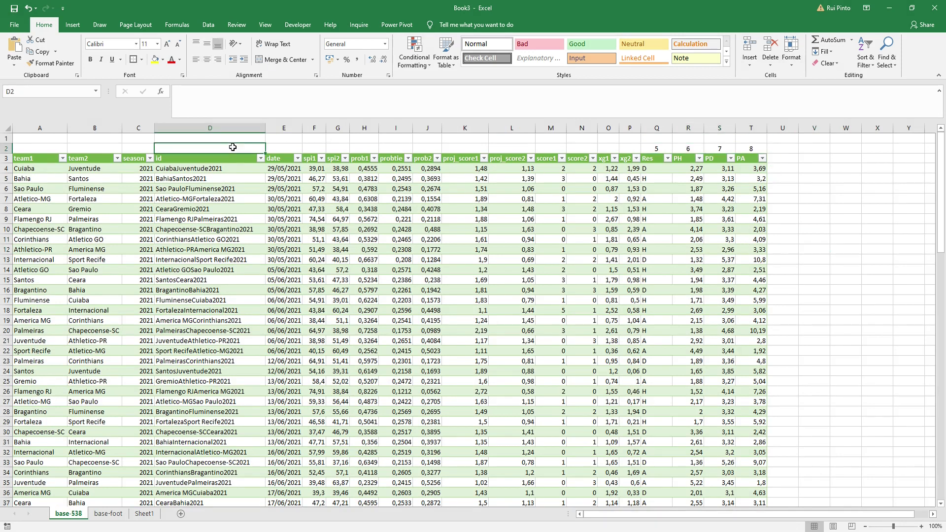
type("útima atu")
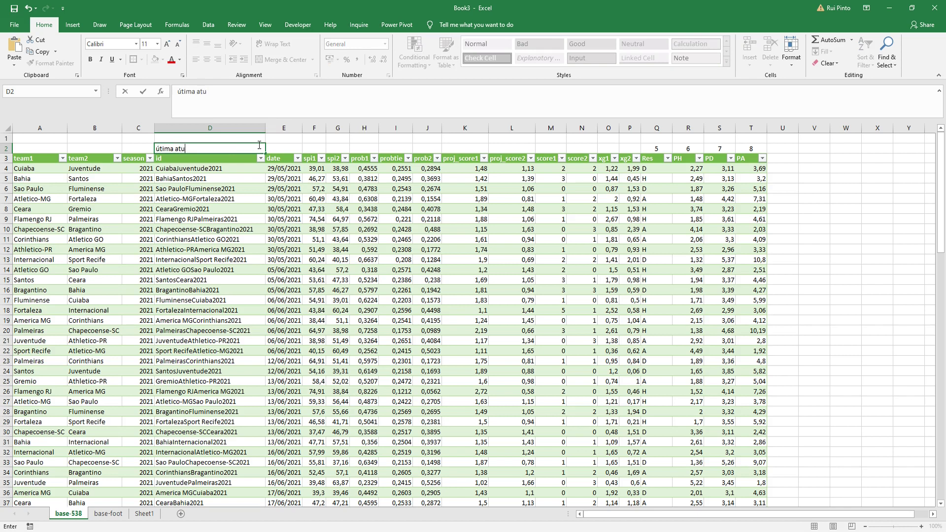
type("alização")
key("Tab")
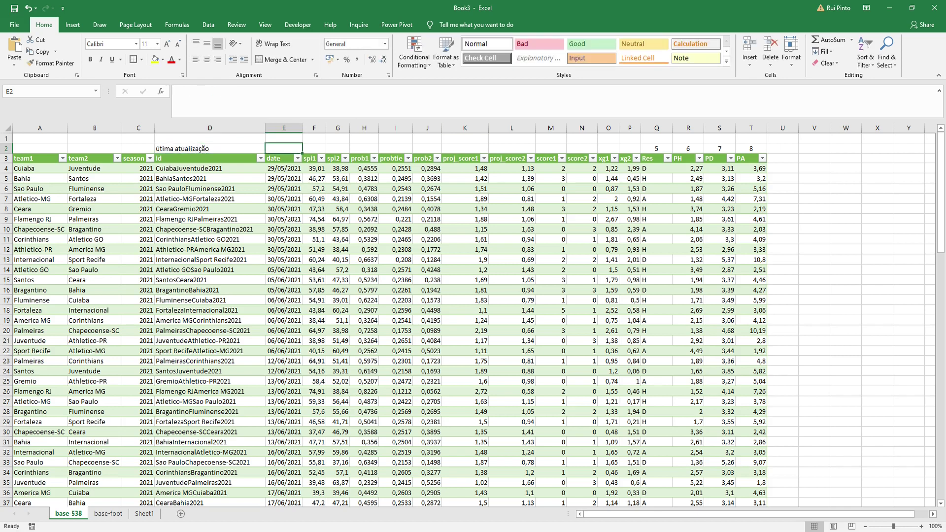
- Enter the formula =LOOKUP(1;2/spi_matches[date];spi_matches[date]) in cell E2 of base-538
key("alt+Tab")
left_click(287, 149)
type("=")
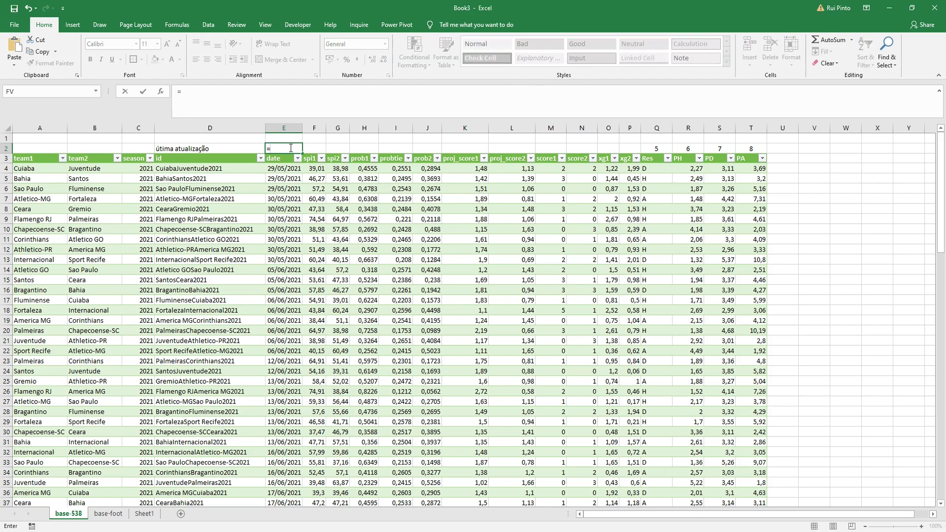
type("LOOKUP(")
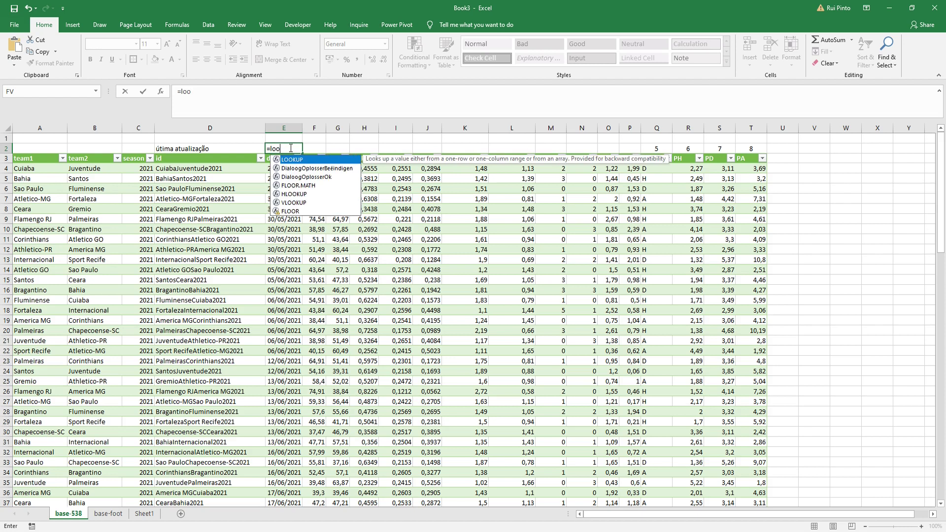
type("1;2/")
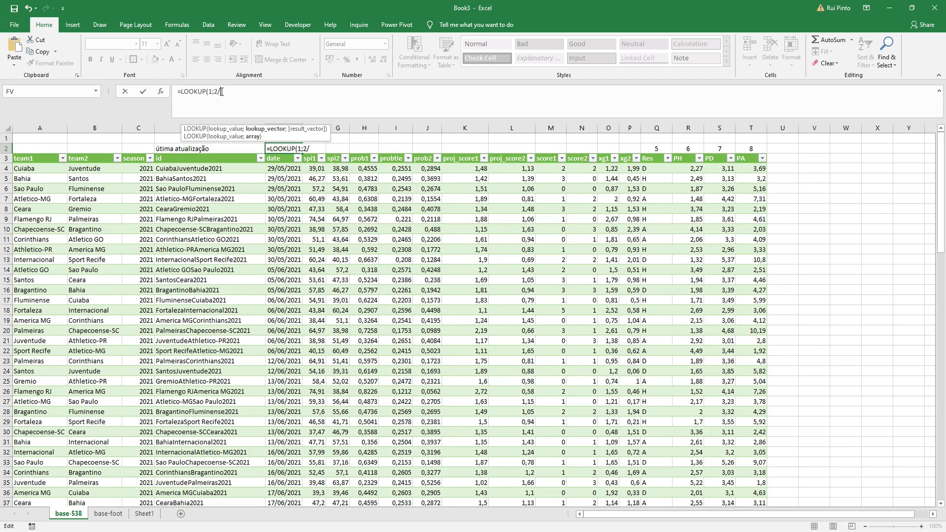
left_click(273, 168)
key("ctrl+shift+Down")
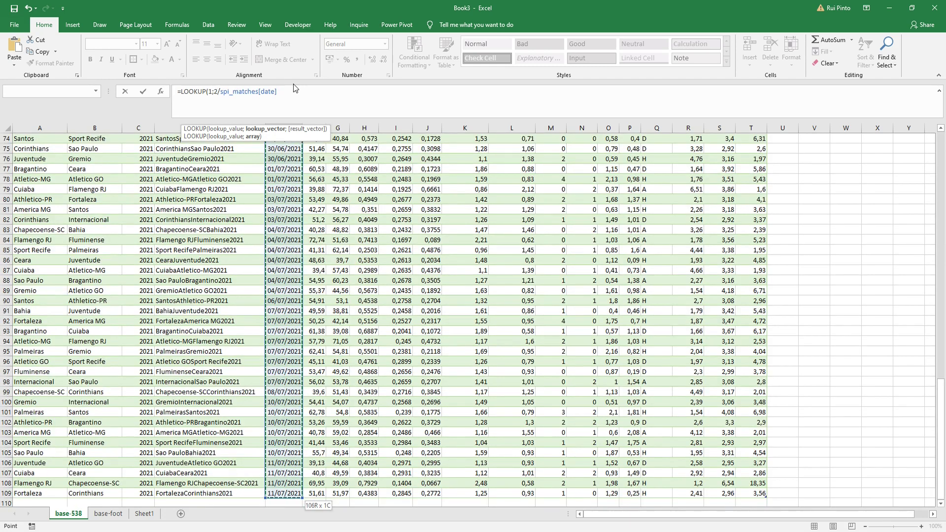
type(";")
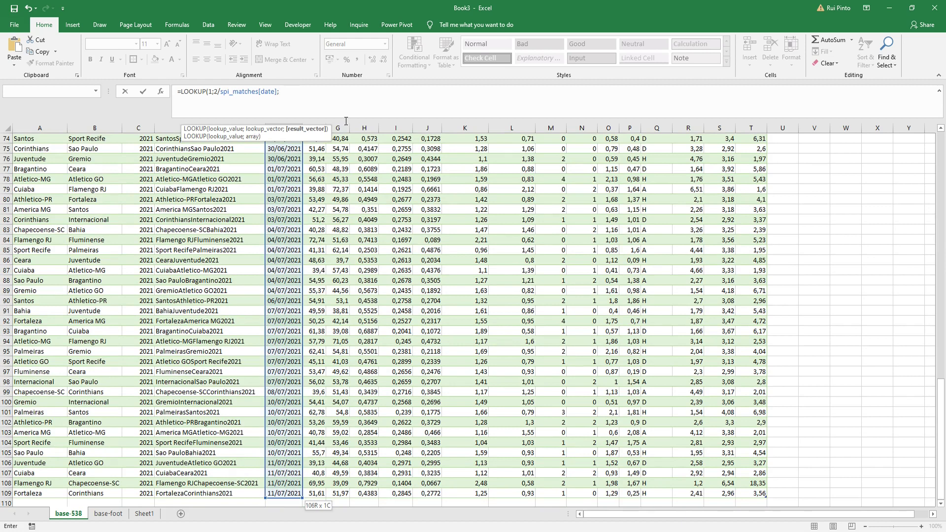
left_click_drag(940, 439, 940, 192)
left_click(300, 169)
key("ctrl+shift+Down")
key("Return")
- Format the last-update result in cell E2 as Short Date
left_click(285, 149)
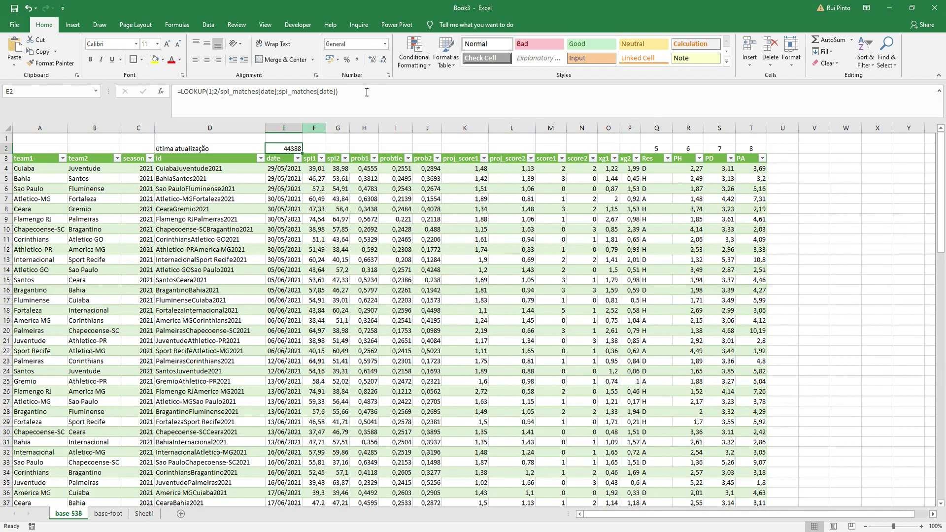
left_click(386, 45)
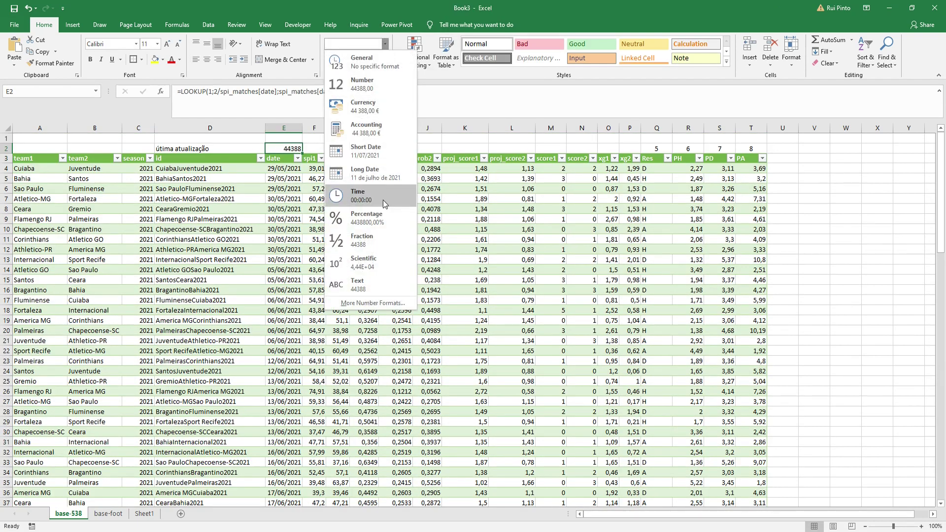
left_click(377, 153)
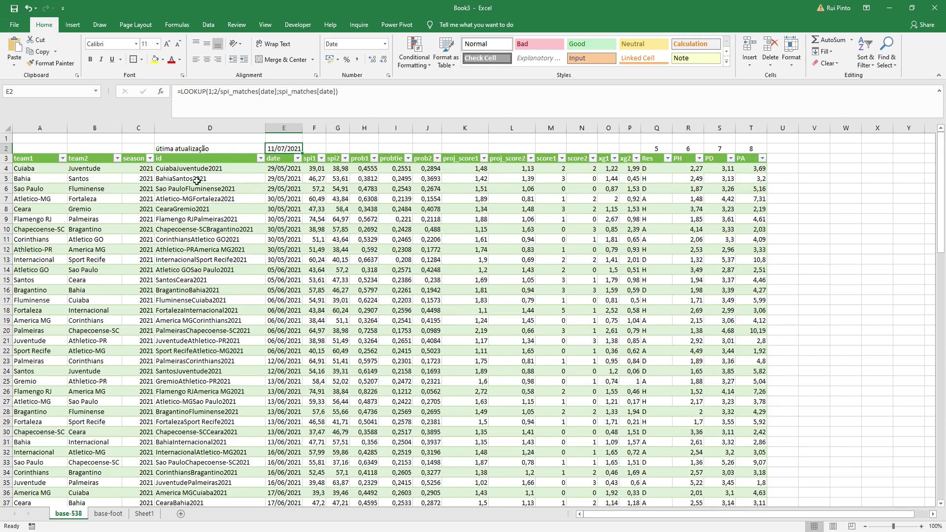
- Extend the D2 label to "útima atualização - 538" and copy it into D1 as "útima atualização - foot"
left_click(229, 147)
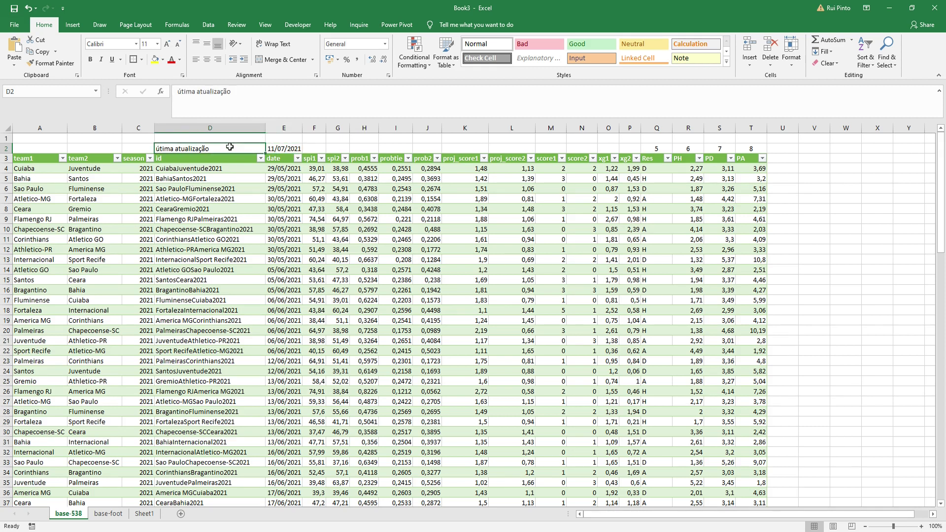
left_click(250, 92)
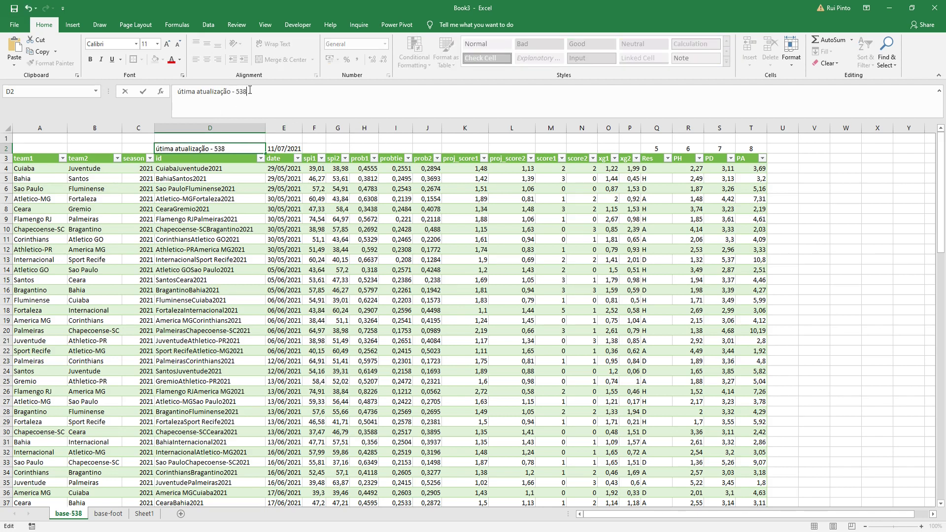
left_click(199, 148)
left_click_drag(200, 149, 200, 138)
left_click(247, 91)
left_click_drag(247, 92, 237, 92)
type("foot")
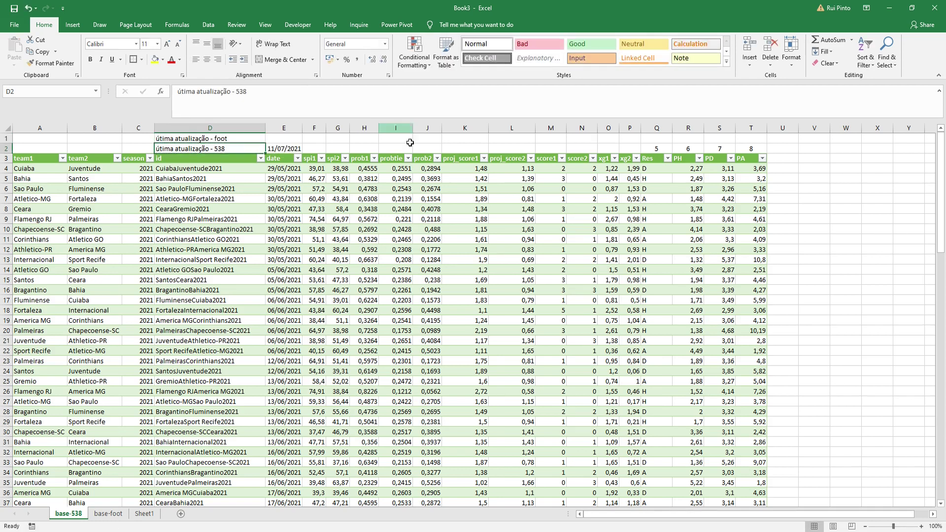
- Copy the LOOKUP formula text from E2 into E1 and strip both spi_matches[date] references, leaving =LOOKUP(1;2/
left_click(294, 148)
left_click_drag(361, 90, 176, 92)
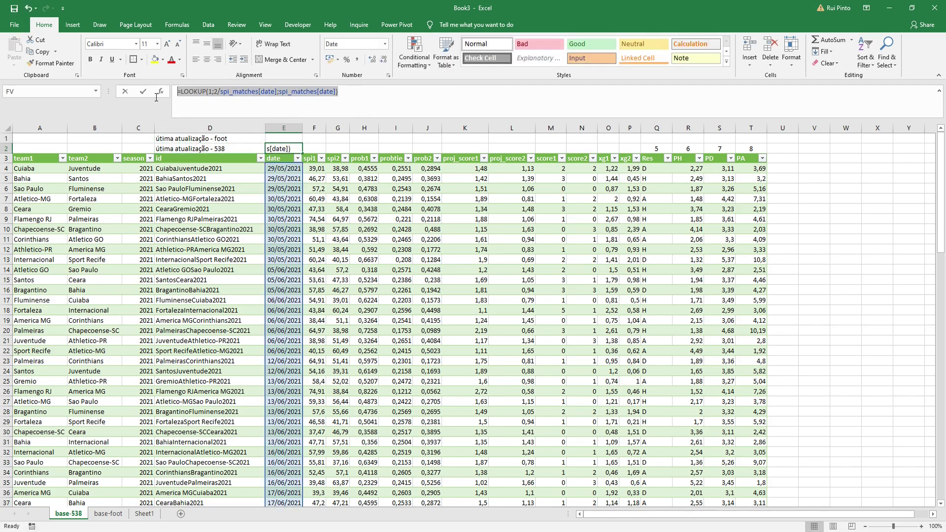
key("ctrl+c")
key("Escape")
left_click(281, 139)
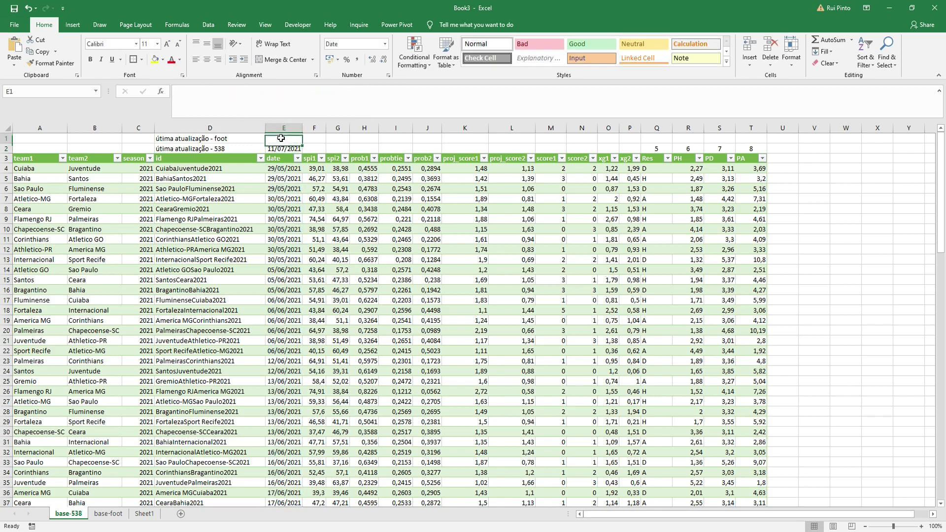
left_click(297, 90)
key("ctrl+v")
left_click_drag(278, 91, 221, 92)
key("Delete")
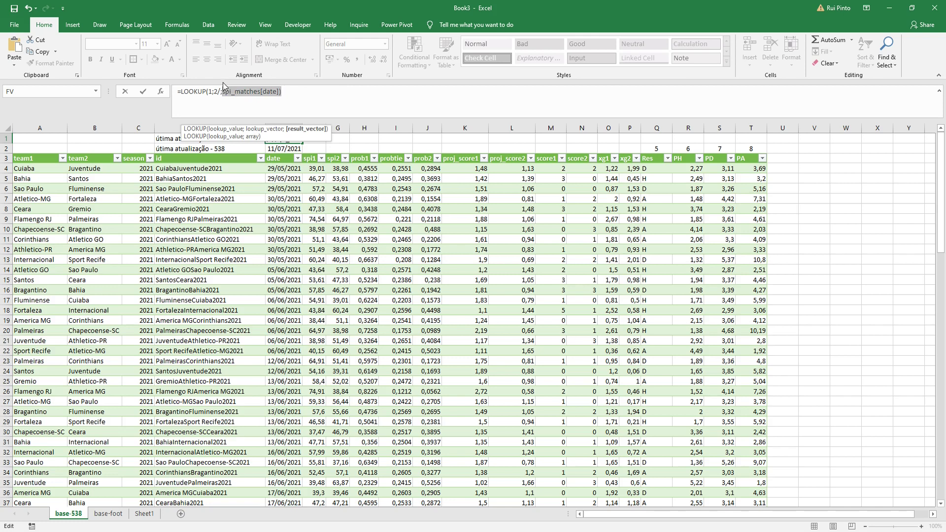
key("Delete")
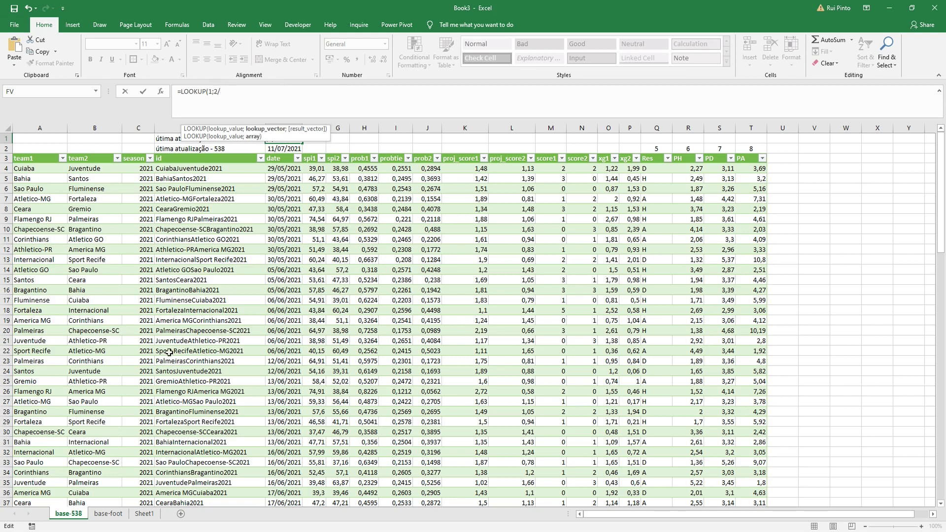
- Complete the E1 formula with base-foot's Date column as =LOOKUP(1;2/BRA_foot[Date];BRA_foot[Date])
left_click(108, 513)
left_click(209, 162)
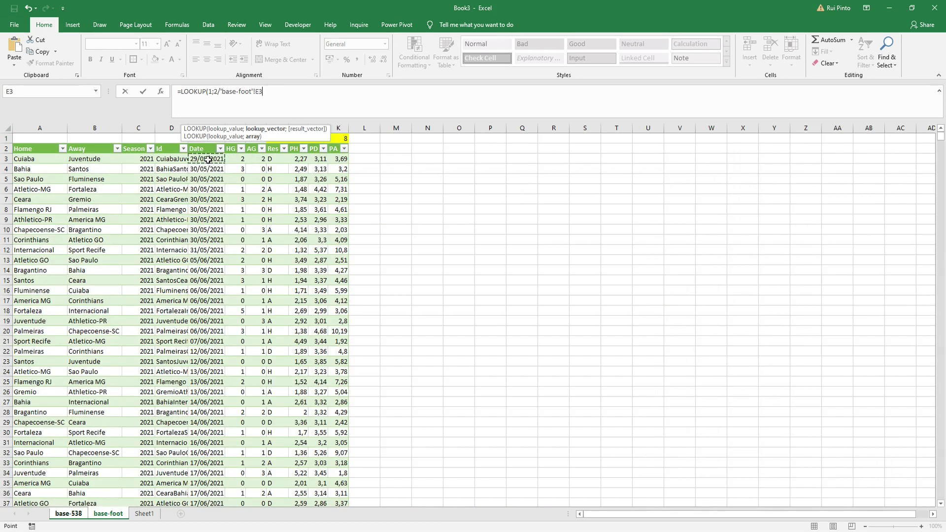
key("ctrl+shift+Down")
type(";")
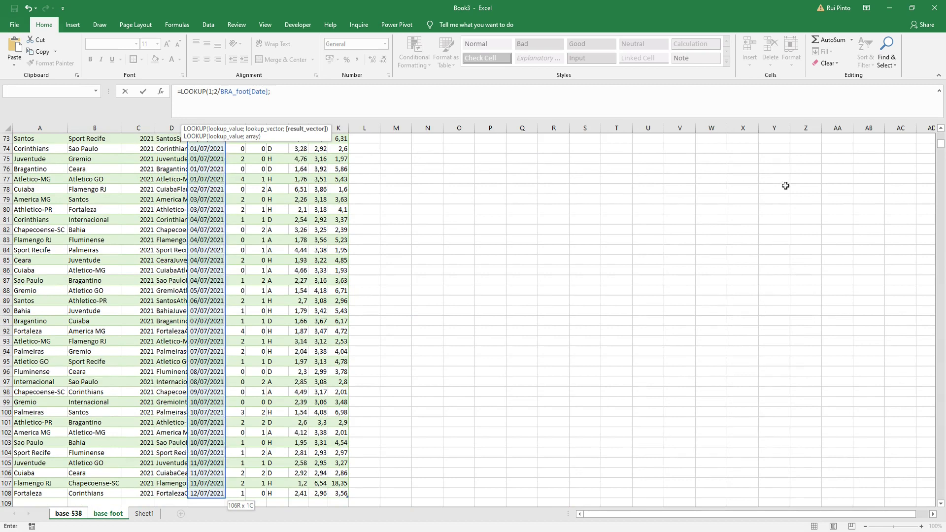
left_click_drag(941, 150, 941, 135)
left_click(209, 156)
key("ctrl+shift+Down")
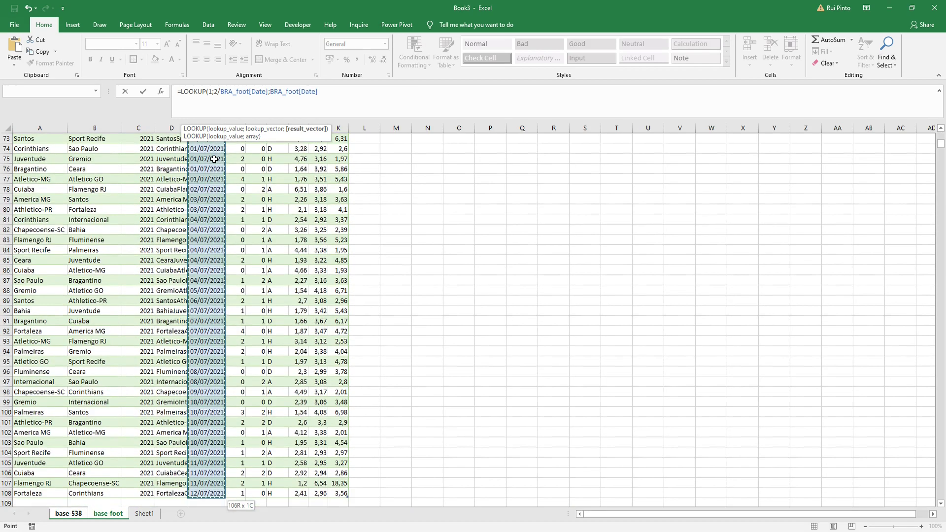
key("Return")
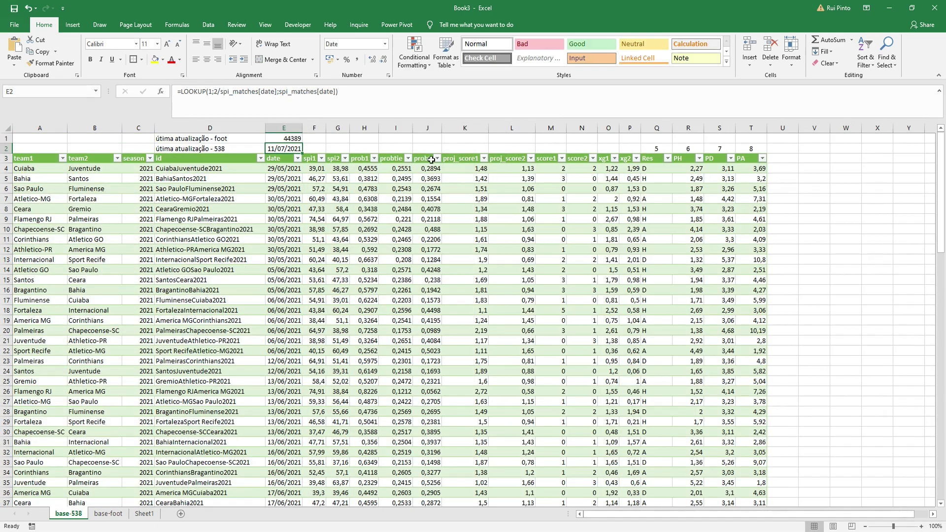
- Format the foot last-update result in cell E1 as Short Date
left_click(284, 138)
left_click(385, 44)
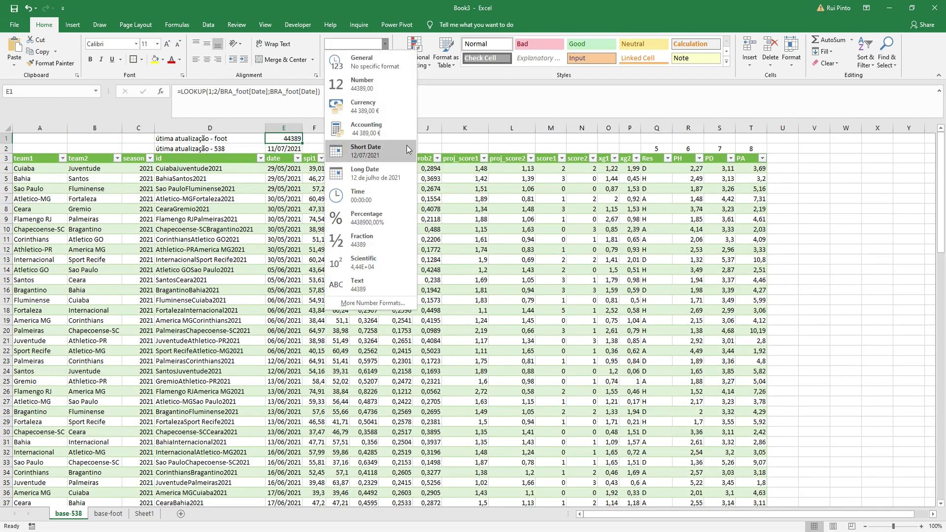
left_click(382, 152)
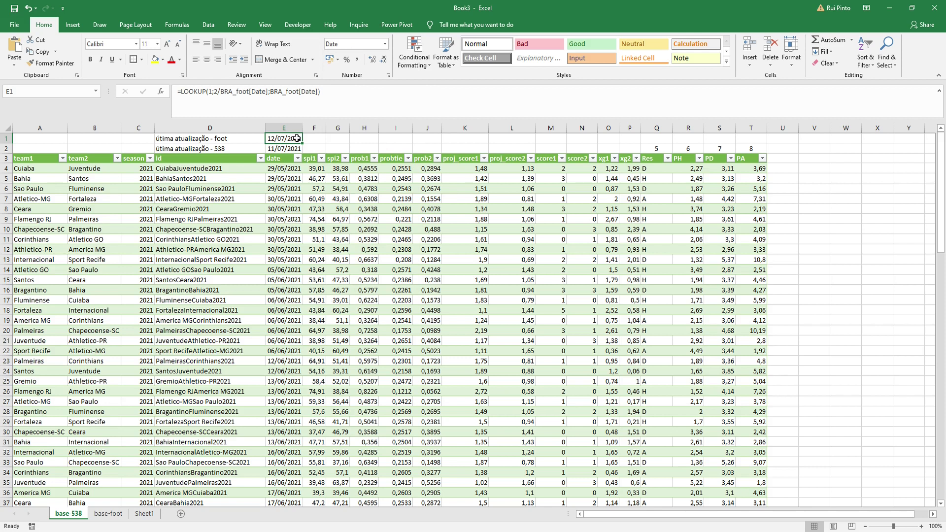
- Append "(USA)" to the 538 label in D2 and "(EU)" to the foot label in D1
left_click(198, 149)
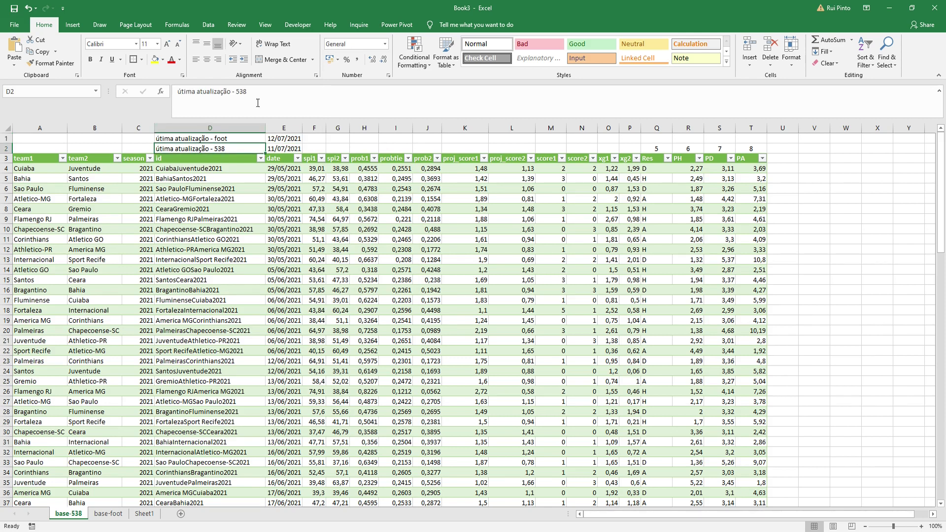
left_click(262, 91)
type("(USA)")
left_click(212, 138)
left_click(268, 93)
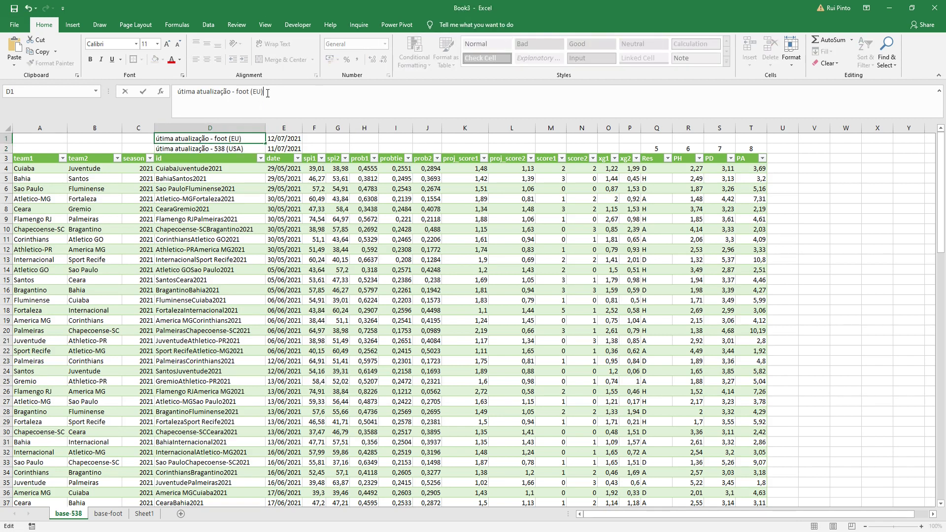
key("Return")
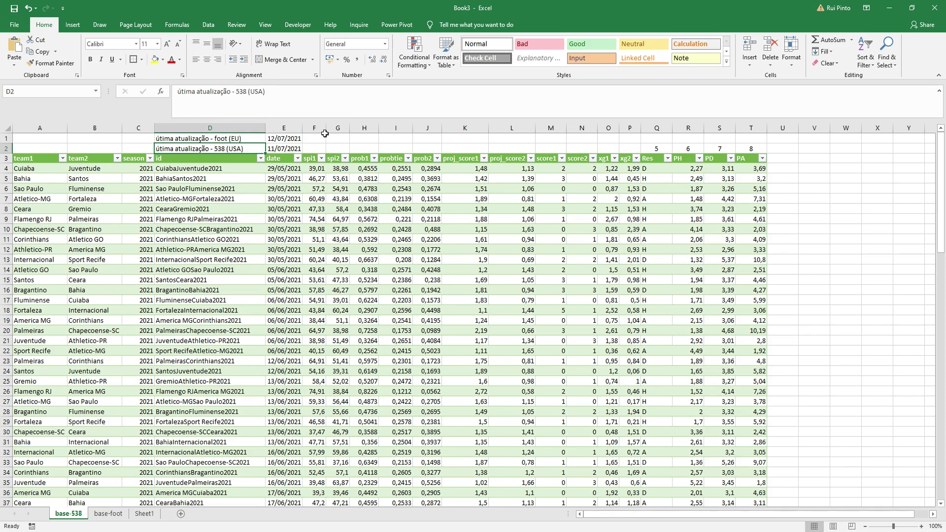
left_click(190, 170)
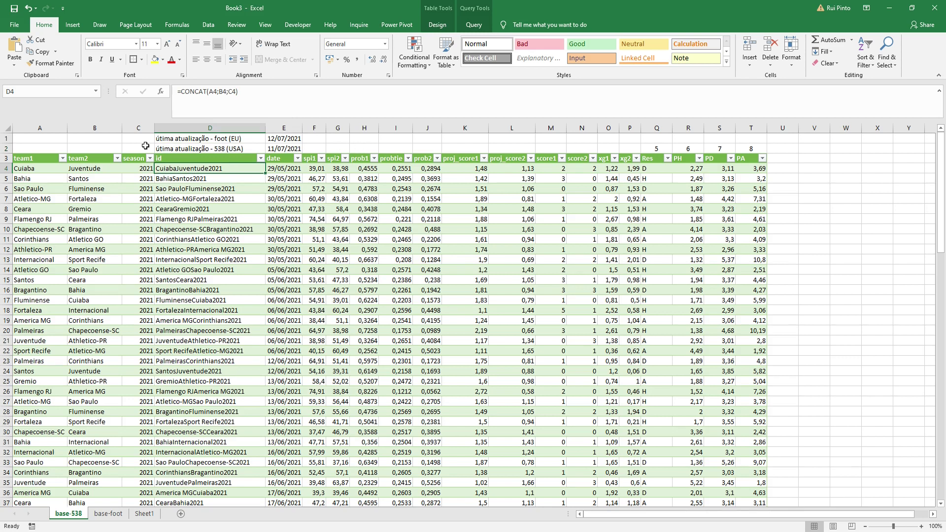
left_click(270, 200)
left_click(813, 270)
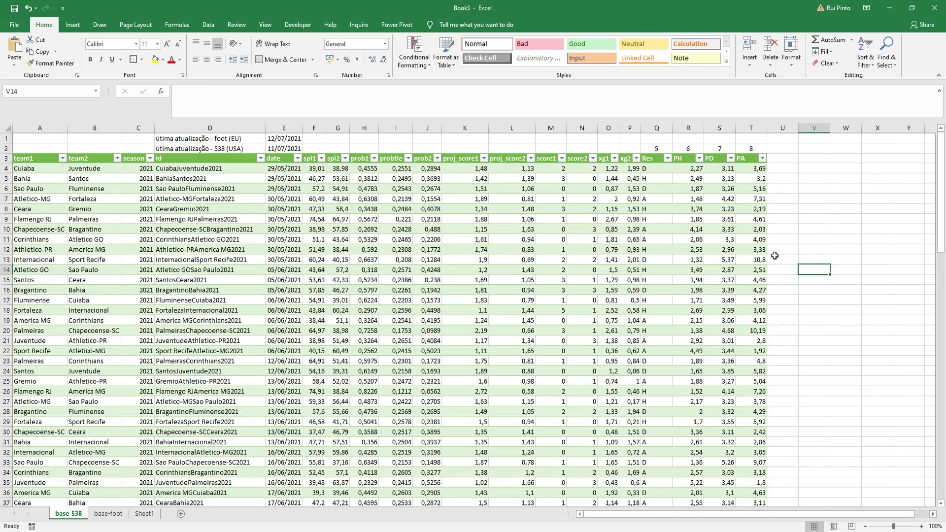
- Start recording a macro named "Atualizar", stored in This Workbook
left_click(309, 25)
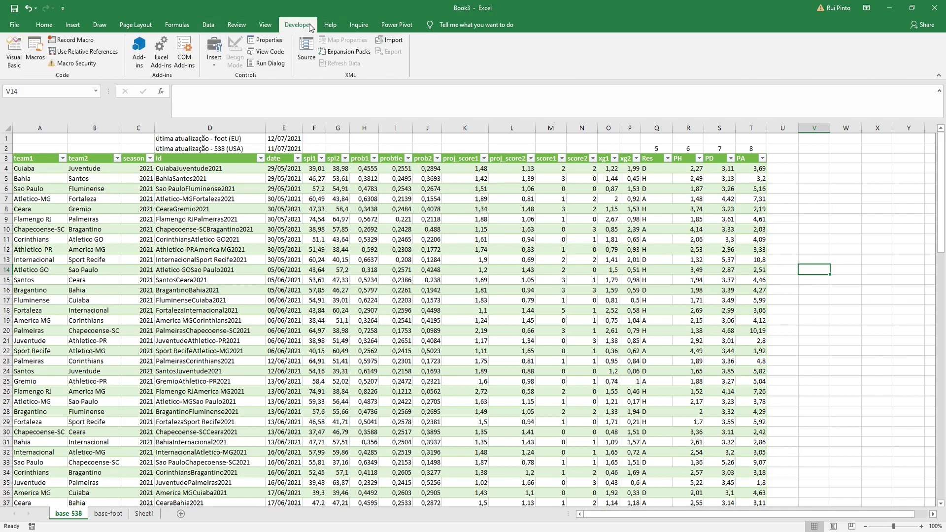
left_click(84, 40)
type("Atualizar")
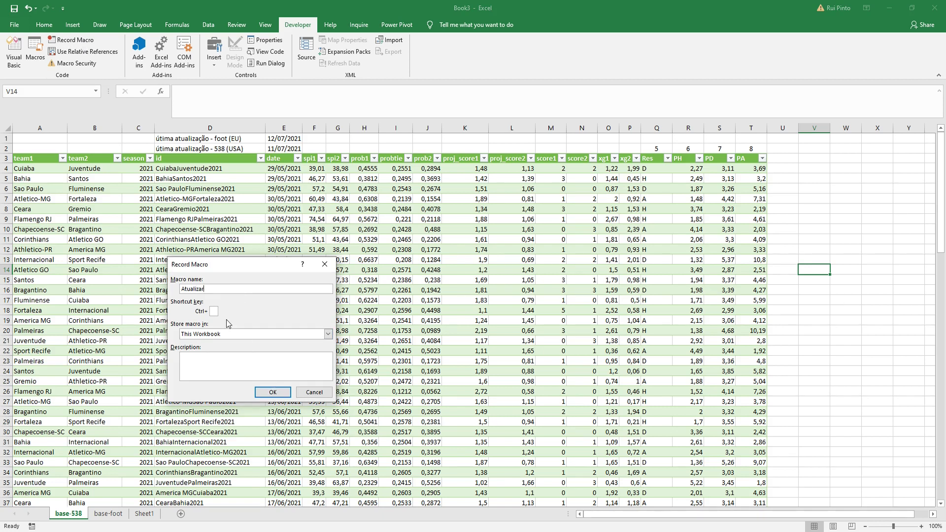
left_click(283, 395)
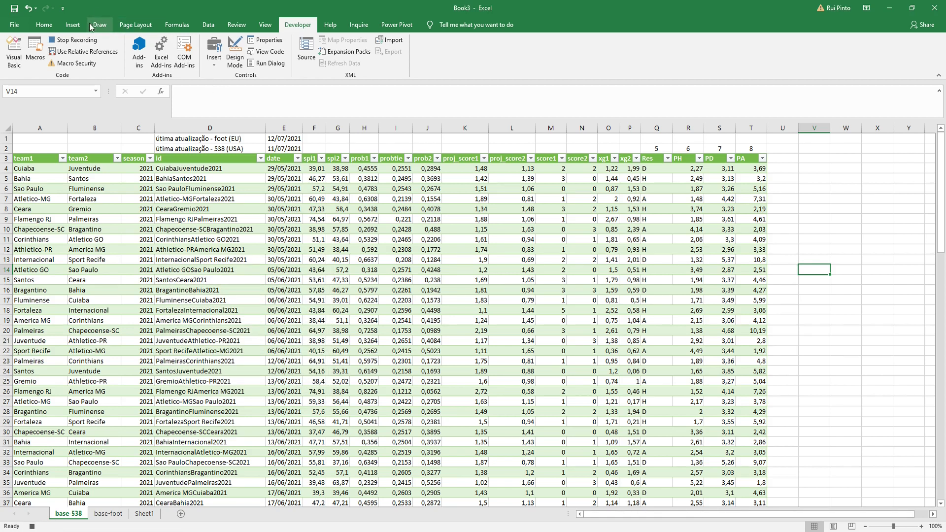
- Refresh all of the workbook's data connections, then stop the macro recording
left_click(177, 24)
left_click(205, 26)
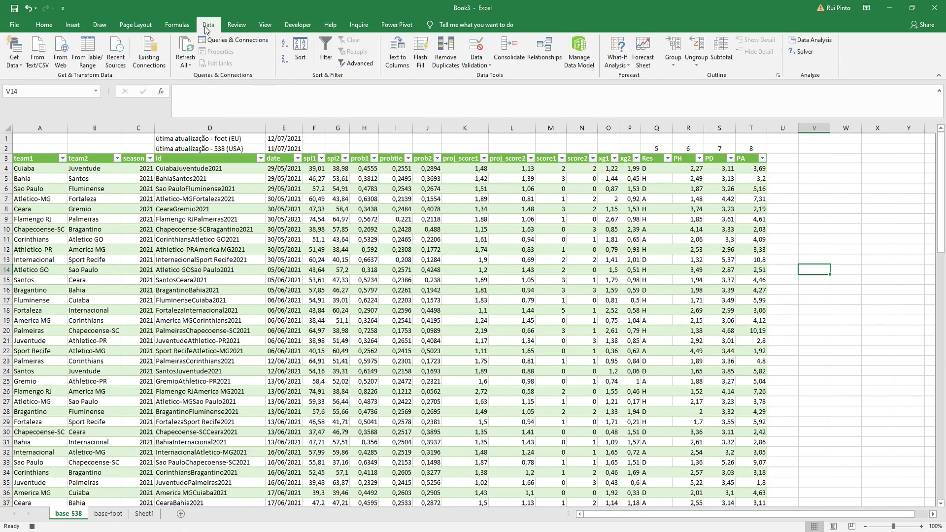
left_click(188, 66)
left_click(221, 78)
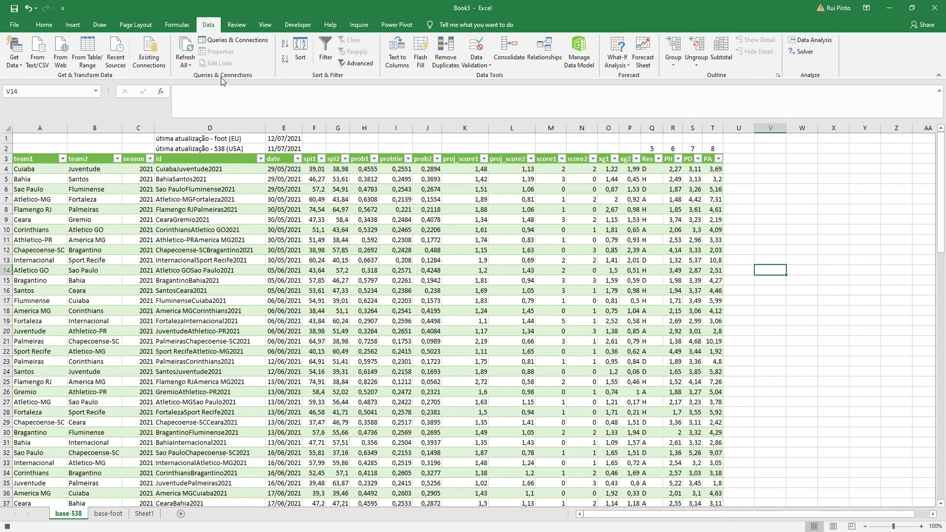
left_click(8, 527)
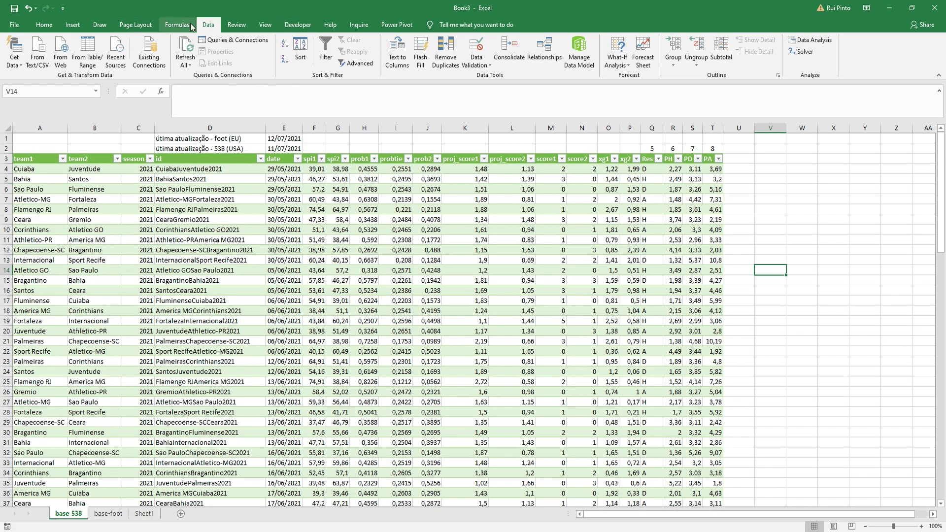
- Insert a form control button over cells A1:C2 and assign the Atualizar macro to it
left_click(298, 25)
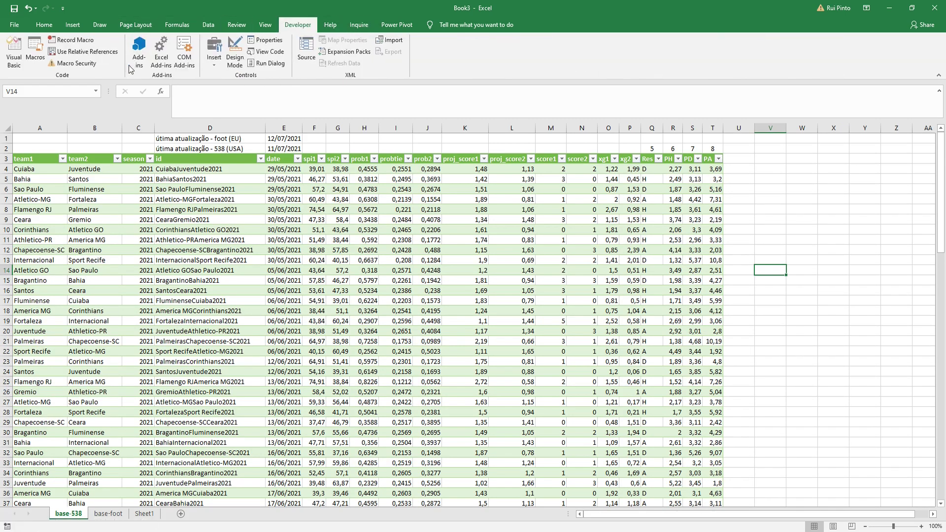
left_click(213, 56)
left_click(209, 88)
left_click_drag(24, 139, 151, 155)
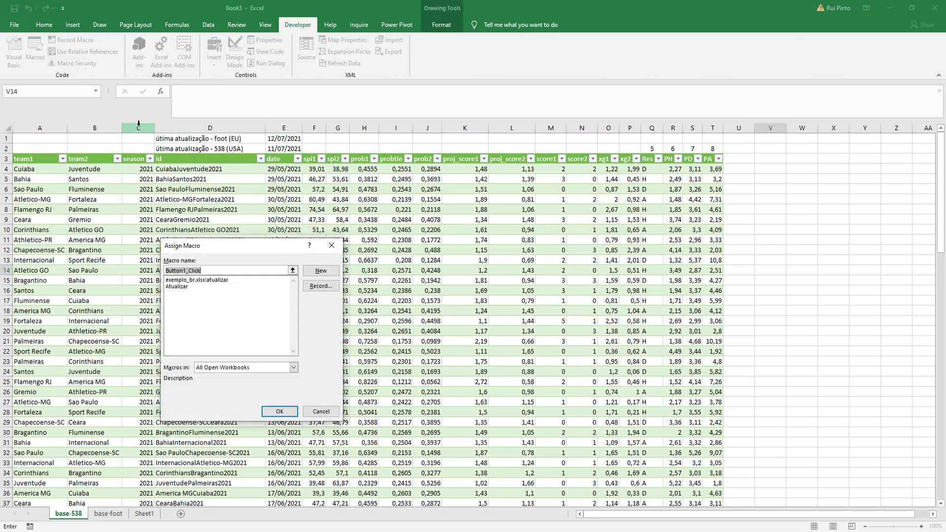
left_click(183, 287)
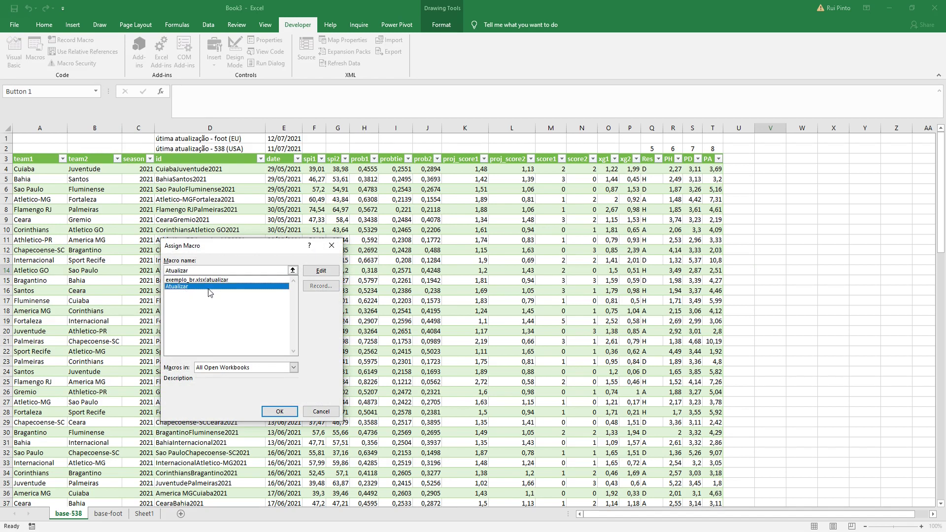
left_click(280, 412)
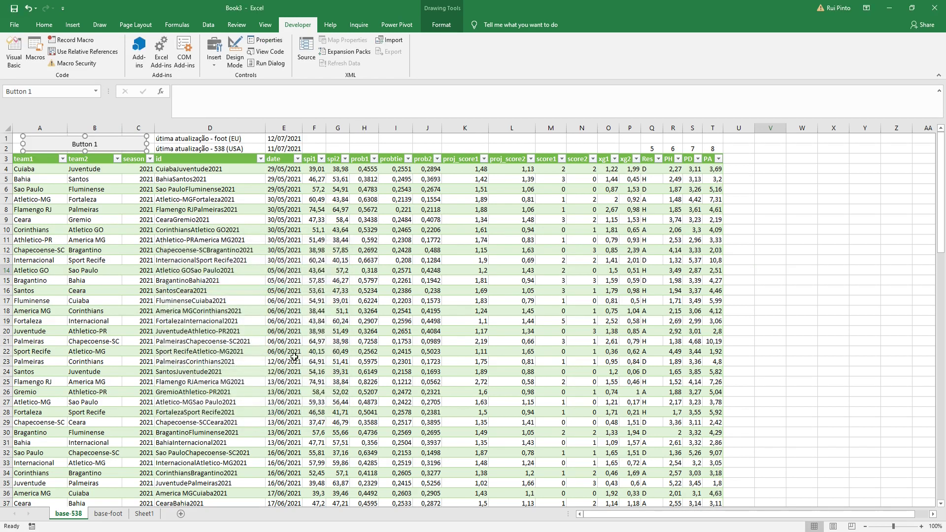
- Label the button "Atualizar" and reassign the Atualizar macro to it
left_click(98, 144)
left_click_drag(98, 144, 105, 123)
type("Atualizar")
right_click(88, 140)
left_click(141, 238)
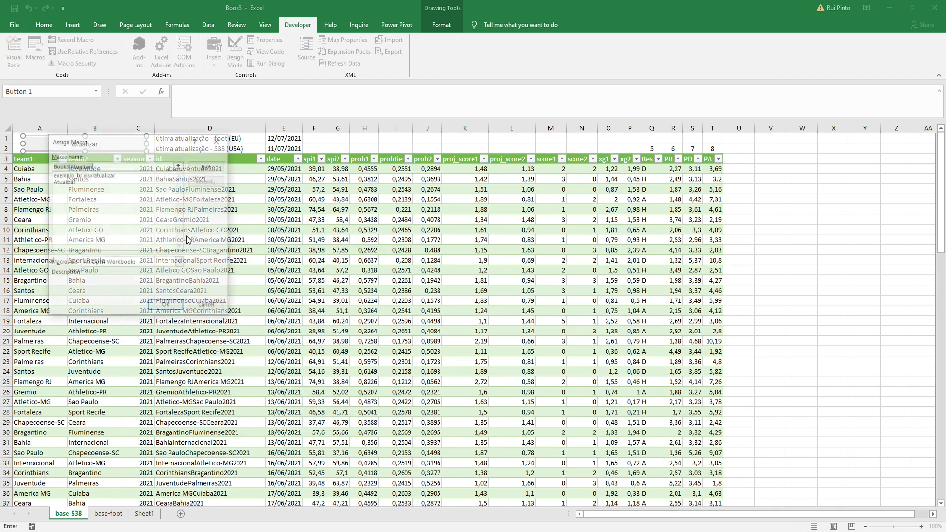
left_click(73, 181)
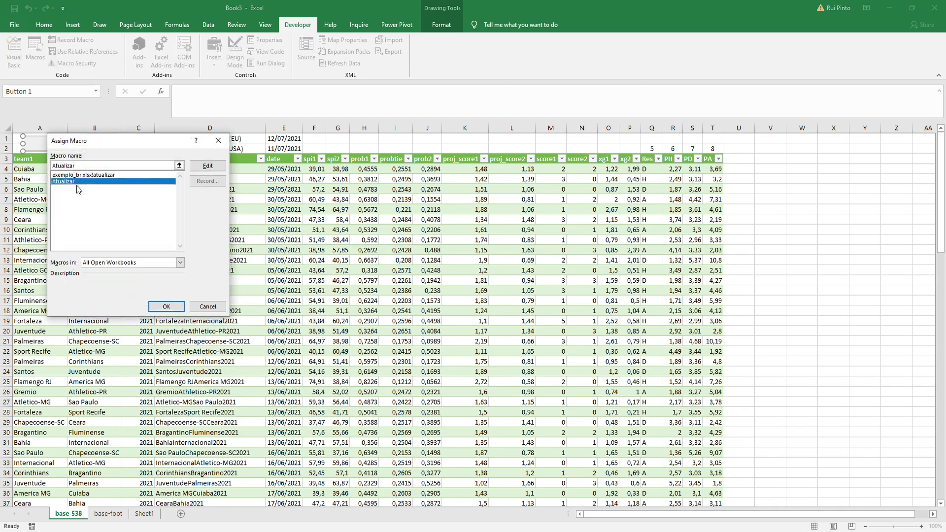
left_click(166, 307)
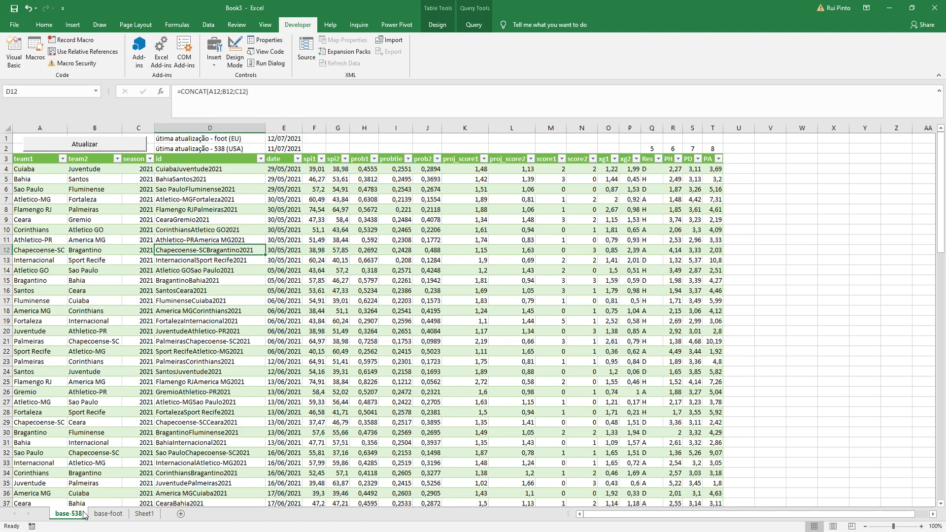
- Run the macro from the Atualizar button to refresh the data
left_click(96, 144)
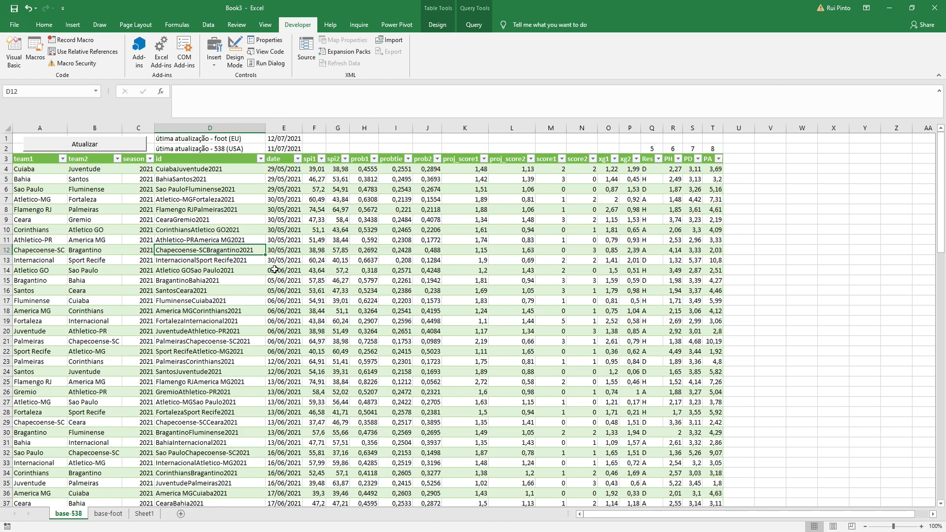
left_click(210, 189)
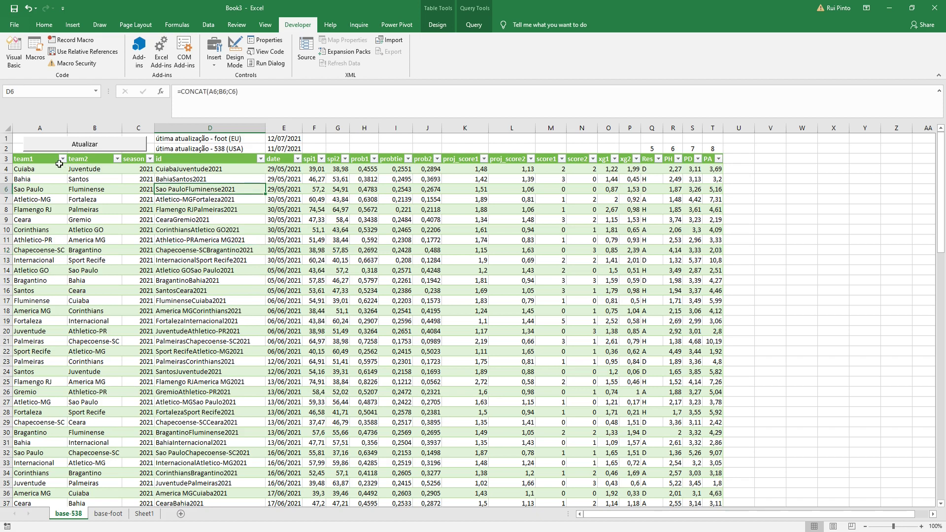
- Insert a blank row 3 directly above the table's header row
right_click(7, 158)
left_click(41, 229)
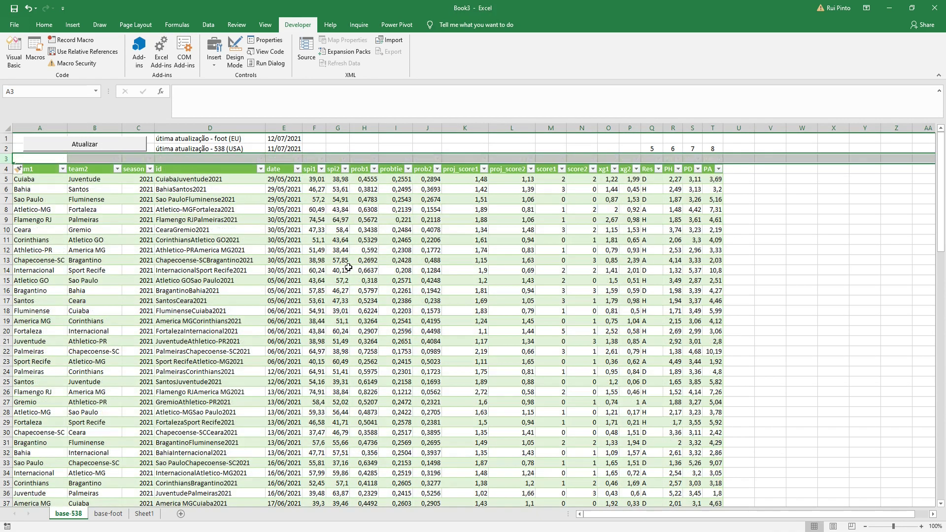
left_click(351, 268)
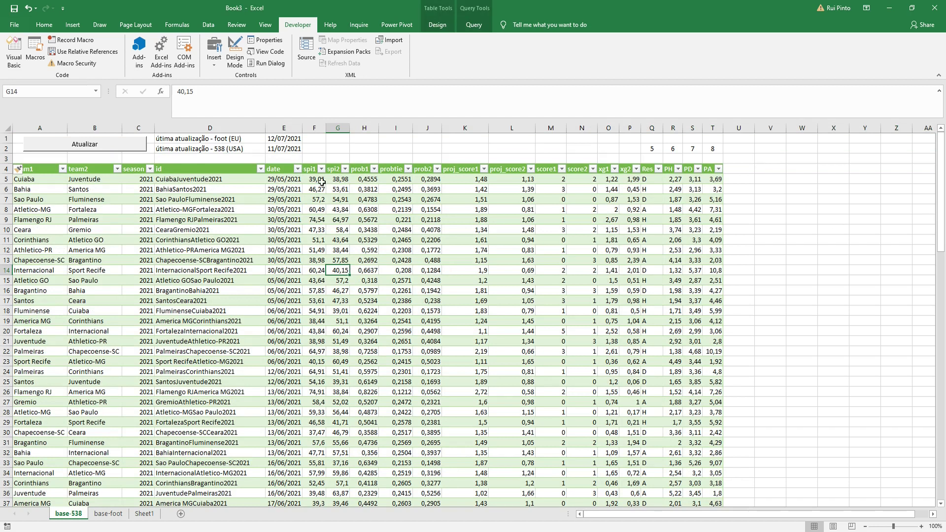
- Merge and center A3:N3, enter the heading "Dados 538" and fill it yellow
left_click_drag(38, 159, 577, 161)
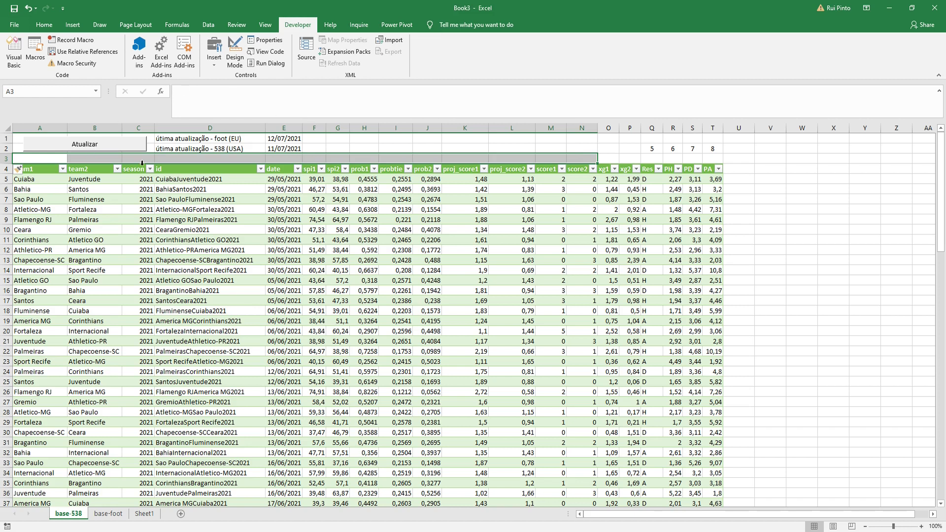
left_click(44, 25)
left_click(269, 60)
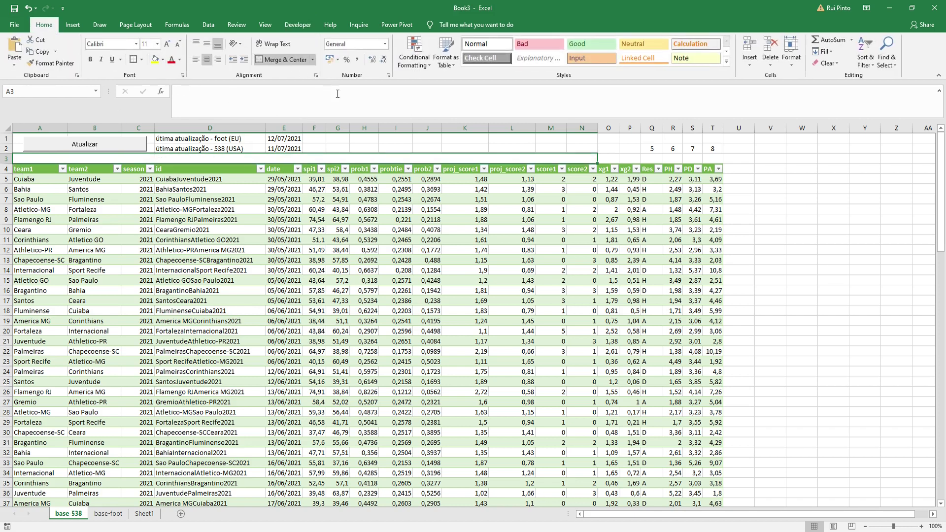
type("D")
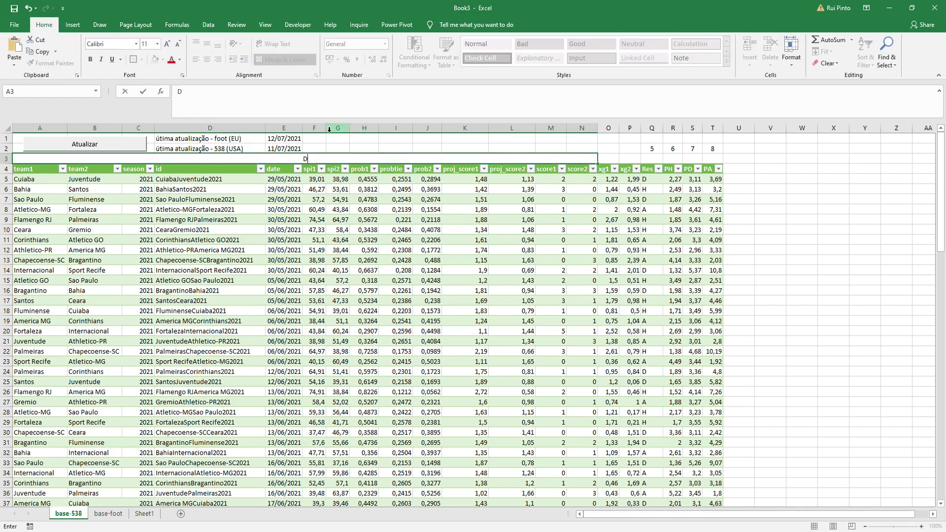
type("ados 538")
key("Return")
- Extend the merged "Dados 538" heading to cover A3:P3
left_click_drag(590, 159, 629, 158)
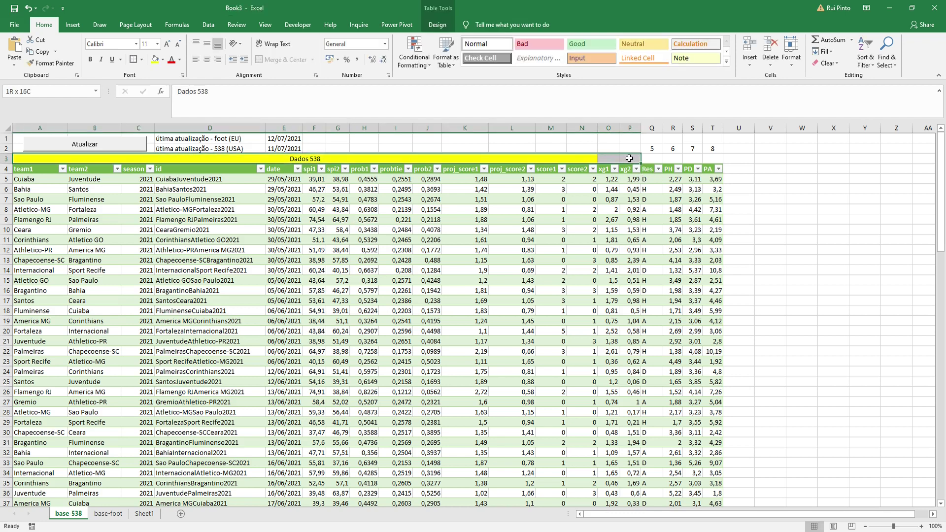
left_click(284, 59)
left_click(284, 60)
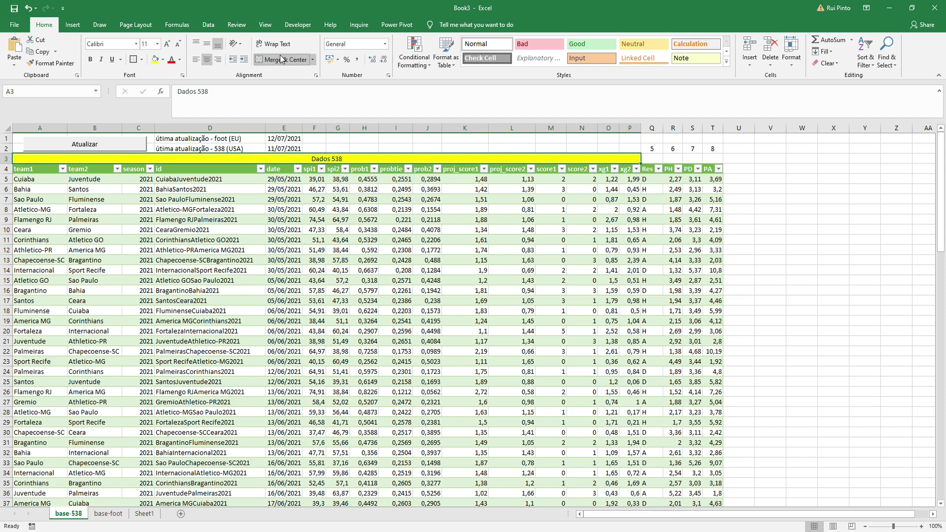
left_click(550, 300)
- Merge and center Q3:T3 and enter the heading "Dados foot"
left_click_drag(659, 159, 712, 158)
left_click(298, 62)
type("Dados foot")
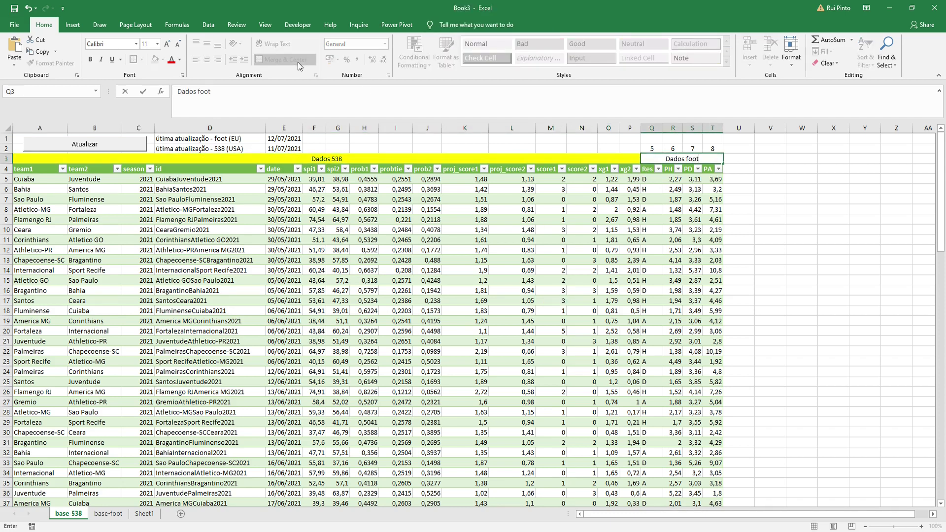
key("Return")
left_click(391, 261)
- Merge and center H2:L2, enter the heading "Previsões 538" and fill it orange
left_click_drag(365, 150, 507, 150)
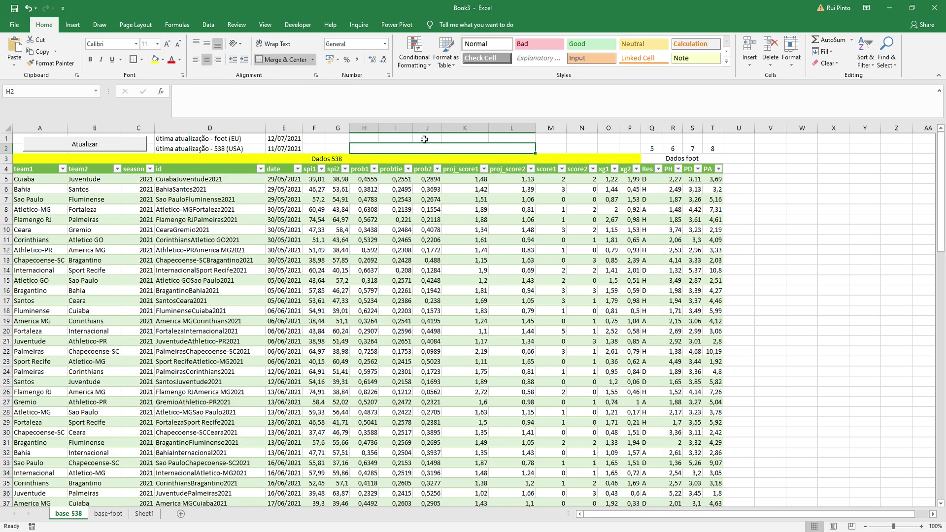
type("Previ")
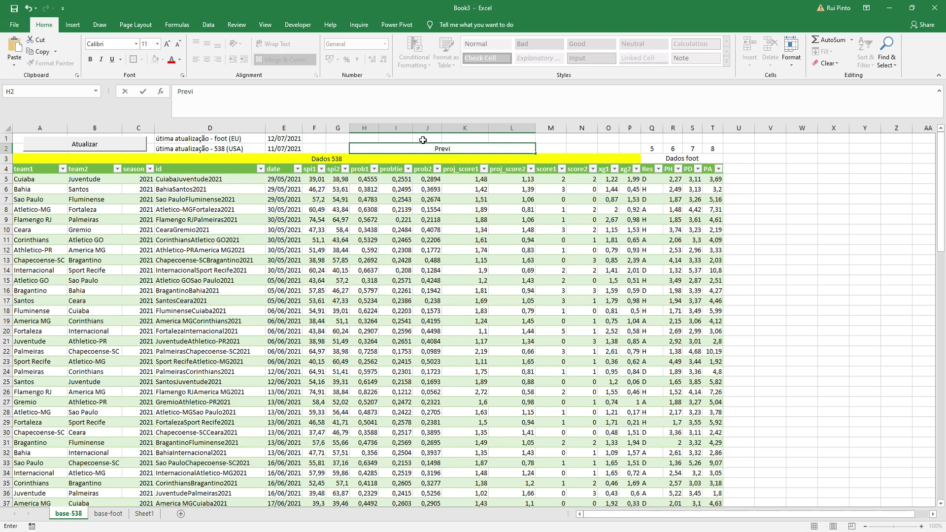
type("sões 538")
key("Return")
left_click(425, 144)
left_click(163, 59)
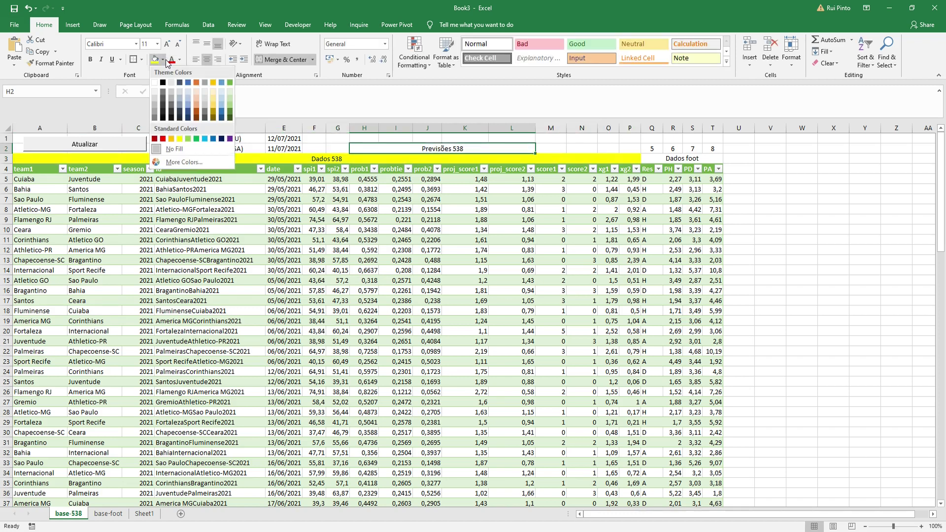
left_click(171, 139)
- Format the prob1, probtie and prob2 columns as percentages with one decimal place
left_click_drag(551, 250, 582, 250)
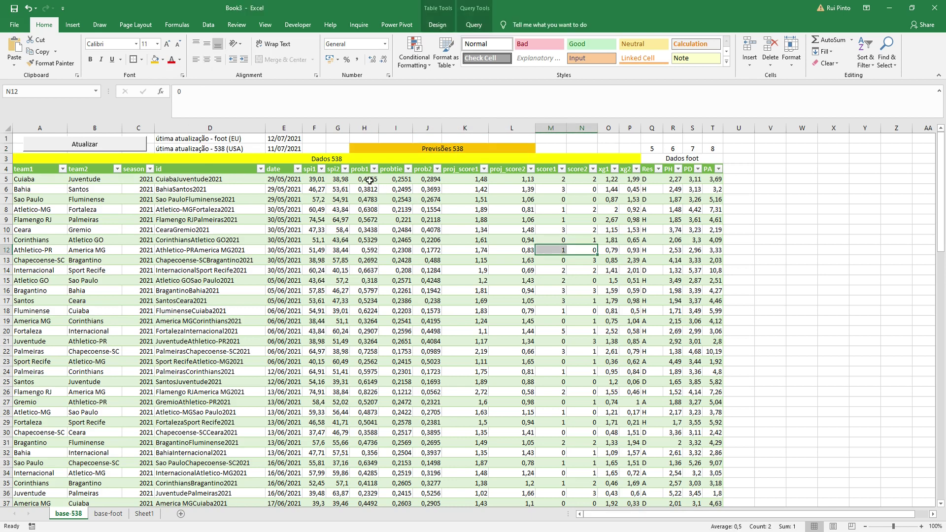
left_click_drag(369, 181, 436, 190)
key("ctrl+shift+Down")
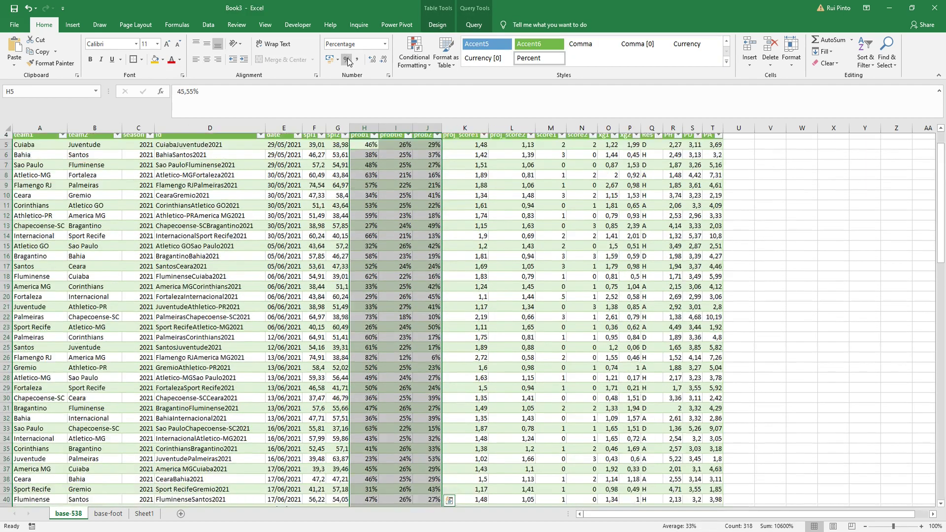
left_click(346, 60)
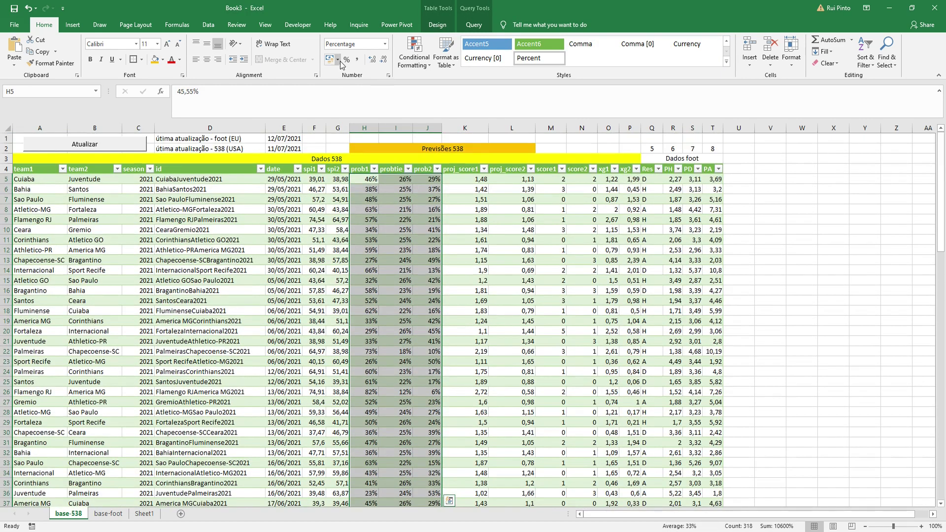
left_click(372, 60)
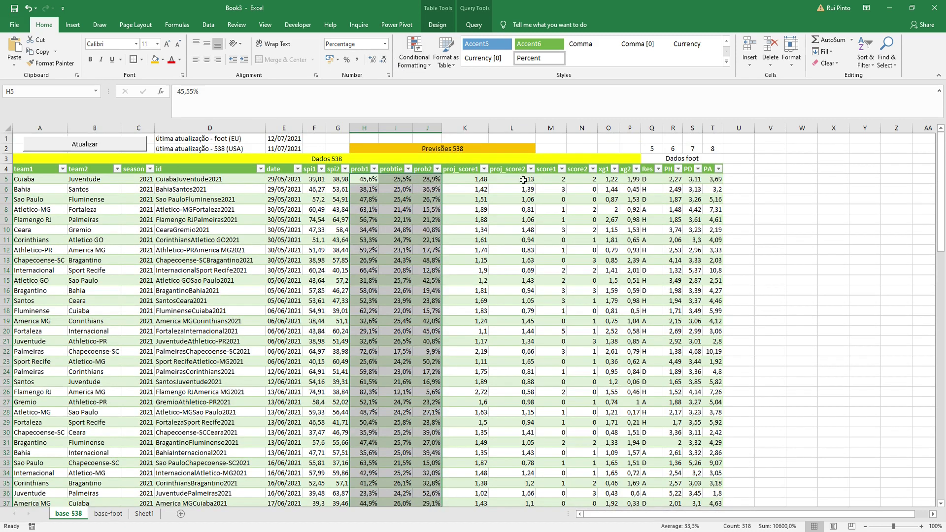
- Merge and center M2:P2, enter the heading "Resultado Real" and fill it light blue
left_click_drag(477, 179, 584, 189)
left_click_drag(549, 149, 626, 149)
left_click(292, 57)
type("Re")
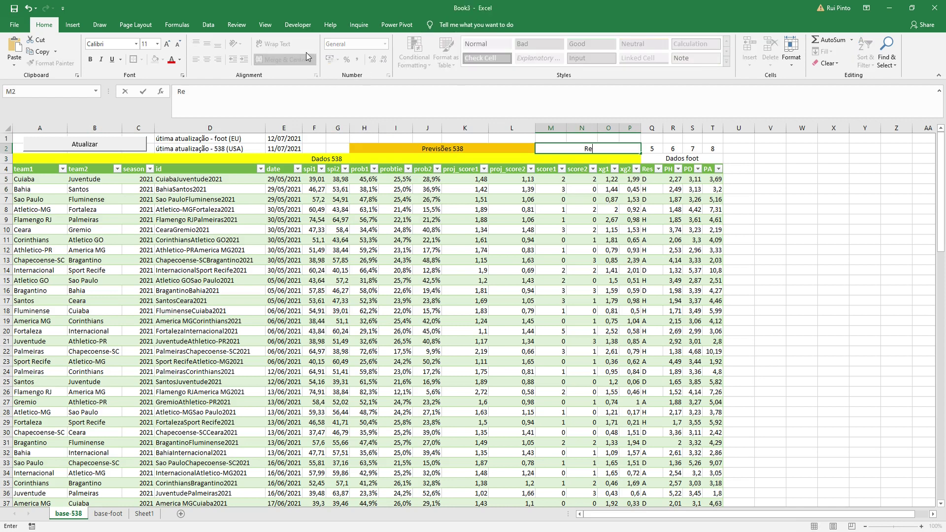
type("sultado Real")
key("Return")
left_click(596, 147)
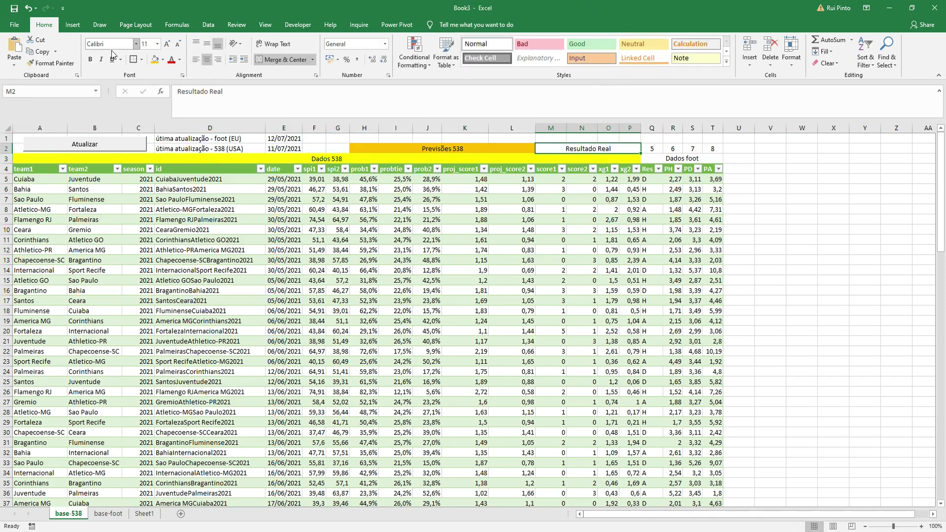
left_click(163, 59)
left_click(205, 138)
- Move the lookup index numbers from Q2:T2 up to Q1:T1 and extend the merged "Resultado Real" heading to M2:Q2
left_click(649, 169)
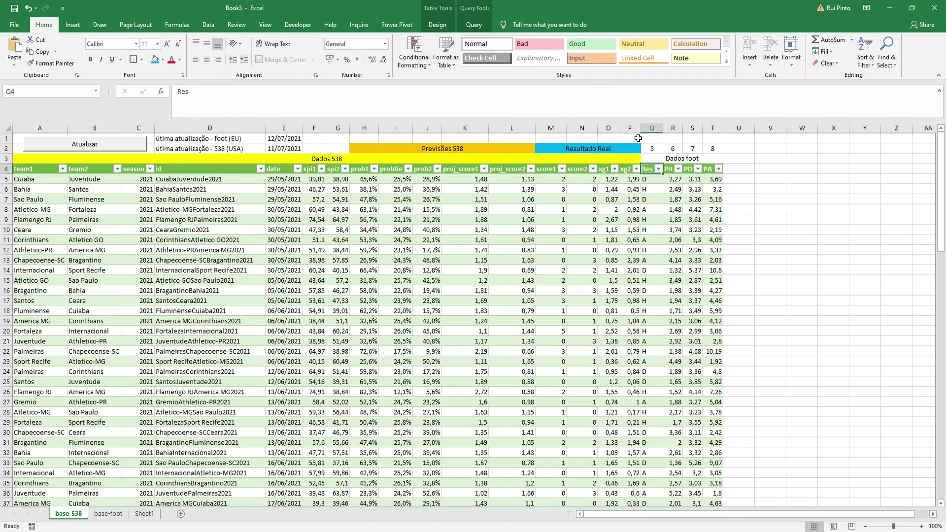
left_click_drag(657, 145, 712, 148)
key("ctrl+c")
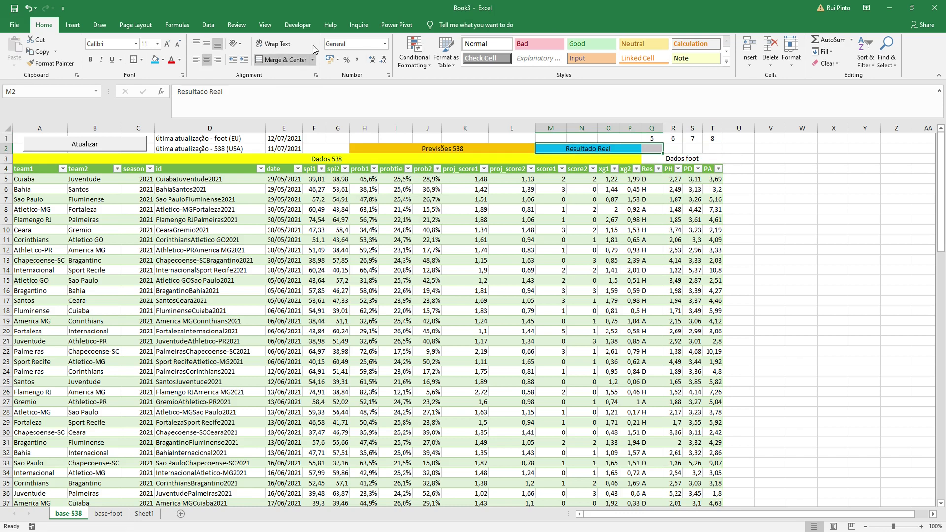
left_click(278, 60)
left_click(277, 60)
- Fill the "Dados foot" heading in Q3:T3 with the standard orange color
left_click(677, 158)
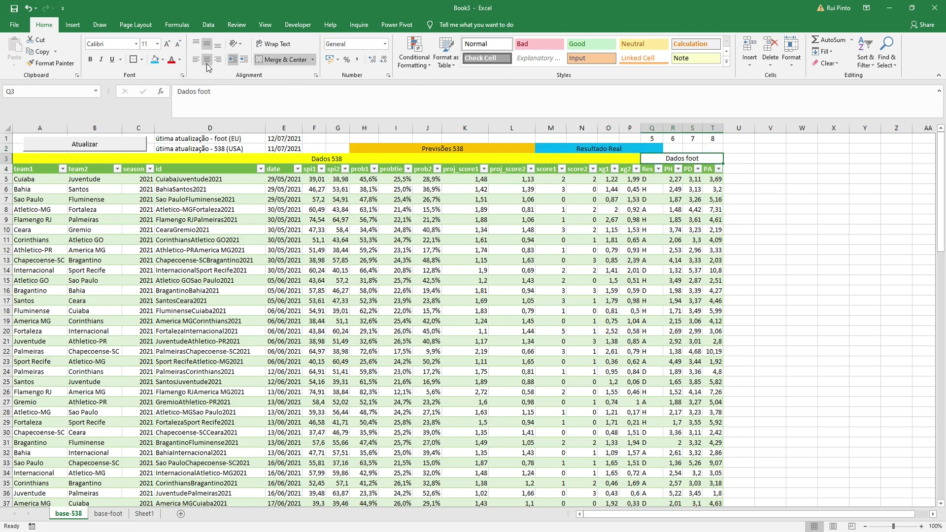
left_click(163, 60)
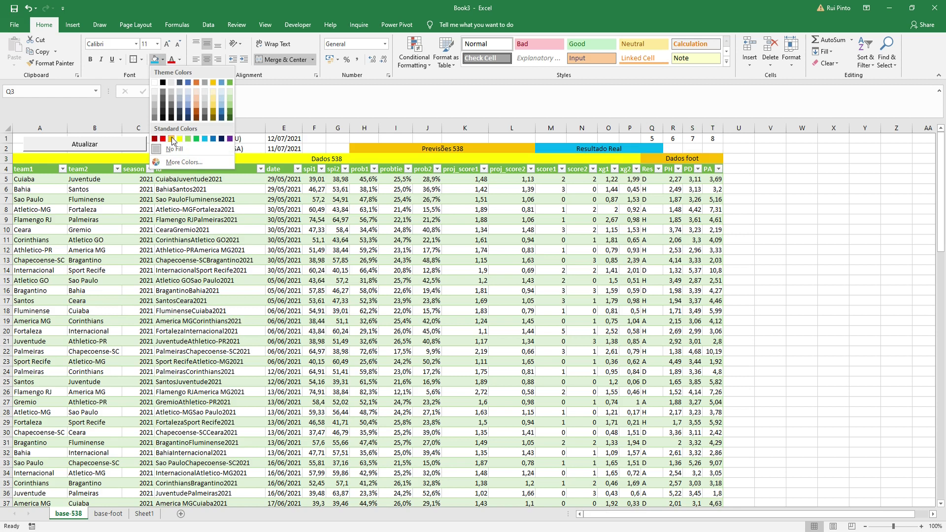
left_click(171, 139)
- Merge and center R2:T2 and enter the heading "Odds"
left_click_drag(674, 148, 712, 148)
left_click(281, 59)
type("Odds")
left_click(833, 239)
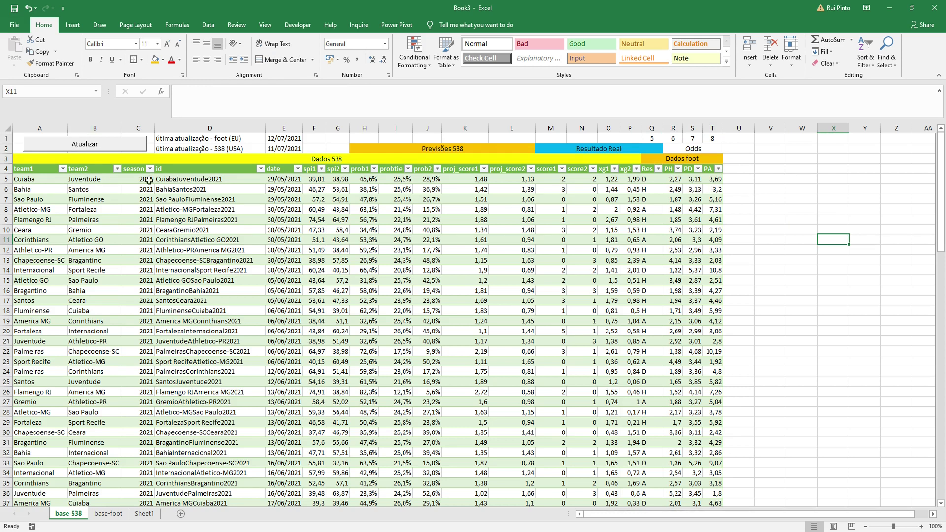
left_click(376, 179)
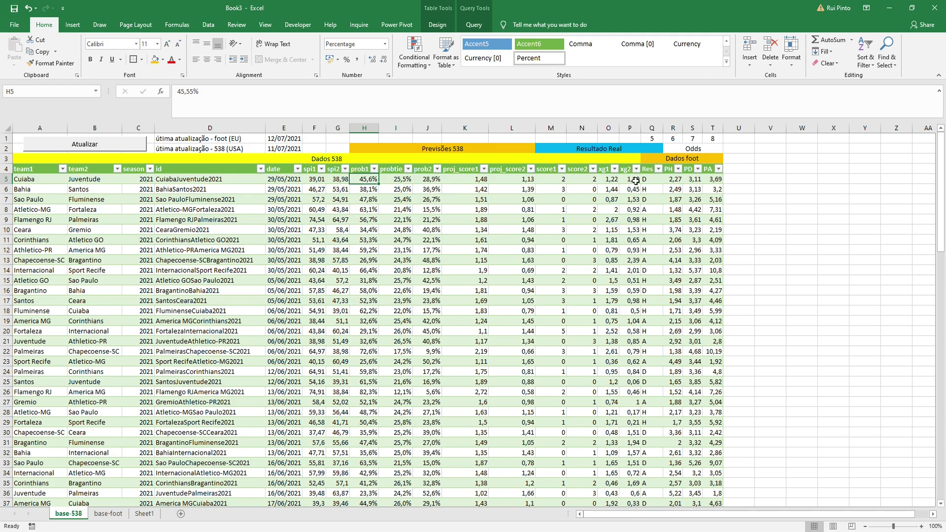
left_click(683, 178)
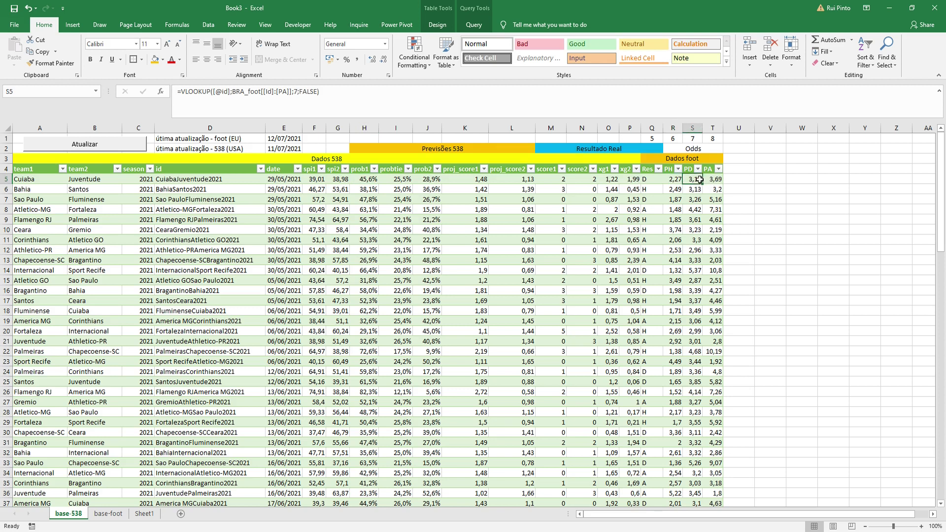
left_click(782, 200)
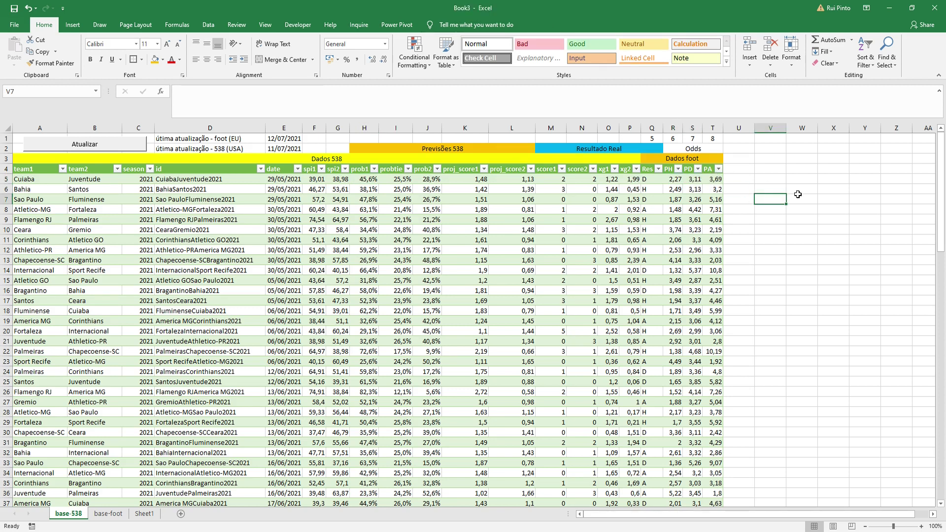
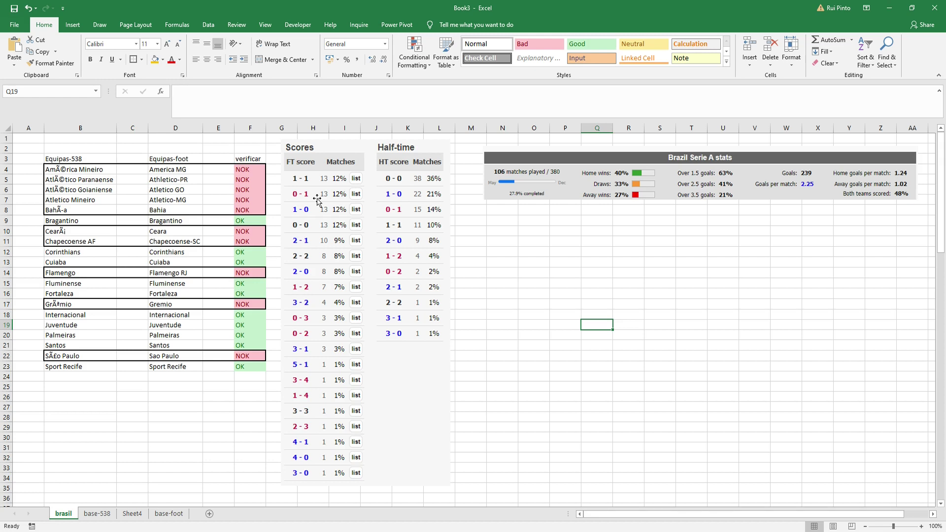
- Switch to the browser and look through the YouTube channel's list of published videos
left_click(627, 326)
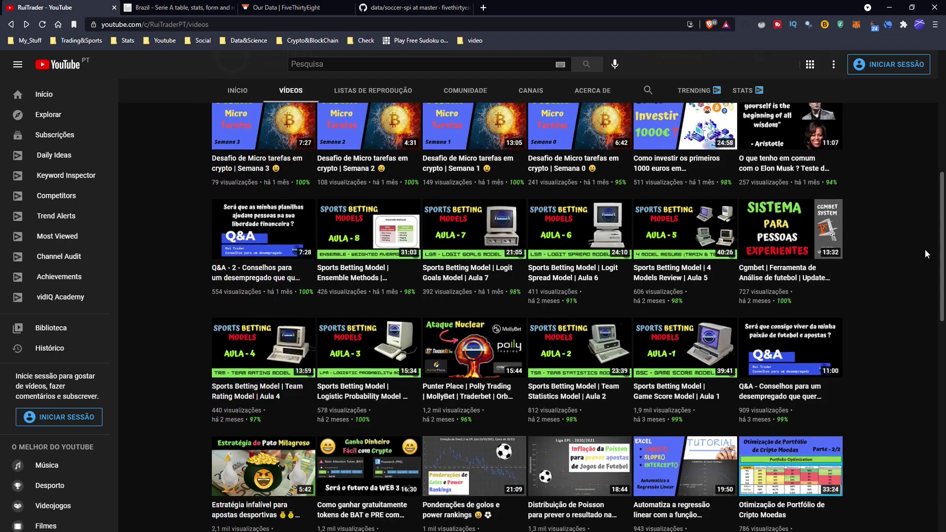
mouse_move(587, 321)
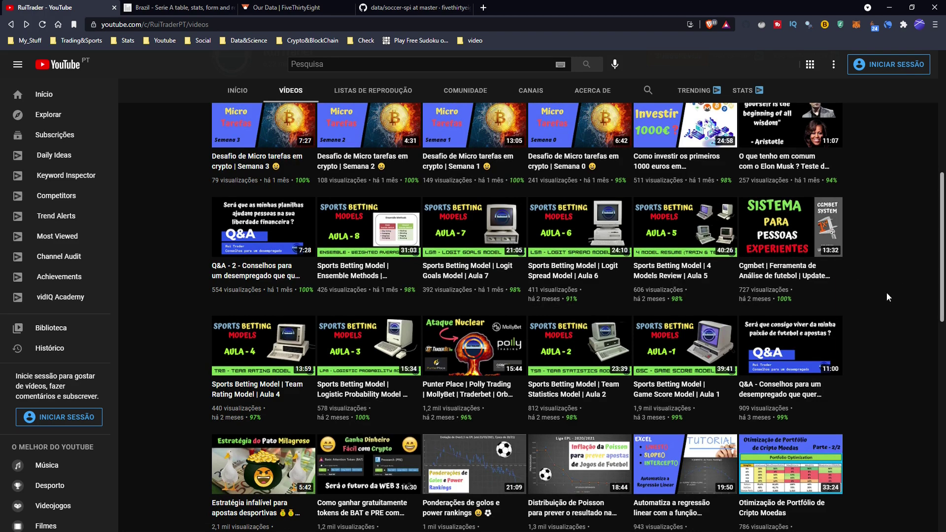
scroll(936, 268, "down", 3)
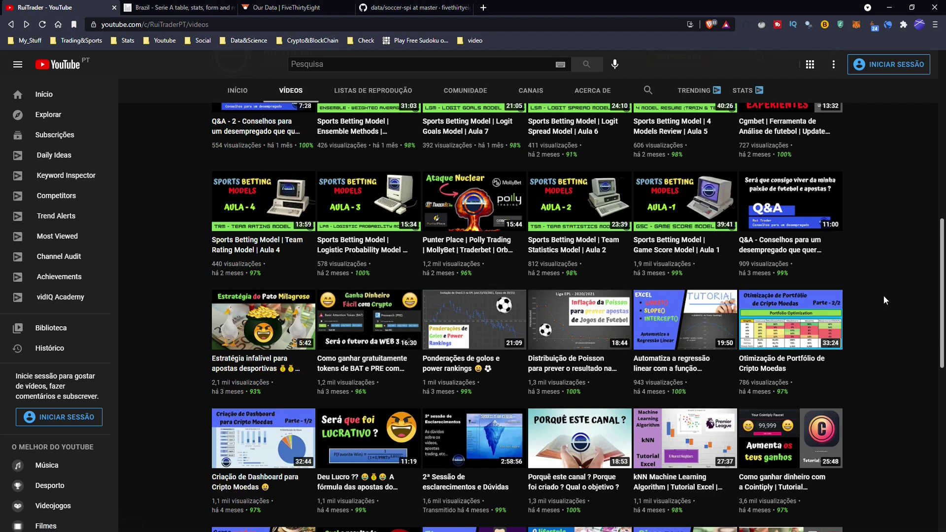
left_click_drag(942, 252, 942, 351)
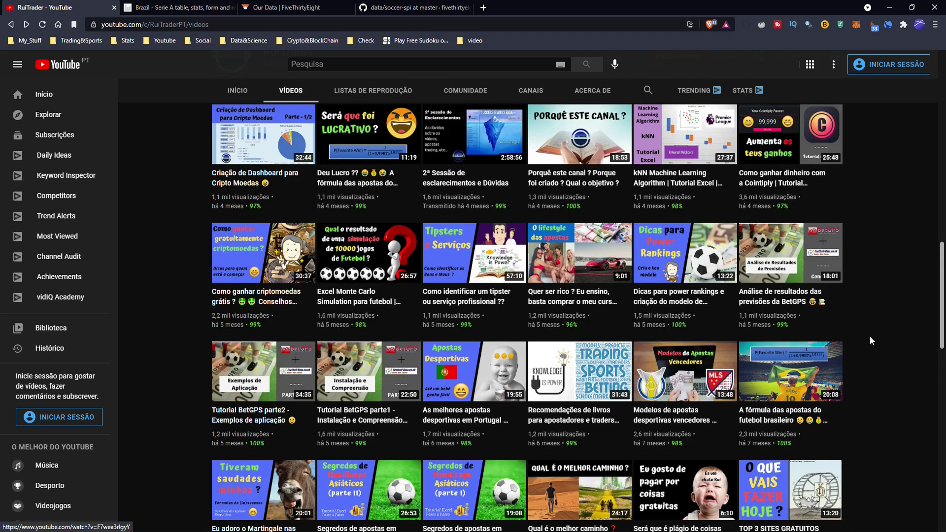
left_click_drag(941, 264, 941, 321)
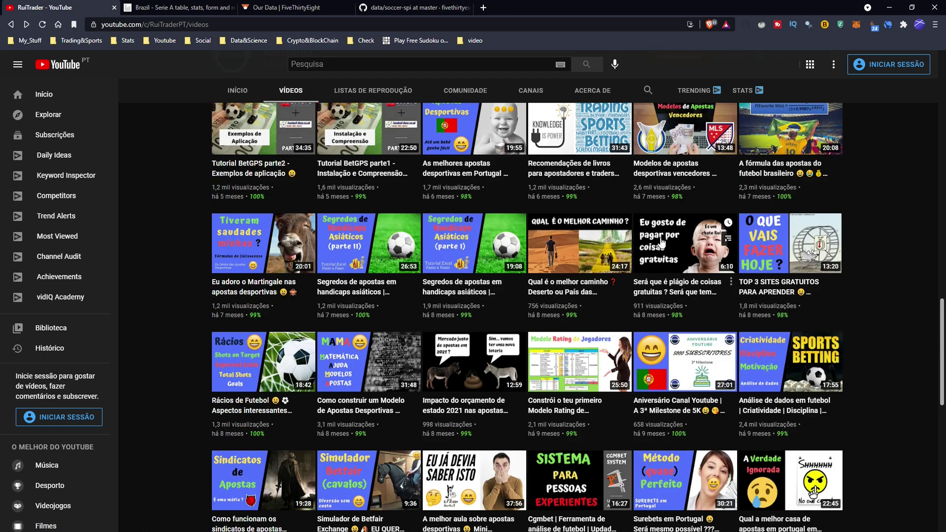
- Switch back to Excel and copy the team1 column entries of base-538 as values to column W starting at W5
key("alt+Tab")
left_click(770, 178)
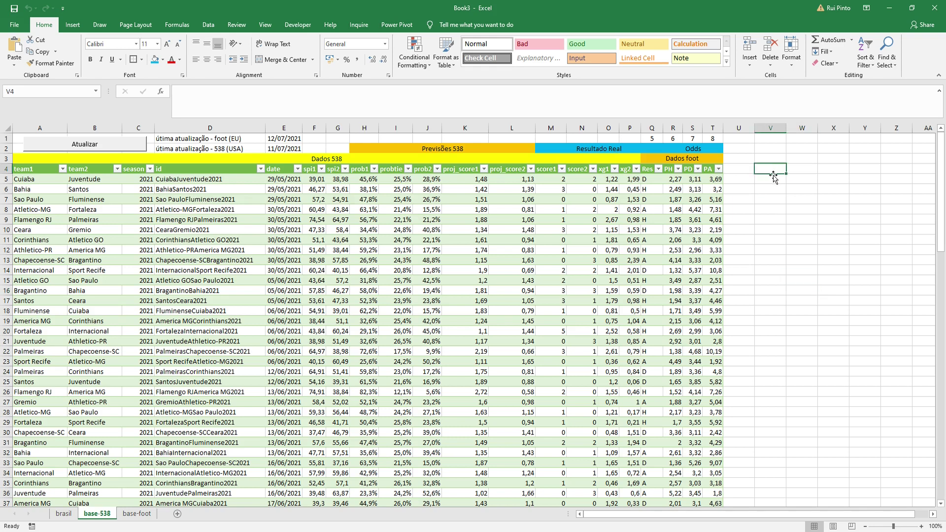
left_click(38, 179)
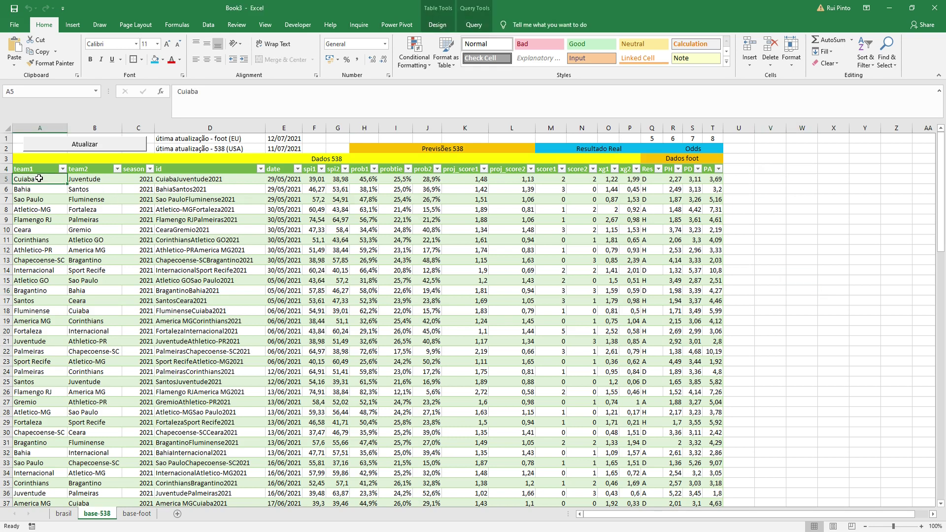
key("ctrl+shift+Down")
key("ctrl+c")
left_click_drag(941, 438, 941, 192)
left_click(792, 182)
right_click(792, 181)
left_click(828, 221)
- Remove the duplicate team names from the pasted list in column W
left_click(208, 25)
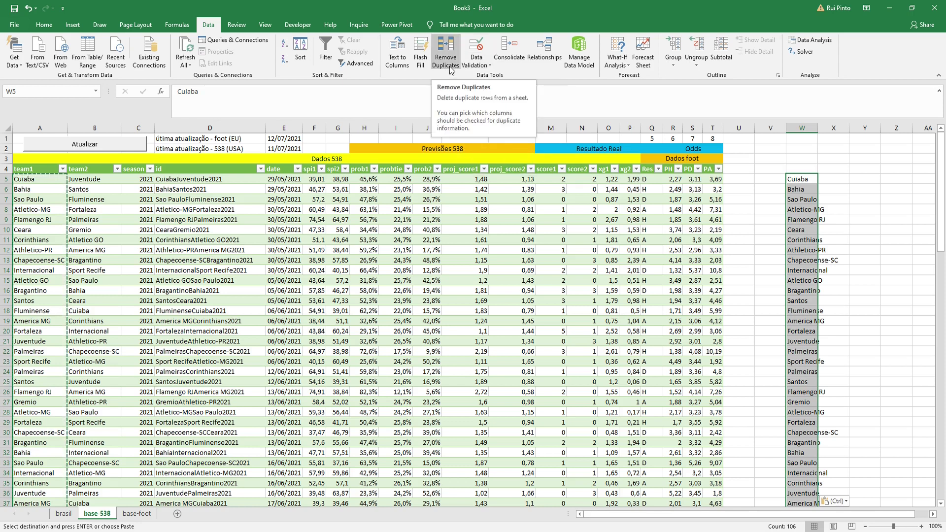
left_click(450, 70)
left_click(295, 395)
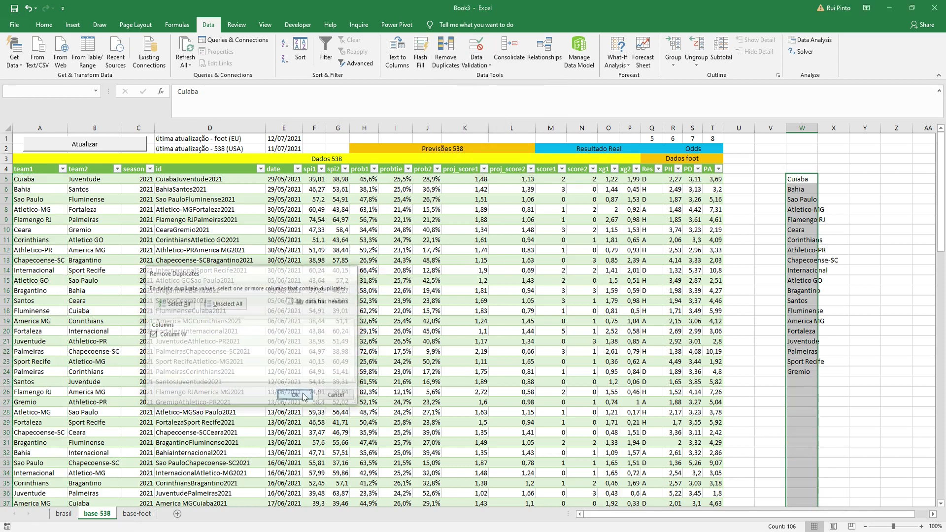
left_click(477, 299)
left_click_drag(896, 281, 864, 270)
- Enter the header "Home" in W4 above the team list and add a filter to it
left_click(809, 170)
type("Home")
key("Return")
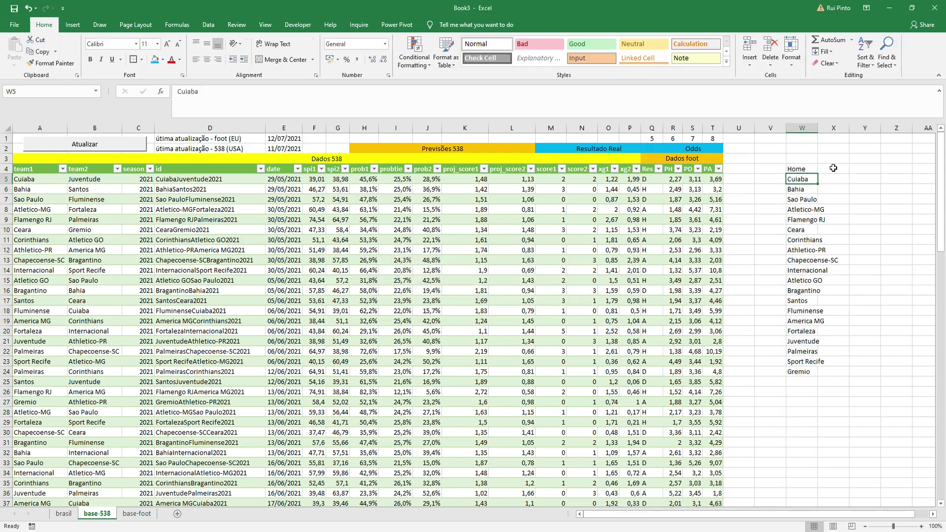
left_click(807, 170)
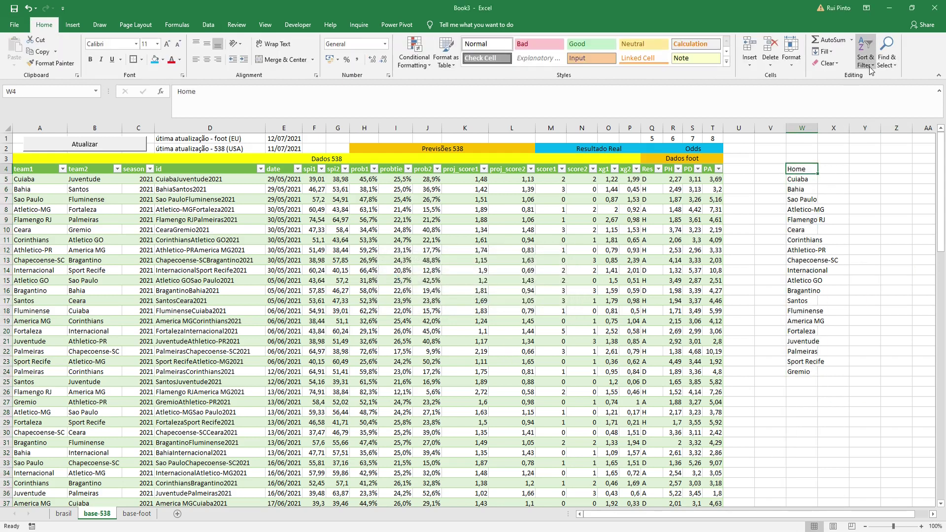
left_click(869, 67)
left_click(912, 110)
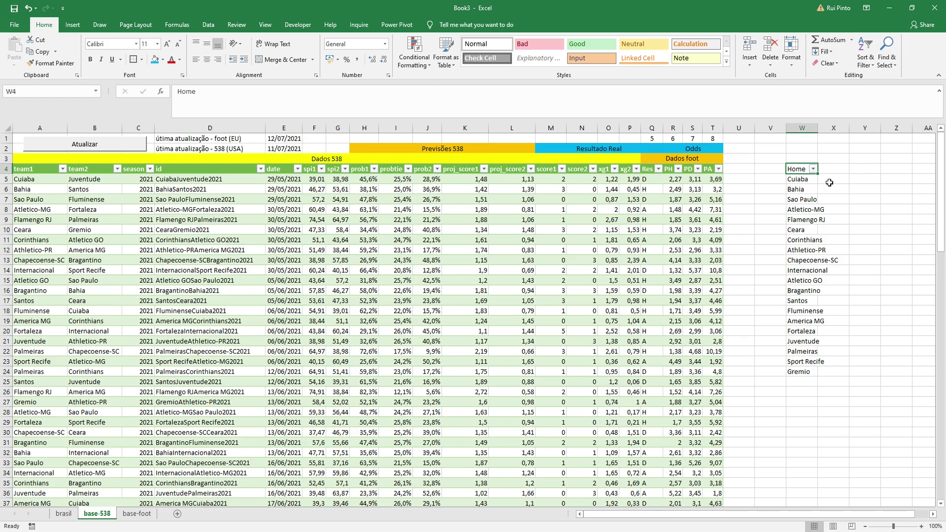
- Sort the team list in column W from A to Z and widen the column to fit the names
left_click(813, 169)
left_click(792, 179)
left_click(865, 219)
left_click_drag(818, 128, 841, 129)
- Enter the headers "Home" in X4 and "Away" in Y4, and rename the W4 header "Equipas"
left_click(856, 169)
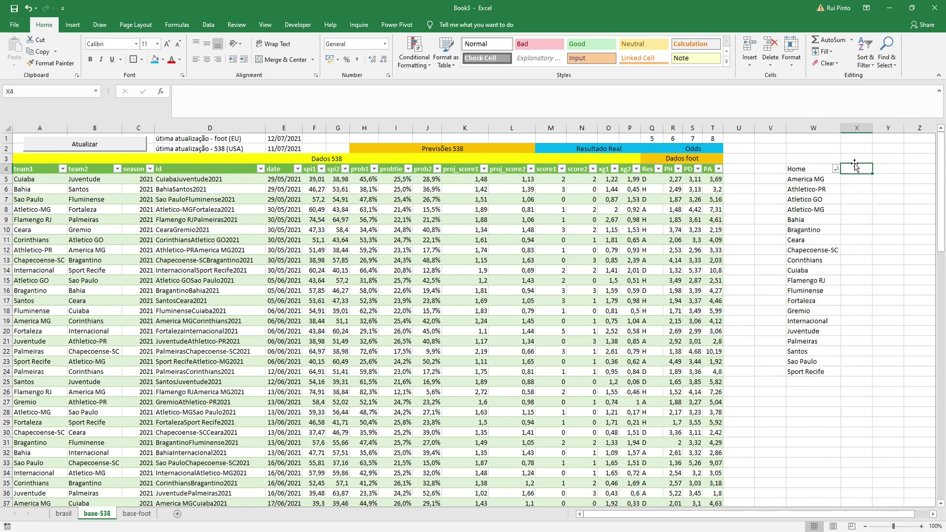
type("A")
key("BackSpace")
key("BackSpace")
type("Home")
key("Tab")
type("Away")
key("Return")
key("Up")
key("Left")
type("Equipas")
key("Return")
- Enter =AVERAGEIF(spi_matches[team1];W5;spi_matches[score1]) in X5 to average the first team's home goals
left_click(850, 166)
key("Return")
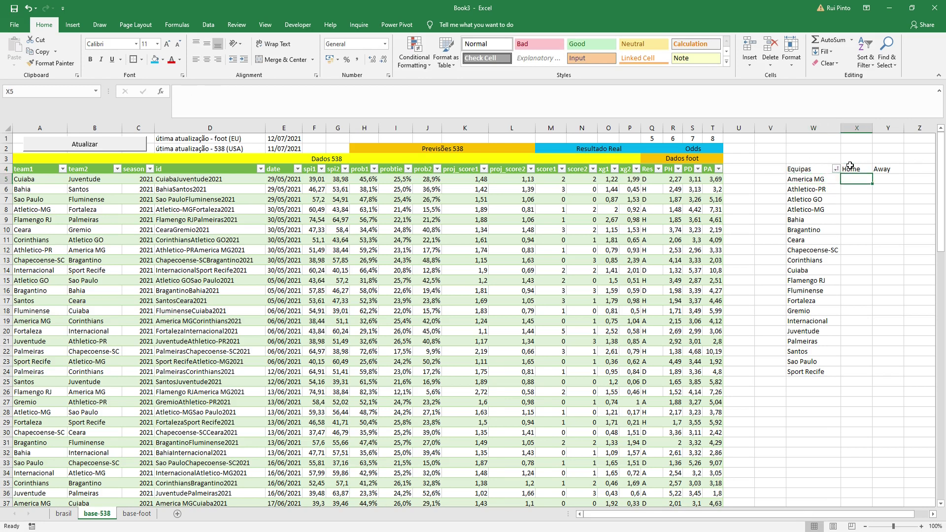
type("=aver")
double_click(876, 191)
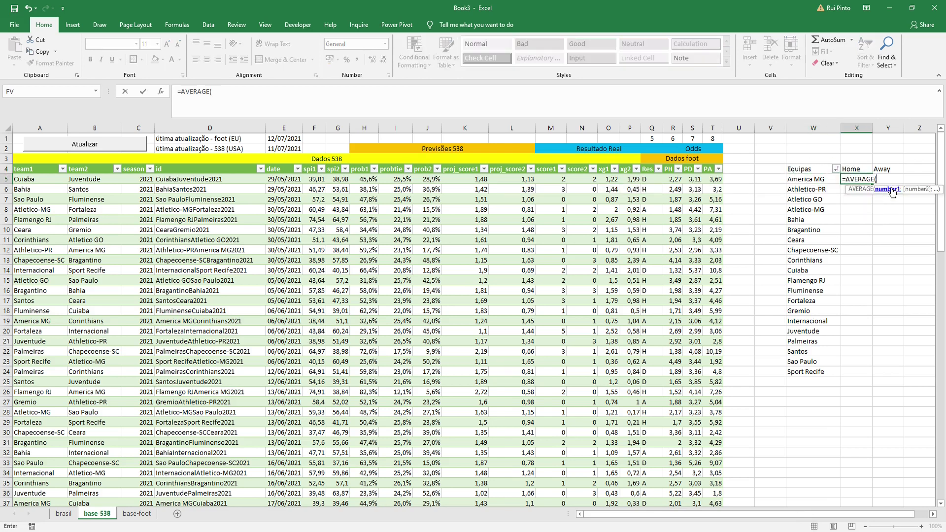
left_click(219, 92)
key("BackSpace")
type("if")
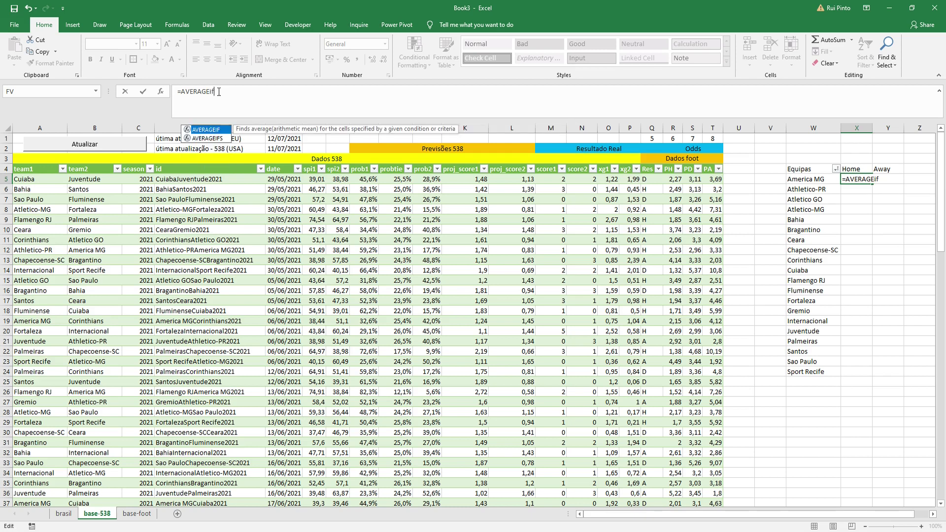
key("Tab")
left_click(31, 180)
key("ctrl+shift+Down")
type(";")
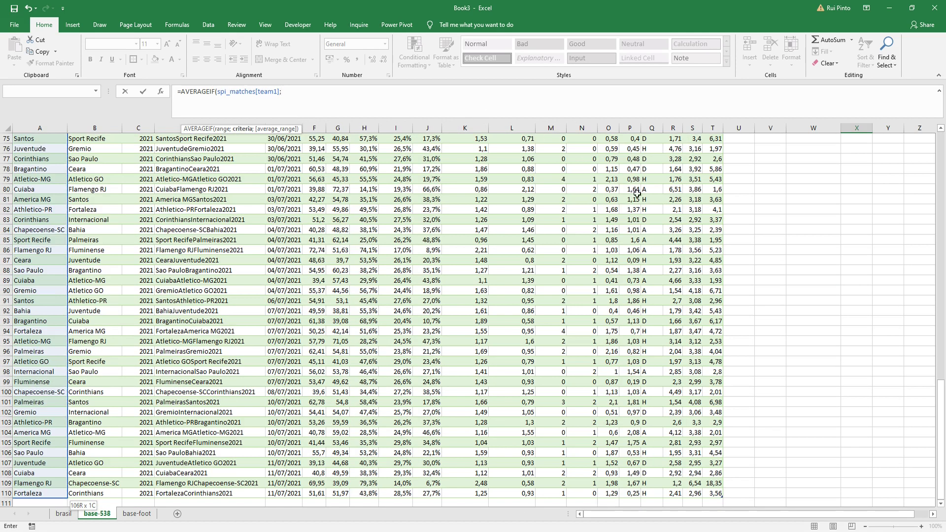
left_click_drag(941, 387, 896, 112)
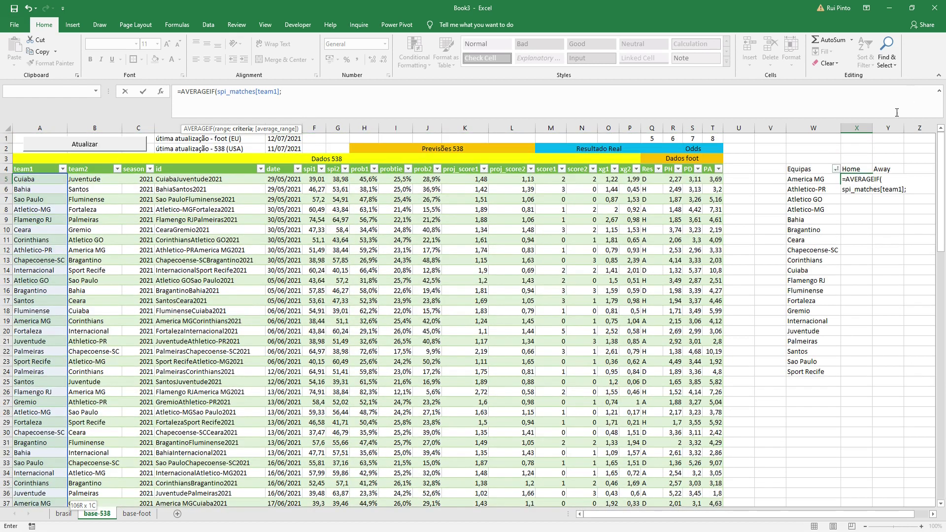
left_click(818, 176)
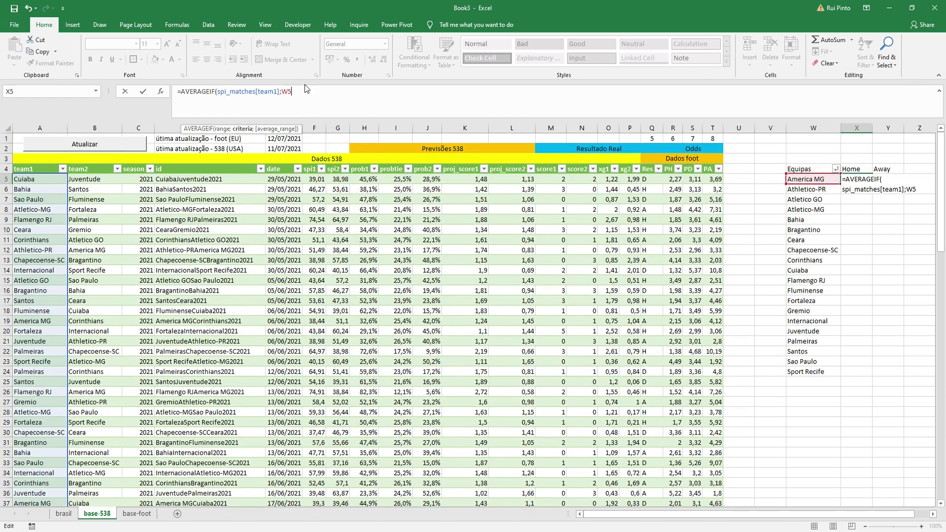
type(";")
left_click(560, 179)
key("ctrl+shift+Down")
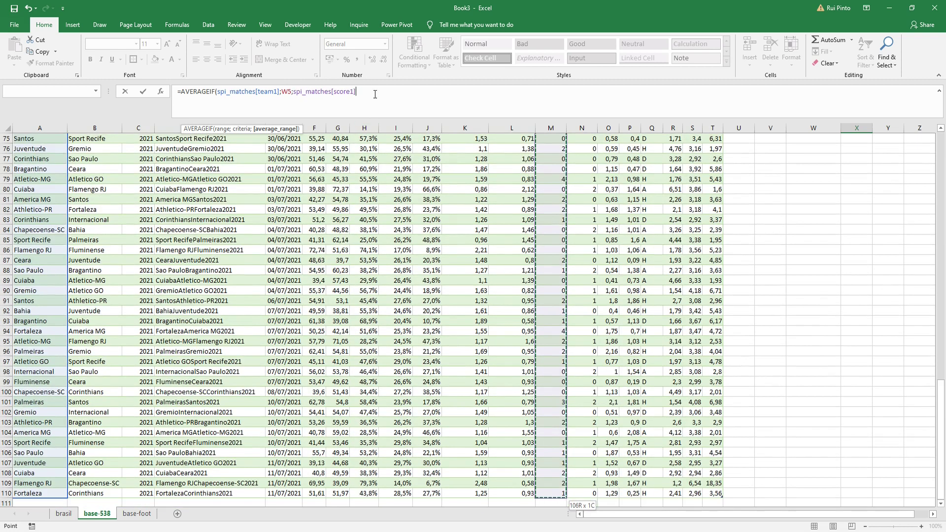
type(")")
key("Return")
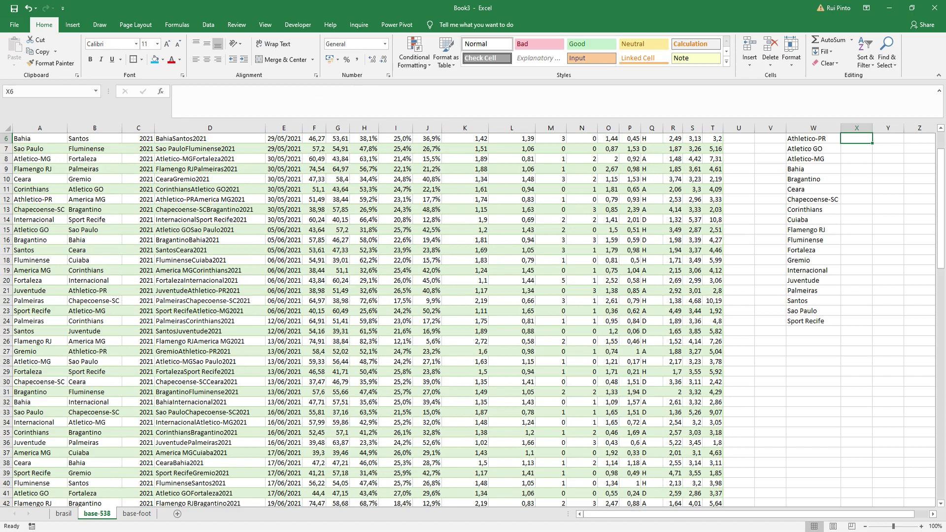
- Format the average in X5 with two decimals and center it
key("Up")
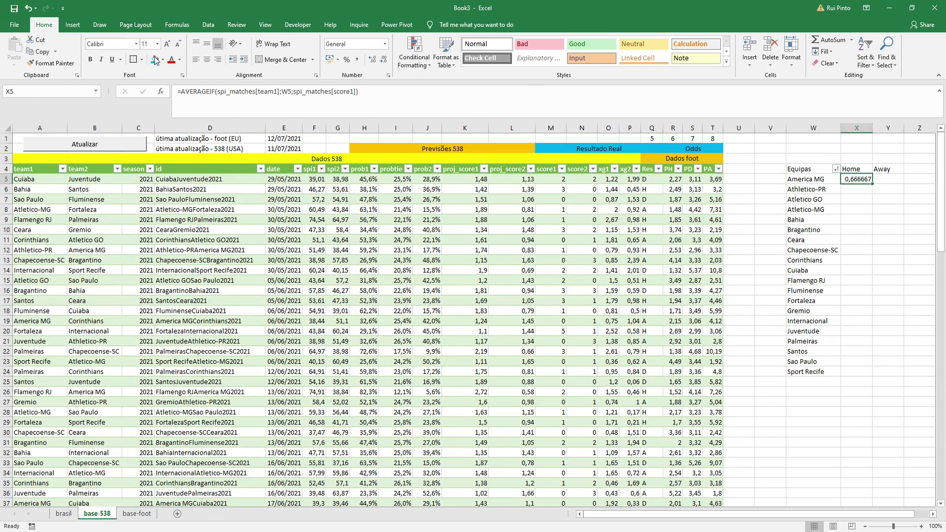
left_click(382, 61)
left_click(382, 61)
left_click(382, 61)
left_click(381, 61)
left_click(207, 60)
- Filter team1 to America MG and select its score1 values to check their average
left_click(93, 219)
left_click(63, 169)
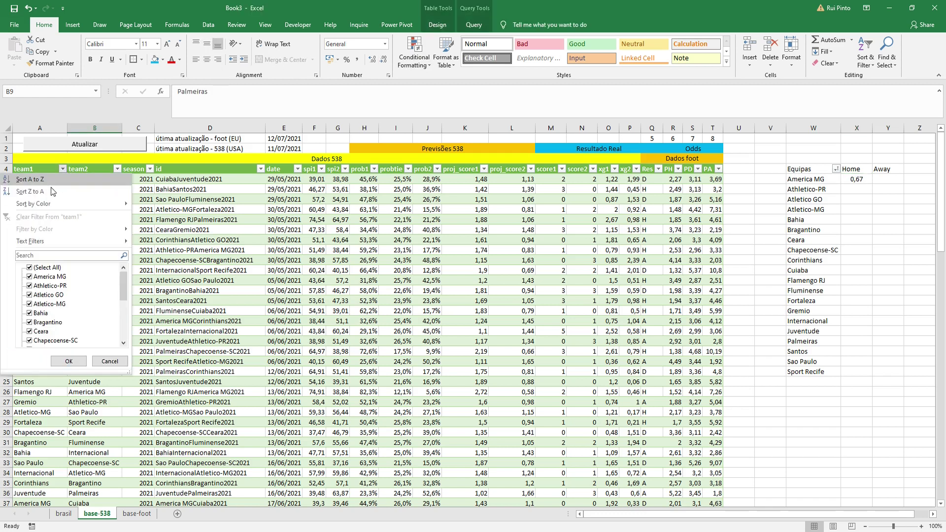
left_click(60, 268)
left_click(60, 277)
left_click(68, 361)
left_click(138, 270)
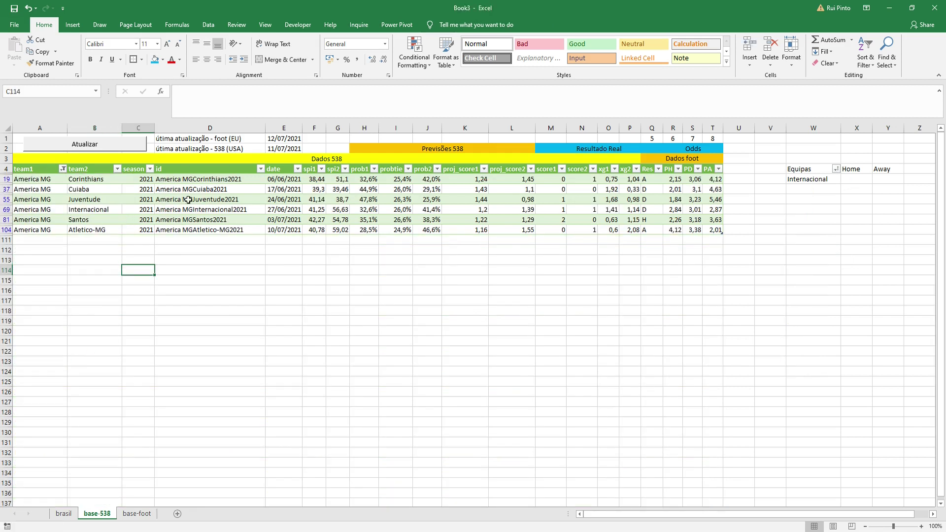
left_click_drag(562, 179, 562, 230)
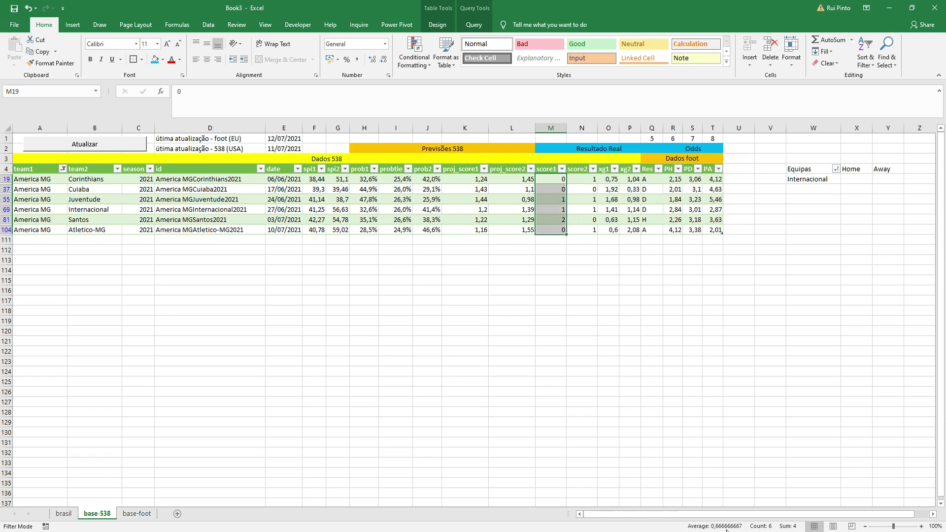
- Reset the team1 filter to show all teams
left_click(62, 161)
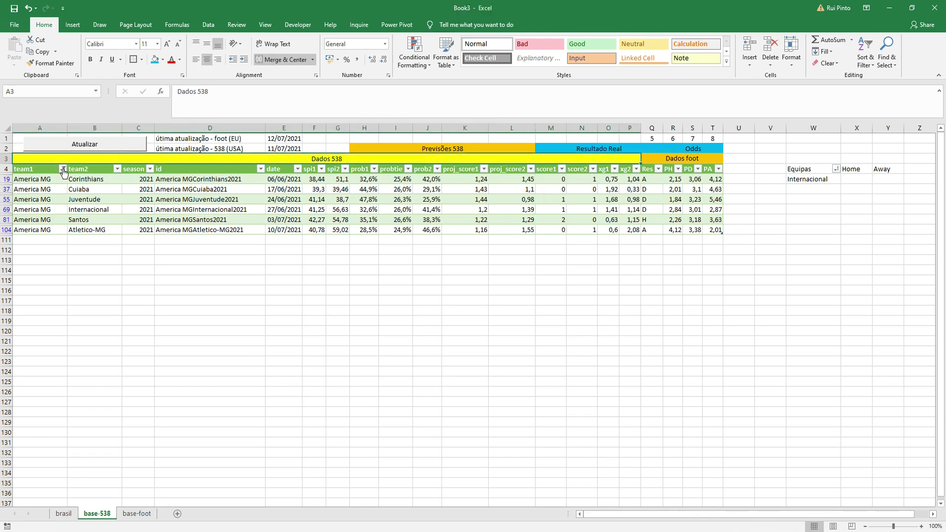
left_click(63, 169)
left_click(30, 267)
left_click(70, 361)
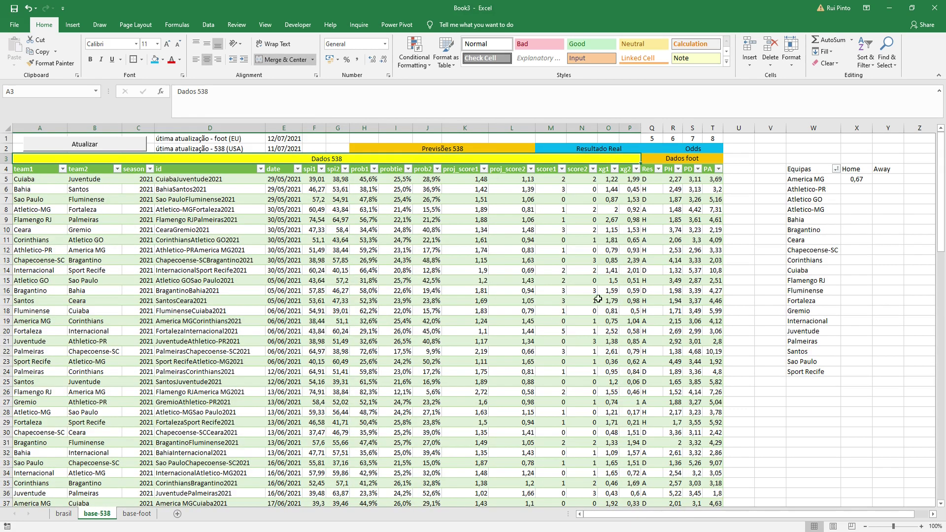
- Fill the average formula from X5 down to X24 for all teams in the list
left_click(866, 229)
left_click(868, 183)
double_click(872, 184)
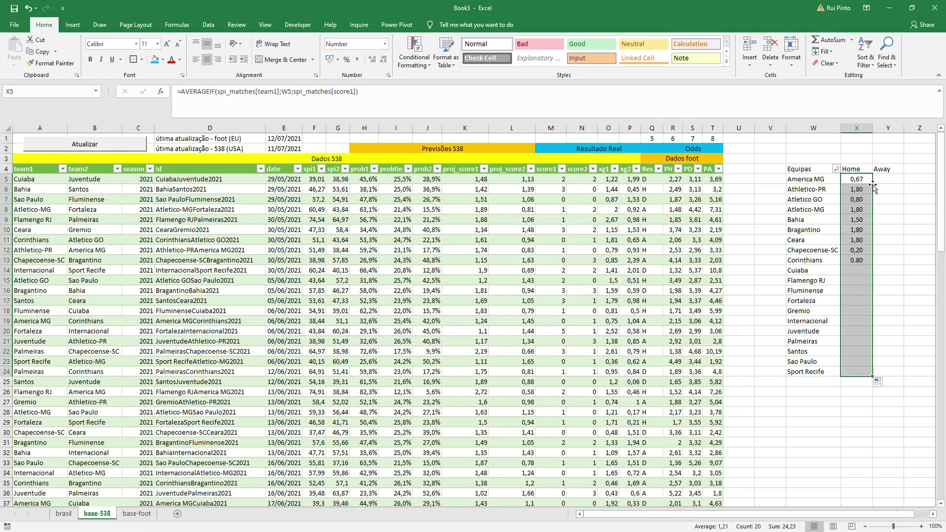
- Move the "Home" heading up to X3 and the "Away" heading to Z3
left_click(855, 167)
key("ctrl+x")
key("Up")
key("ctrl+v")
left_click(892, 169)
left_click_drag(903, 179, 933, 168)
- Delete the empty column V between the match table and the team list
scroll(746, 517, "right", 1)
scroll(756, 517, "right", 1)
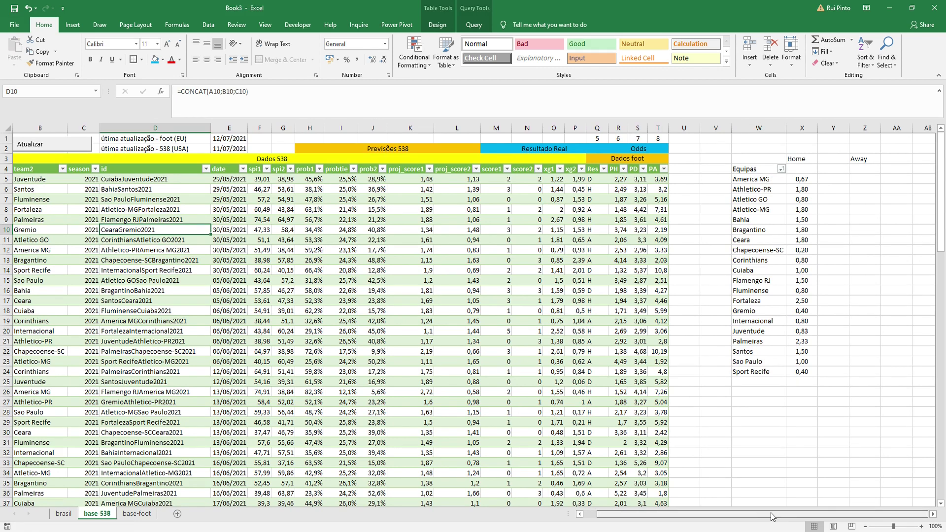
left_click(833, 331)
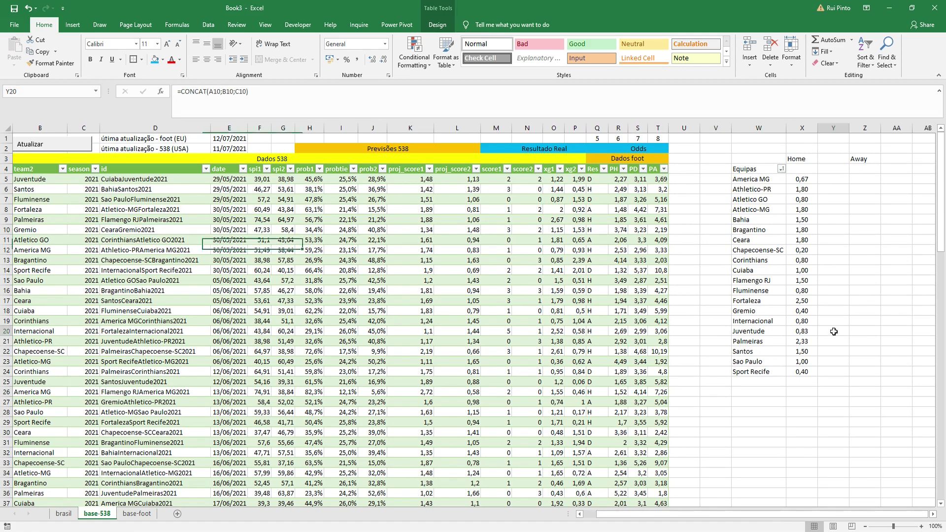
right_click(716, 128)
left_click(734, 203)
left_click(865, 249)
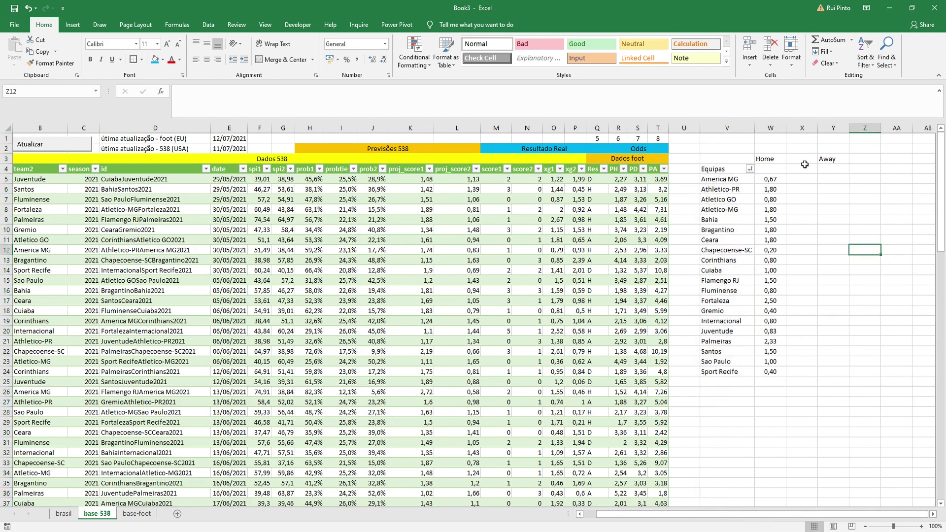
- Enter the subheaders "real" in W4 and "xG" in X4 under the Home heading
left_click(781, 166)
type("real")
key("Tab")
type("xG")
key("Return")
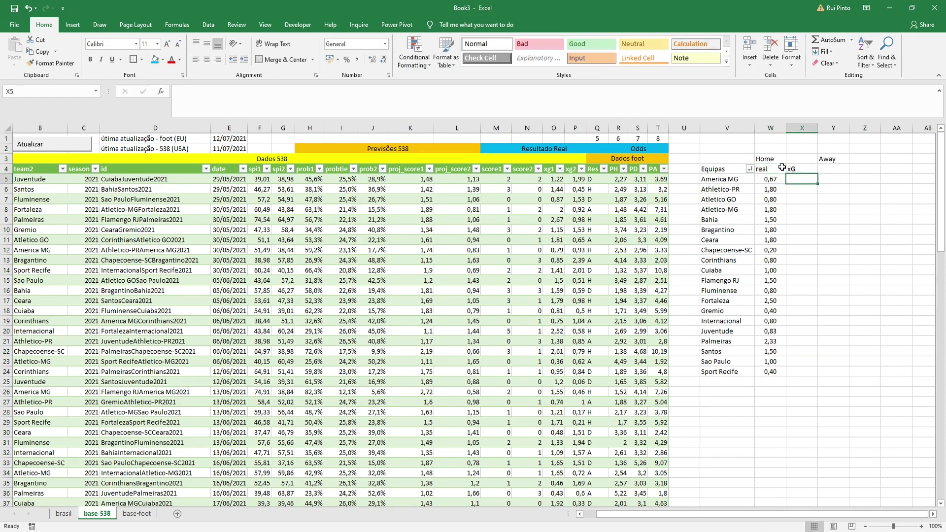
- Copy the AVERAGEIF formula from W5 into X5 and set its range to the team1 column, spi_matches[team1]
double_click(778, 182)
key("Escape")
left_click_drag(786, 184, 813, 183)
double_click(802, 180)
left_click_drag(779, 513, 658, 511)
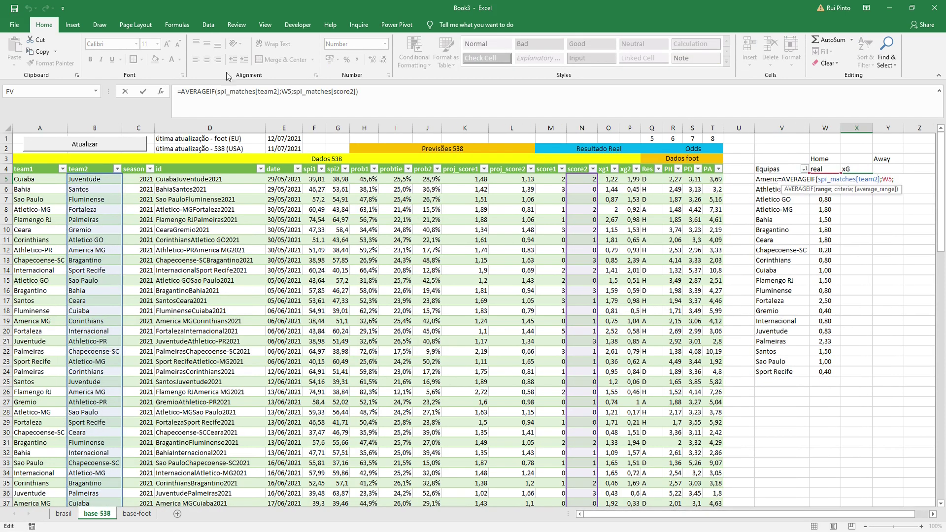
left_click_drag(279, 91, 214, 91)
key("BackSpace")
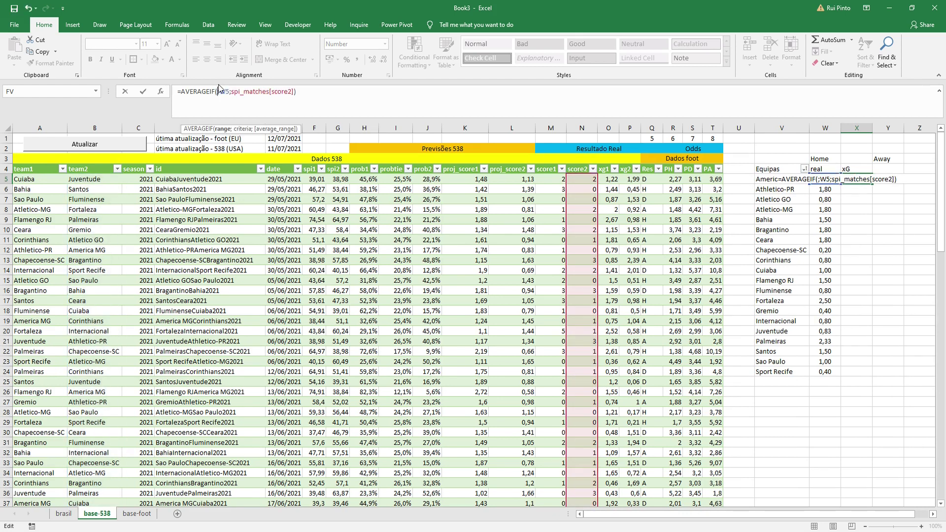
left_click(59, 181)
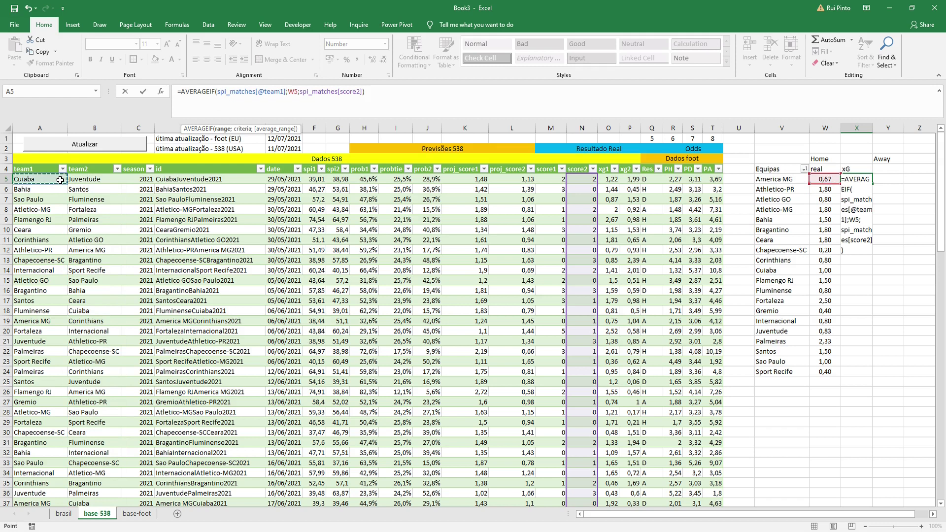
key("ctrl+shift+Down")
- Set the average range of the AVERAGEIF formula in X5 to the xg1 column, spi_matches[xg1]
left_click_drag(357, 92, 294, 87)
key("BackSpace")
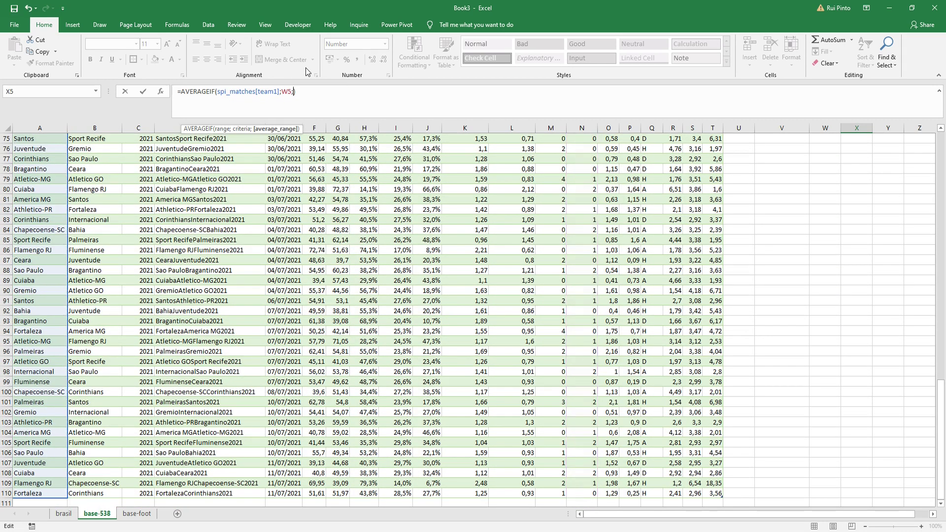
left_click_drag(938, 392, 938, 143)
left_click(609, 182)
key("Return")
scroll(700, 183, "down", 2)
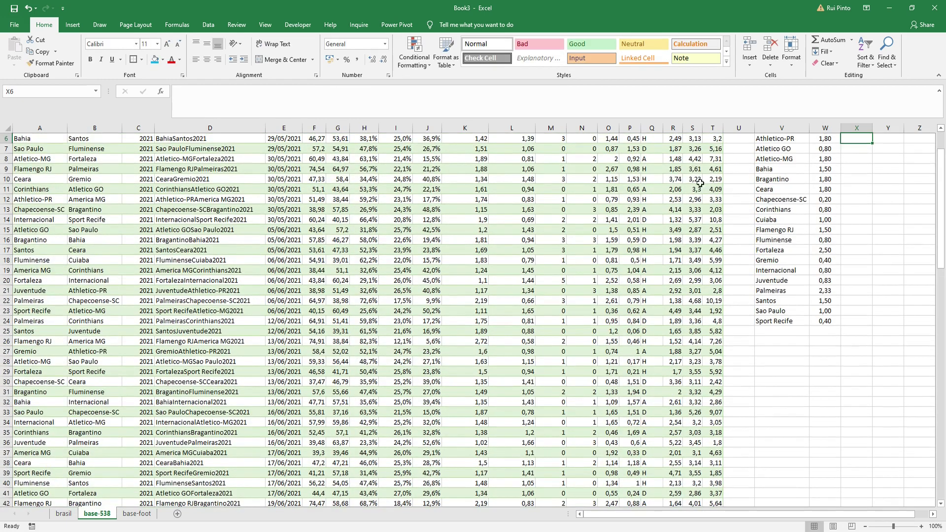
left_click_drag(943, 185, 943, 169)
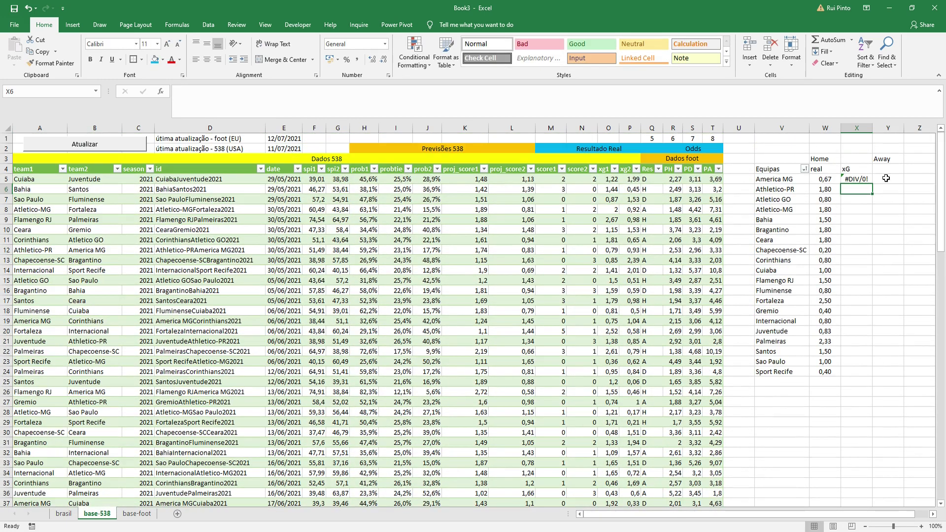
- Change the criteria of the AVERAGEIF formula in X5 to the team name in V5
double_click(848, 178)
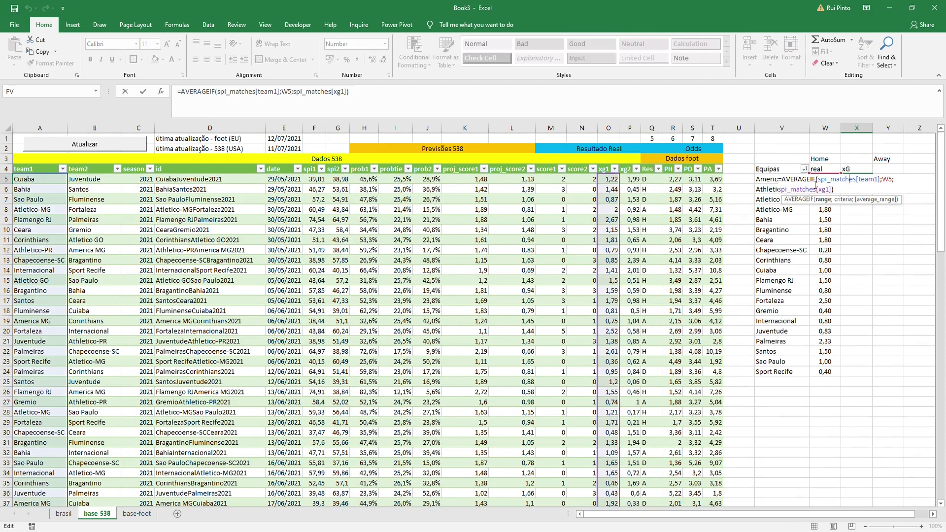
left_click(785, 181)
double_click(841, 179)
left_click(287, 93)
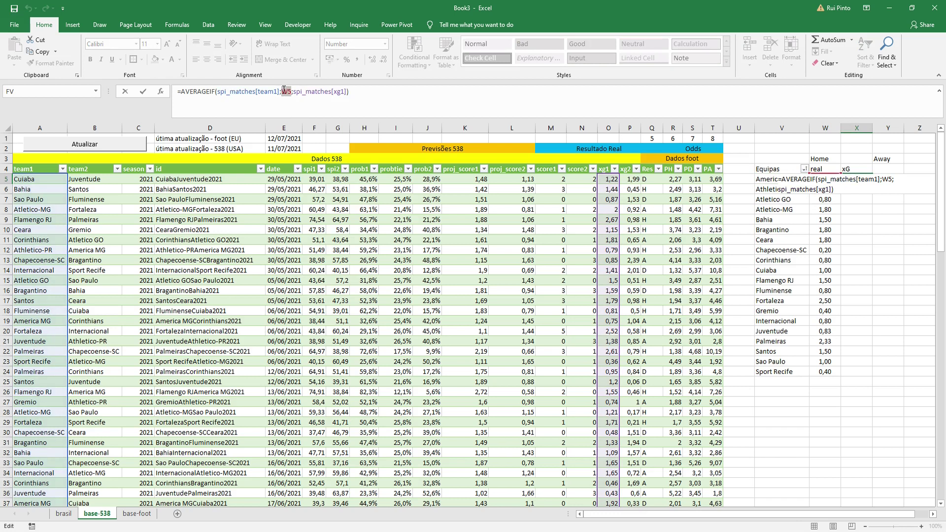
left_click(783, 181)
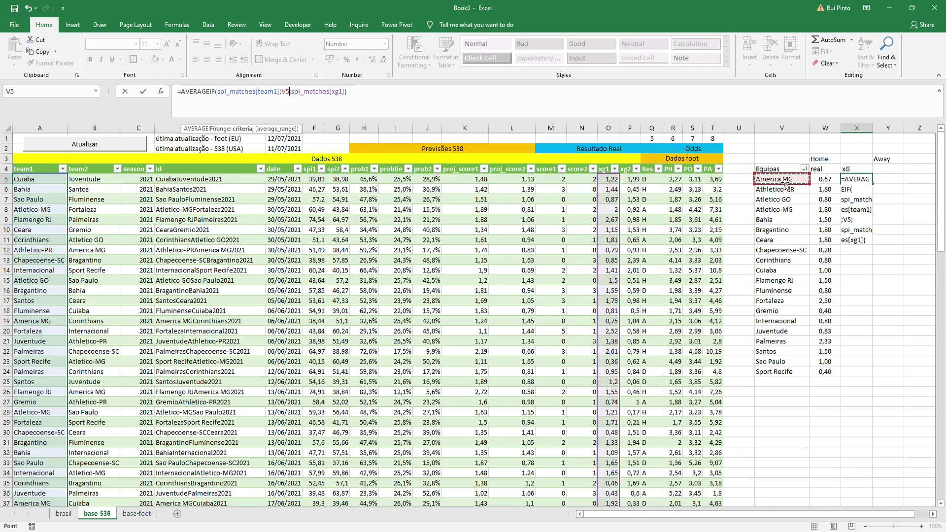
key("Return")
- Fill the home xG average formula from X5 down to X24 for all teams
left_click(857, 179)
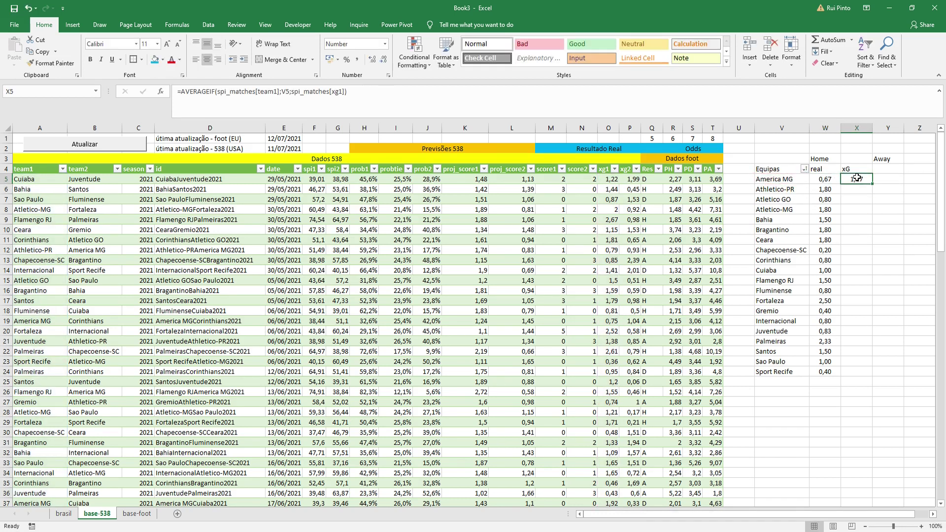
double_click(872, 183)
left_click(828, 181)
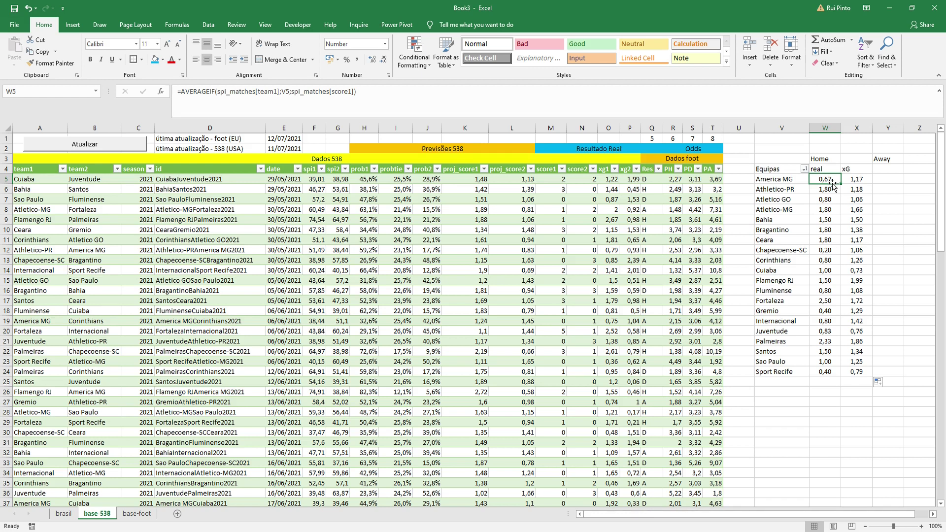
left_click(850, 179)
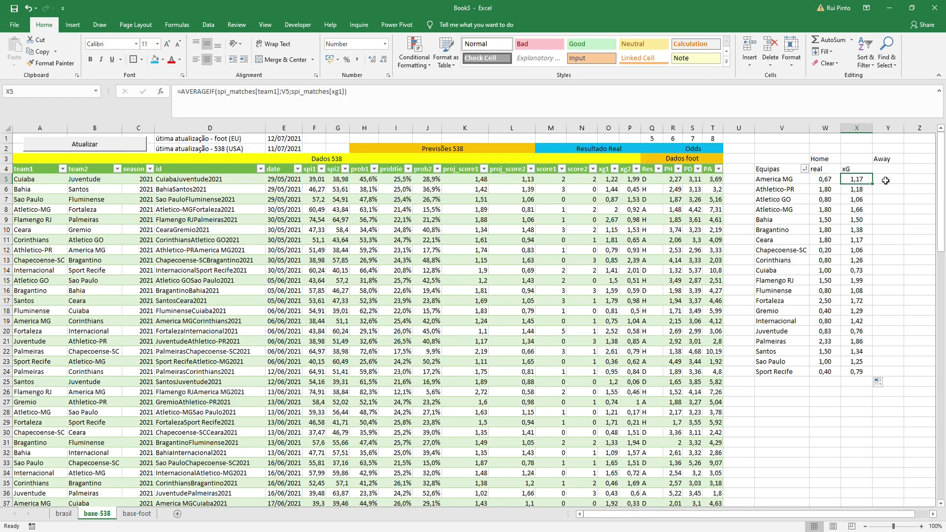
- Insert a new column Y before the "Away" heading and enter the subheader "diff" in Y4
left_click(933, 514)
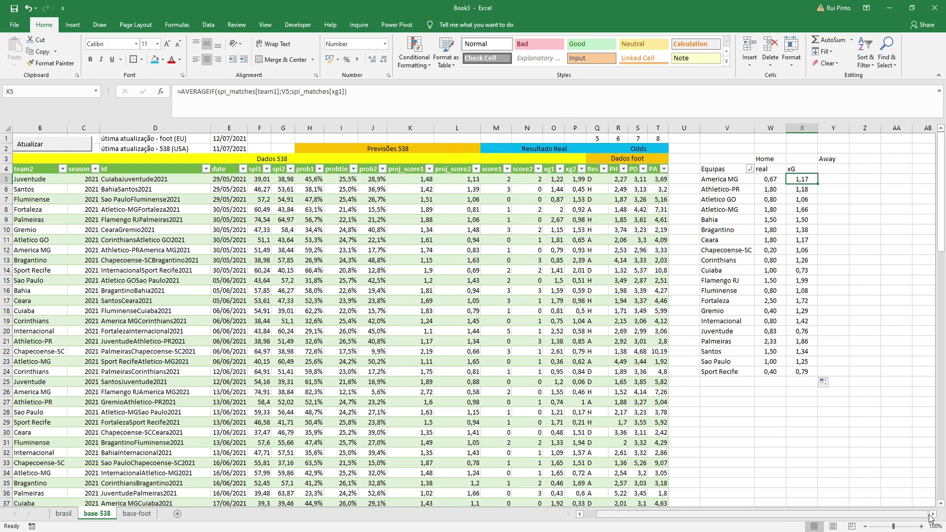
left_click(933, 514)
left_click(933, 514)
left_click(635, 128)
right_click(638, 130)
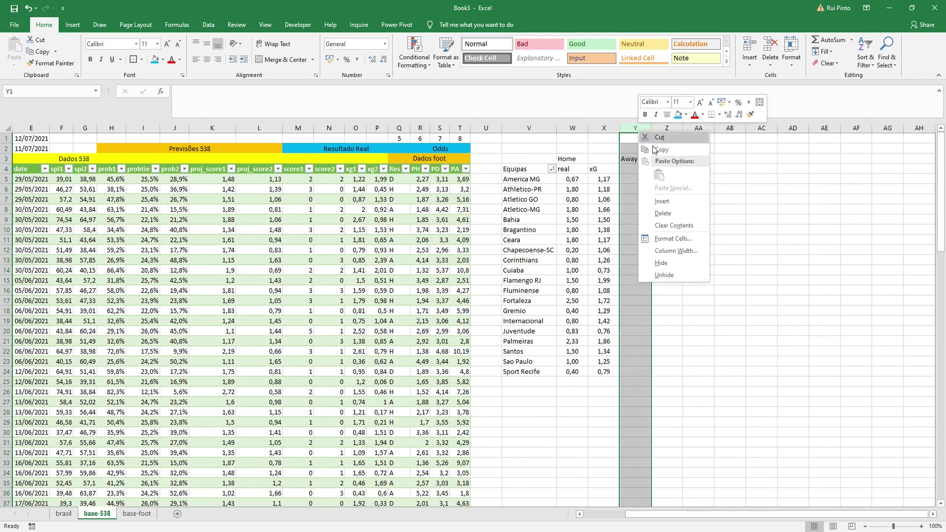
left_click(687, 202)
left_click(646, 168)
type("diff")
key("Return")
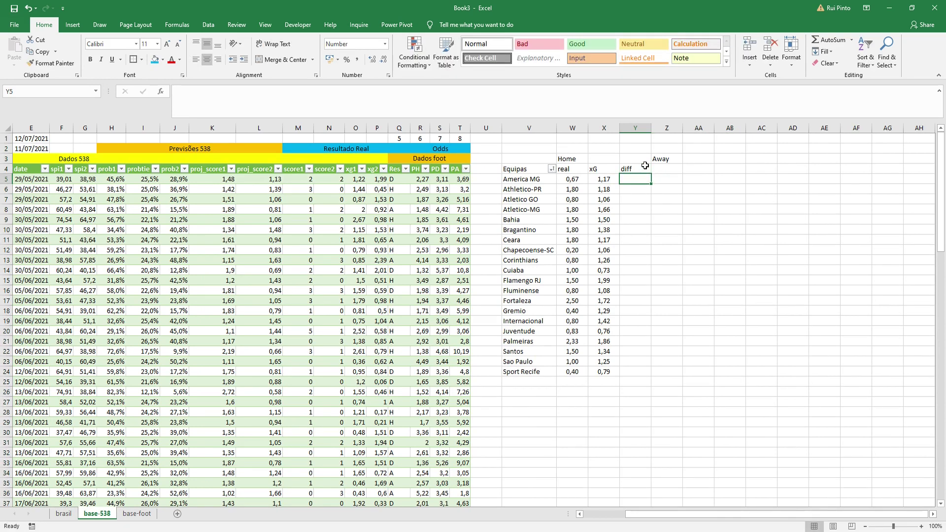
- Enter the formula =W5-X5 in Y5 and fill it down to Y24 for all teams
type("=")
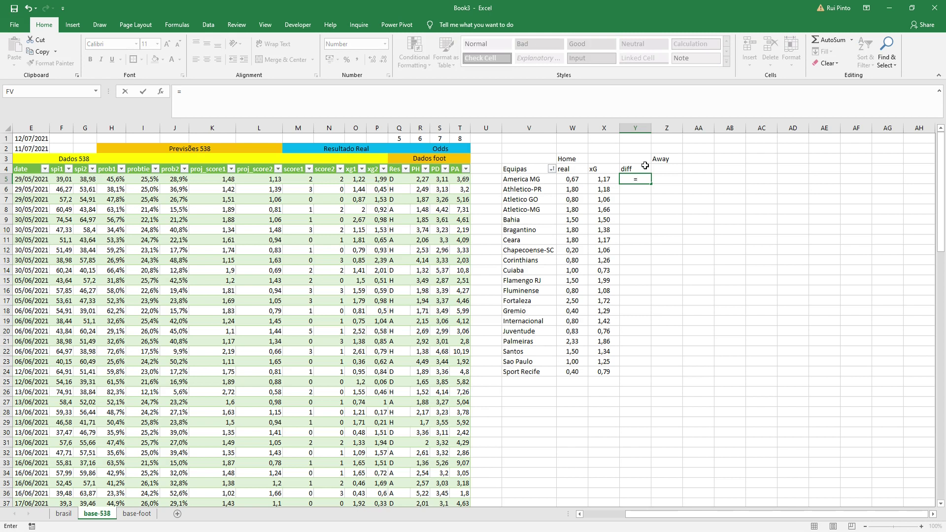
left_click(571, 178)
type("-")
left_click(610, 180)
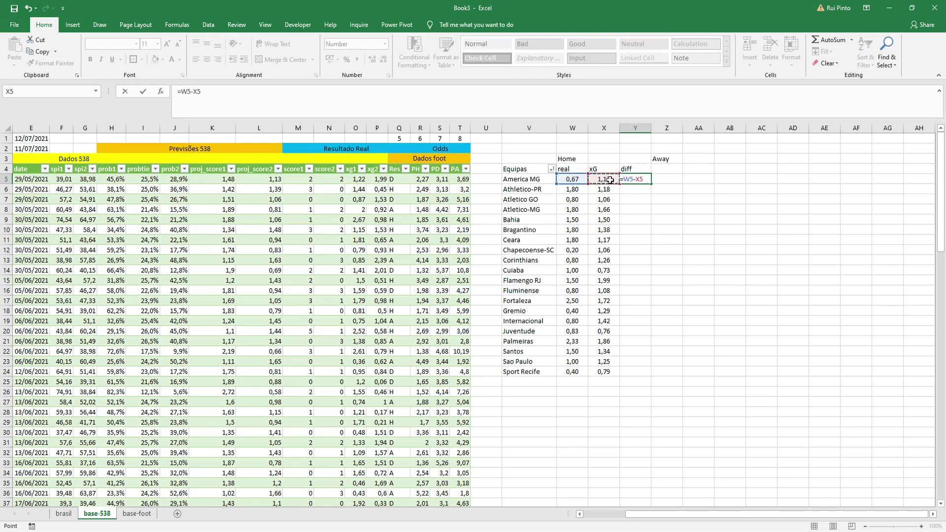
key("Return")
left_click(641, 179)
double_click(652, 183)
- Apply the Blue - White - Red color scale to the diff values in Y5:Y24
left_click(414, 54)
mouse_move(436, 150)
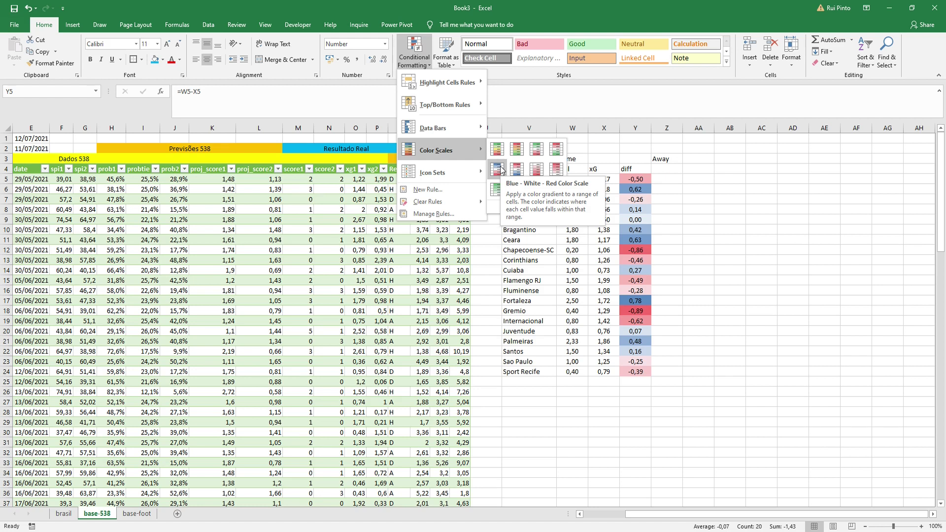
left_click(498, 169)
left_click(657, 213)
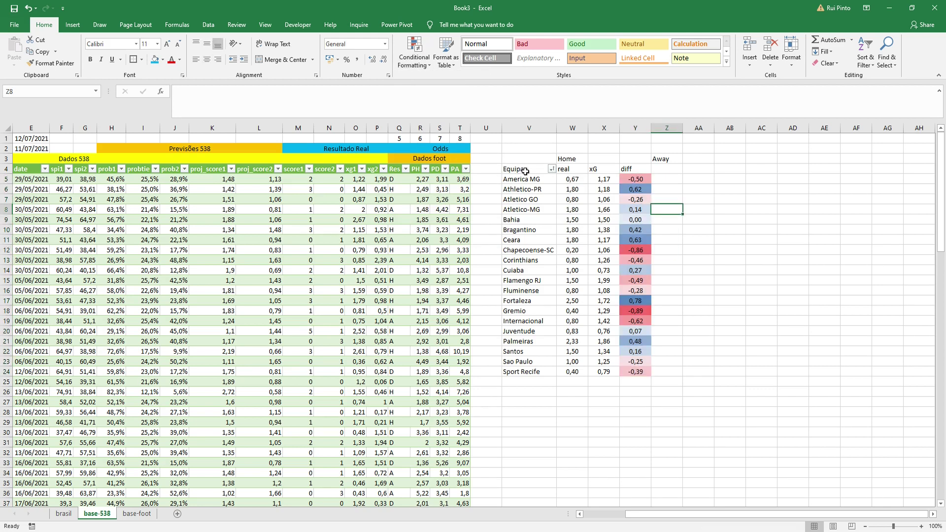
- Reset the filter to cover the headers V4:Y4 and sort the team list by diff from largest to smallest
left_click_drag(524, 170, 634, 167)
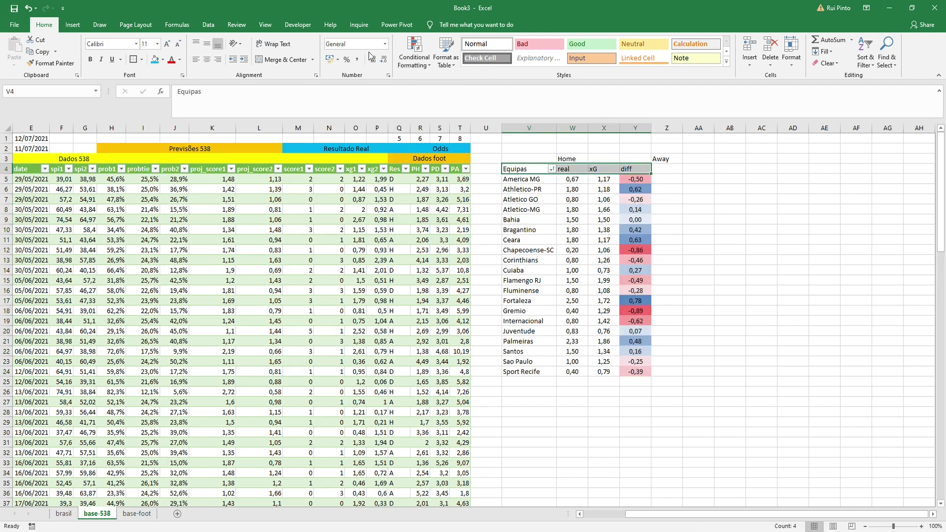
left_click(866, 58)
left_click(879, 116)
left_click(865, 59)
left_click(882, 113)
left_click(698, 230)
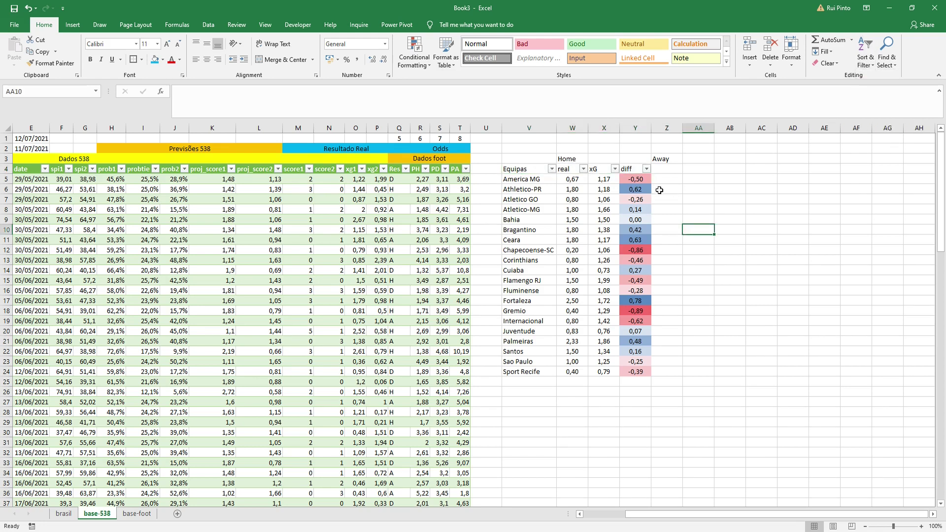
left_click(646, 169)
left_click(556, 196)
- Compare the real, xG and diff home values of the first and last teams in the sorted list
left_click(522, 179)
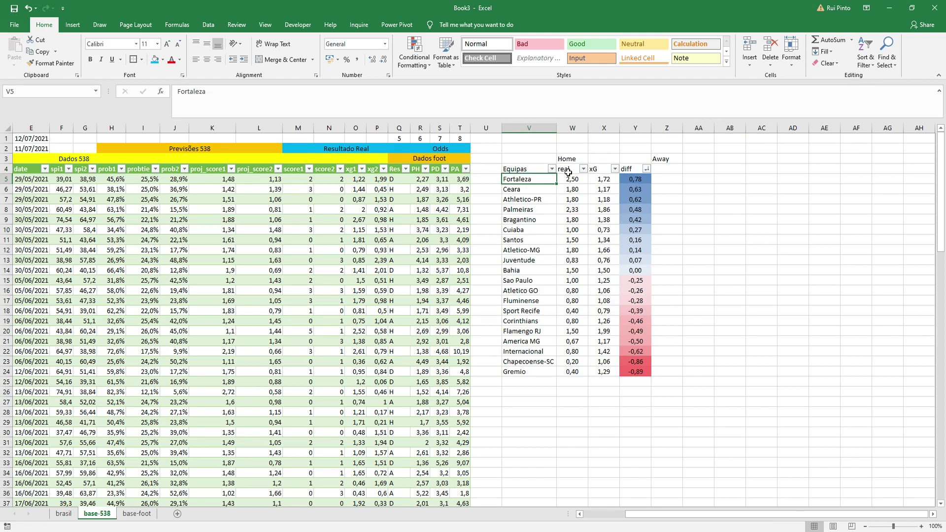
left_click(581, 179)
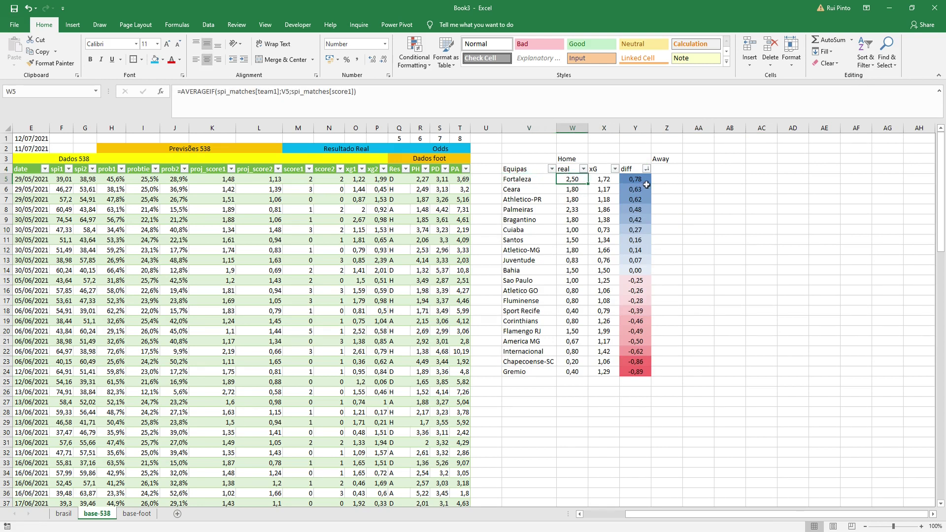
left_click(604, 179)
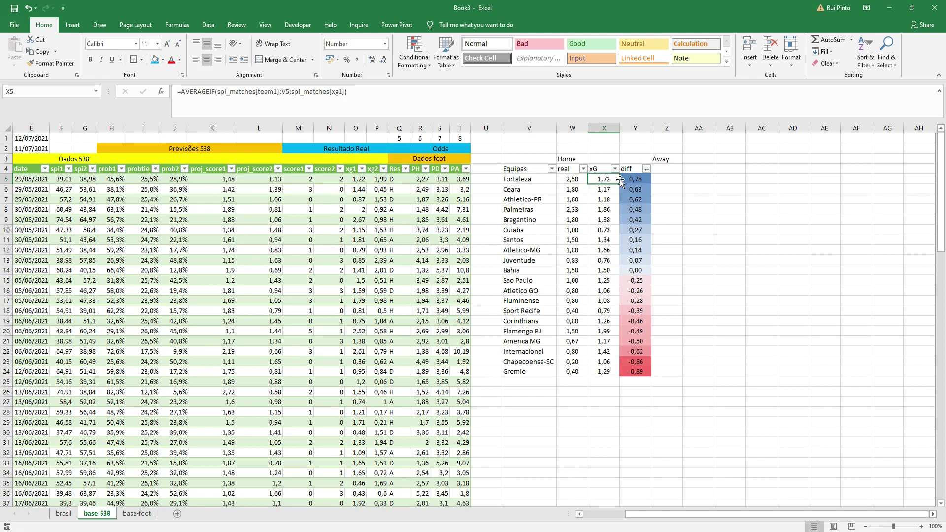
left_click(549, 371)
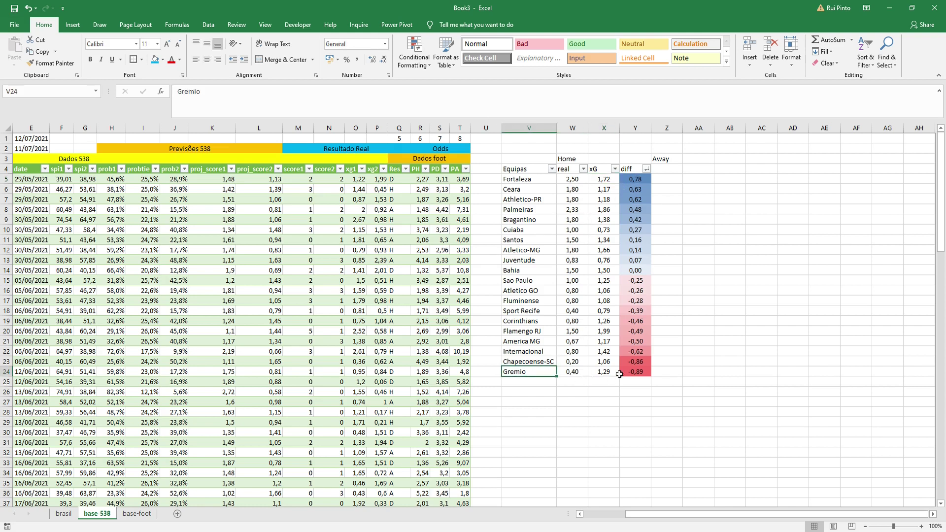
left_click(708, 351)
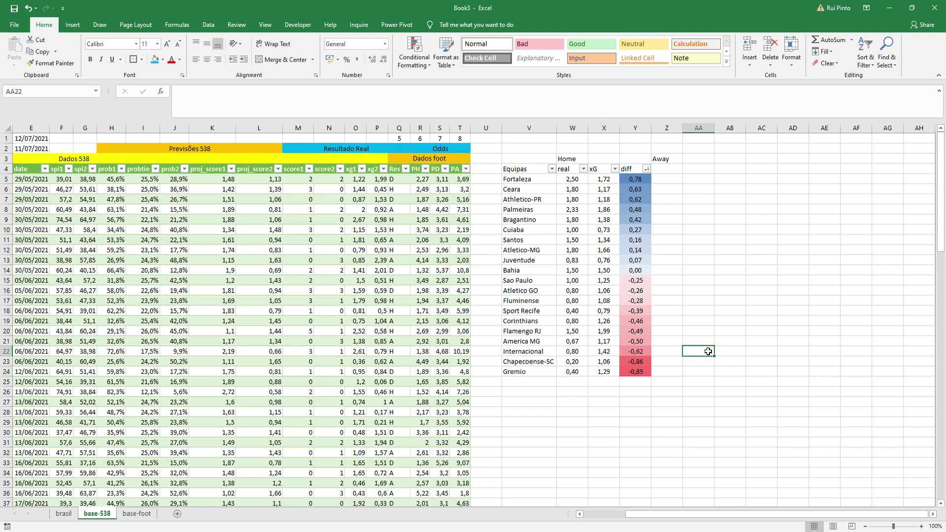
left_click(605, 372)
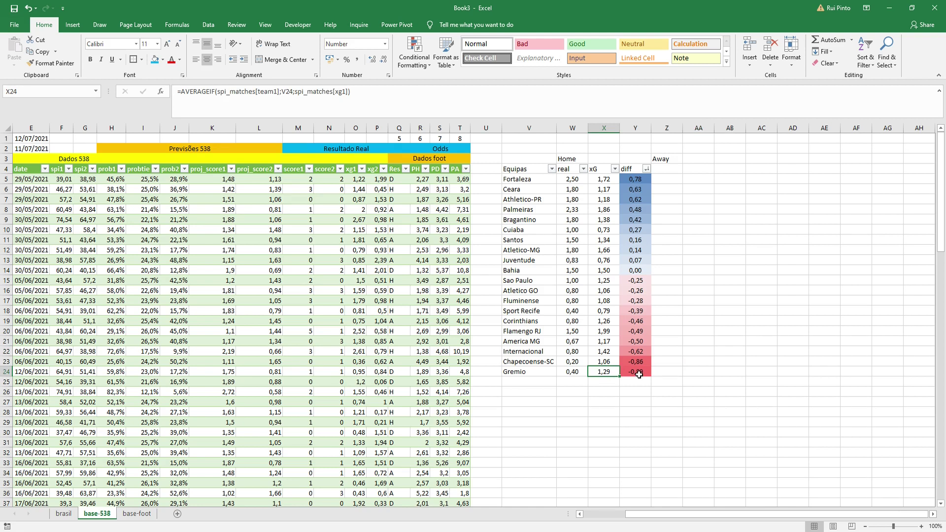
left_click(724, 223)
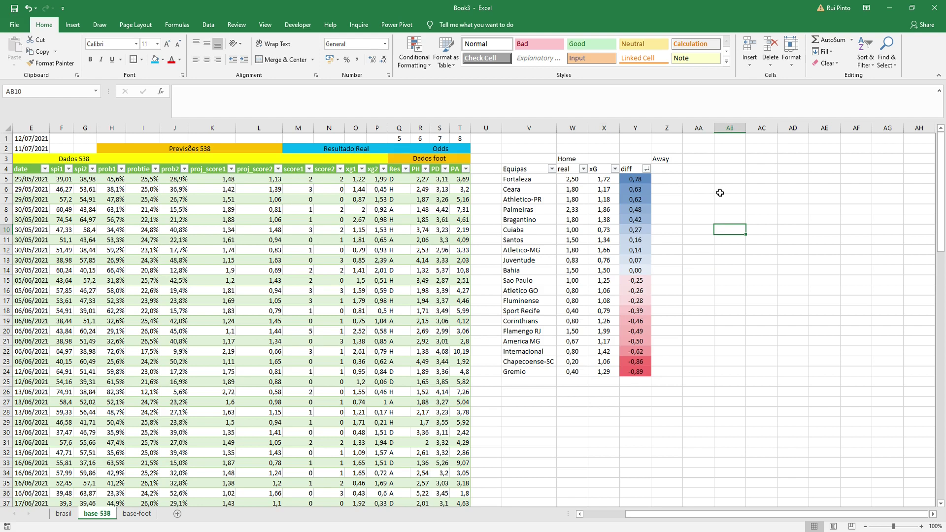
- Enter an AVERAGE formula over the home xG values X5:X24 in cell X3
left_click(608, 159)
type("=average")
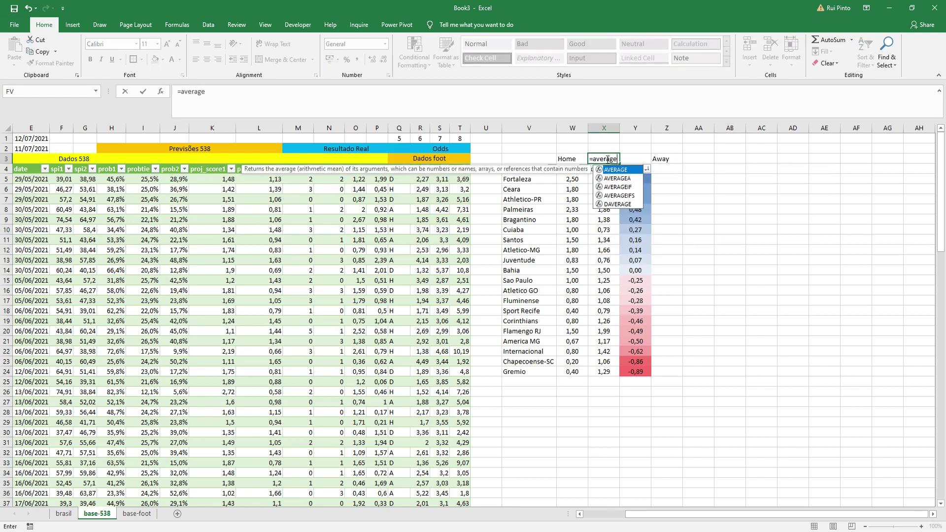
key("Tab")
key("Down")
key("Down")
key("ctrl+shift+Down")
key("Return")
- Extend the league average formula to the real column and place both averages in W2:X2
left_click(601, 162)
left_click_drag(619, 161, 570, 150)
double_click(604, 150)
key("Escape")
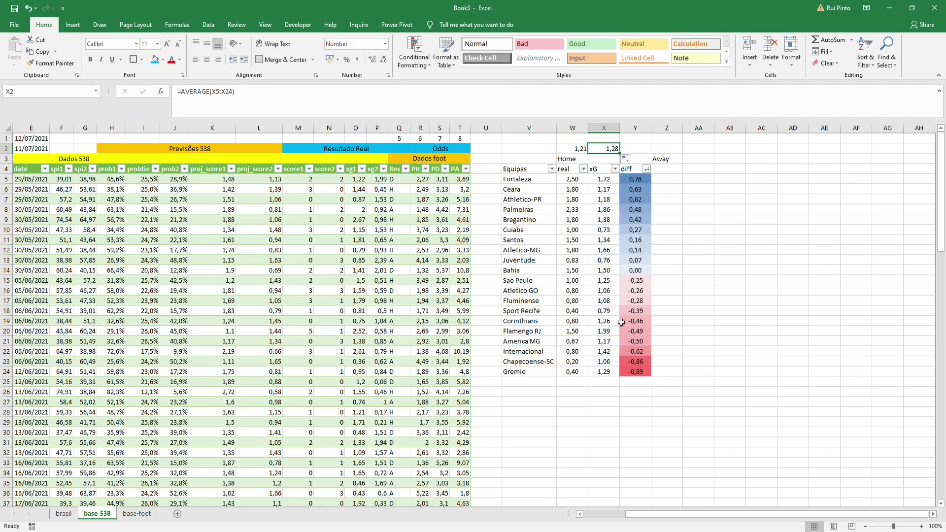
- Centre the averages in W2:X2 and label them "Média da liga" in V2
left_click_drag(574, 150, 613, 148)
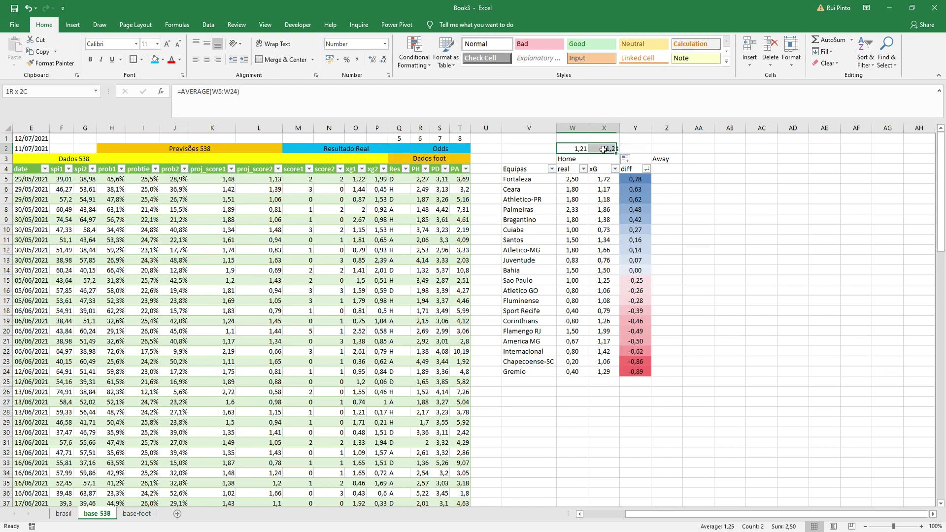
left_click(610, 146)
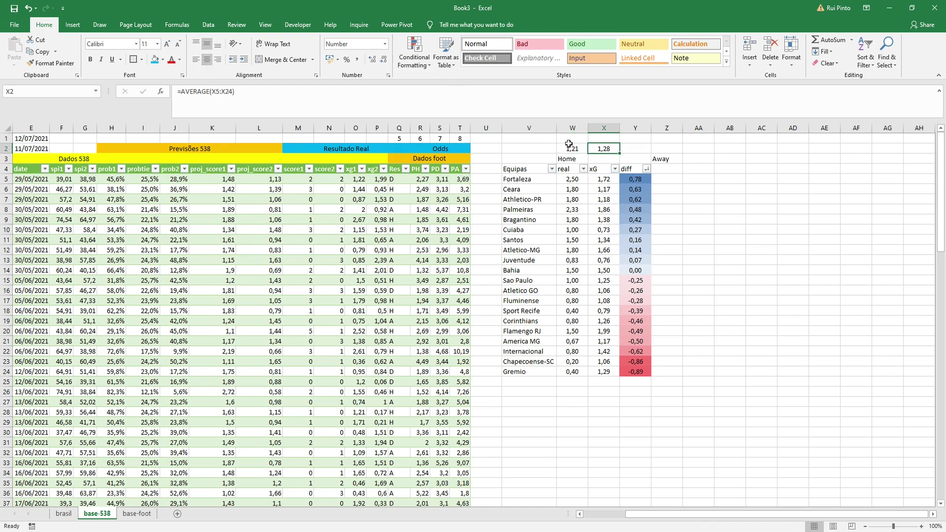
left_click(552, 147)
type("Média da liga")
key("Return")
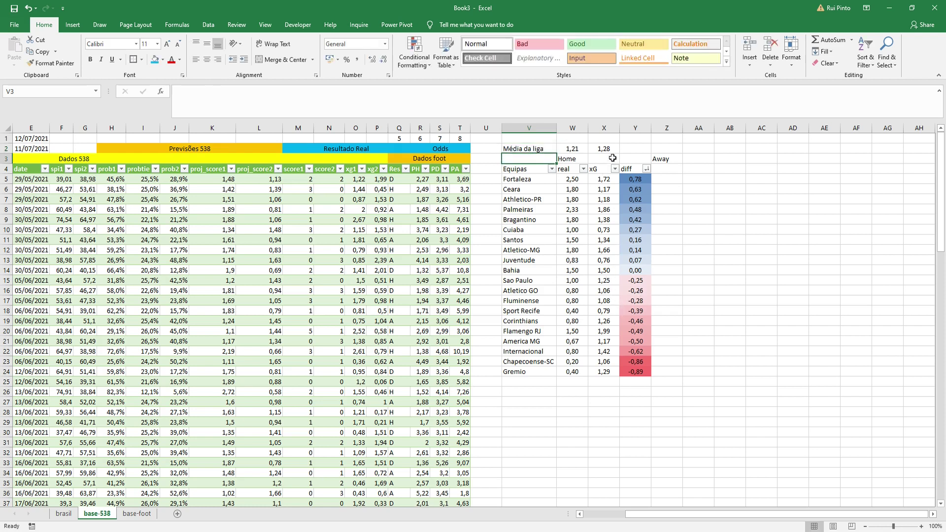
left_click(611, 371)
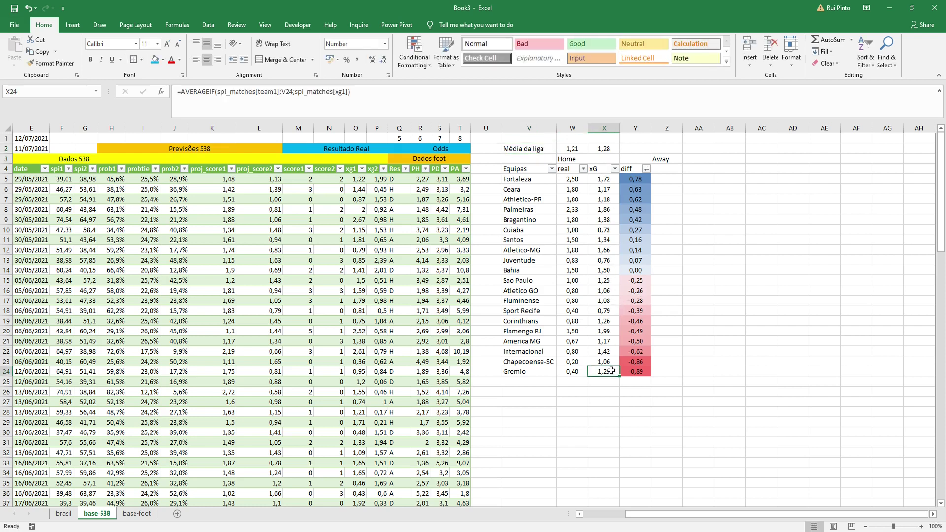
left_click(579, 367)
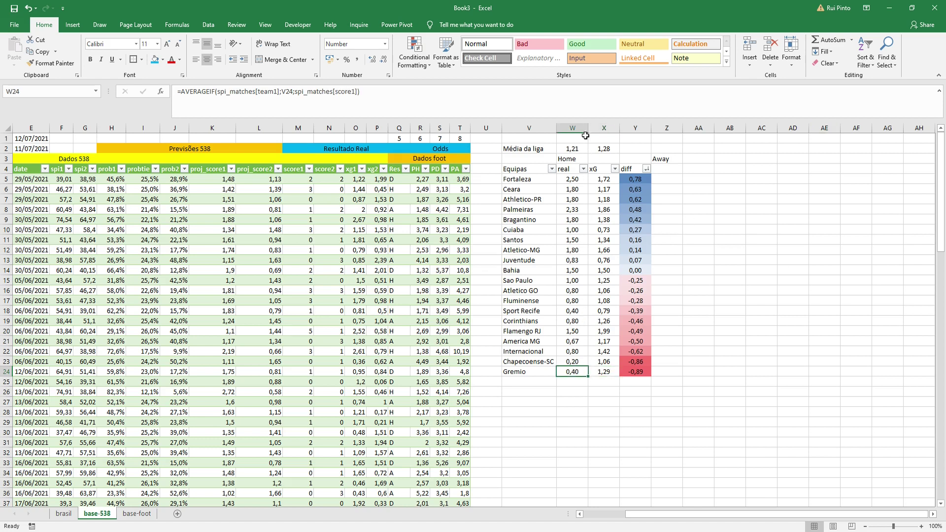
- Merge and centre the "Home" heading across W3:Y3 and the "Away" heading across Z3:AB3
left_click_drag(581, 156, 636, 159)
left_click(206, 59)
left_click(281, 59)
left_click(666, 187)
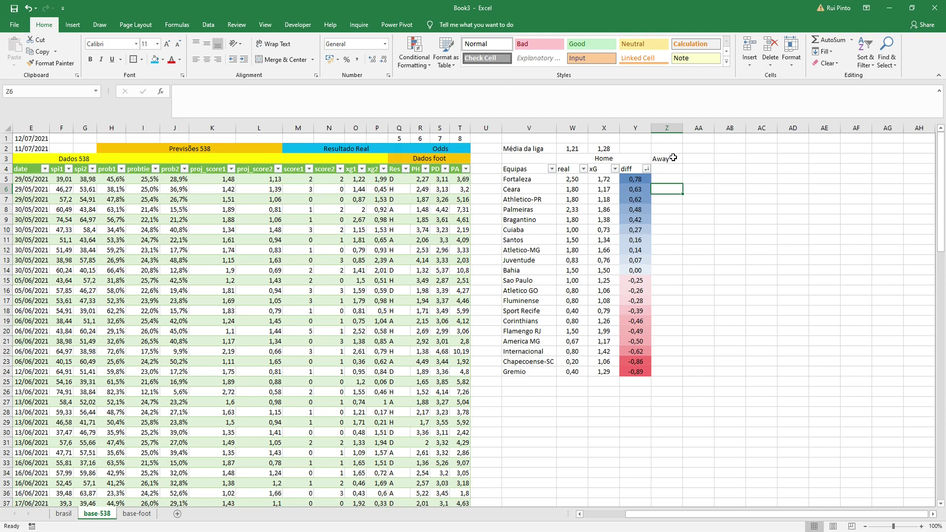
left_click_drag(675, 157, 731, 158)
left_click(281, 59)
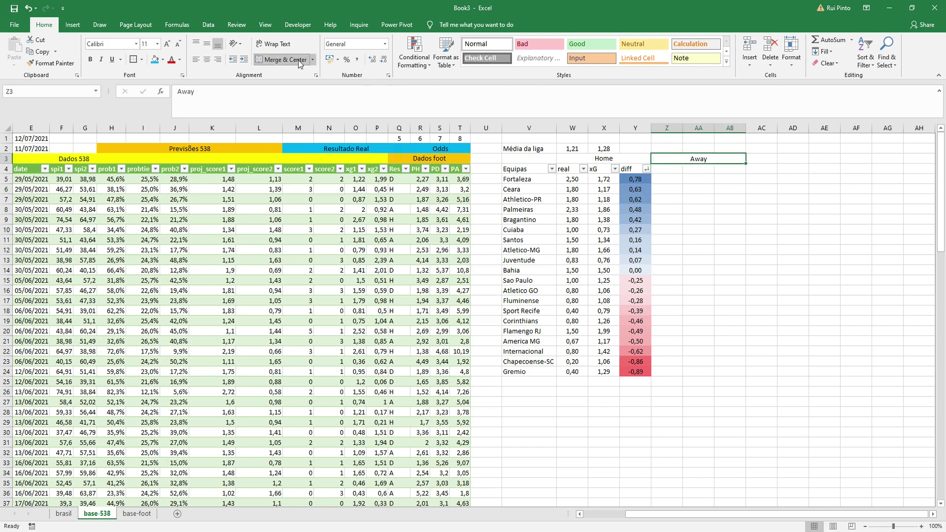
left_click(698, 209)
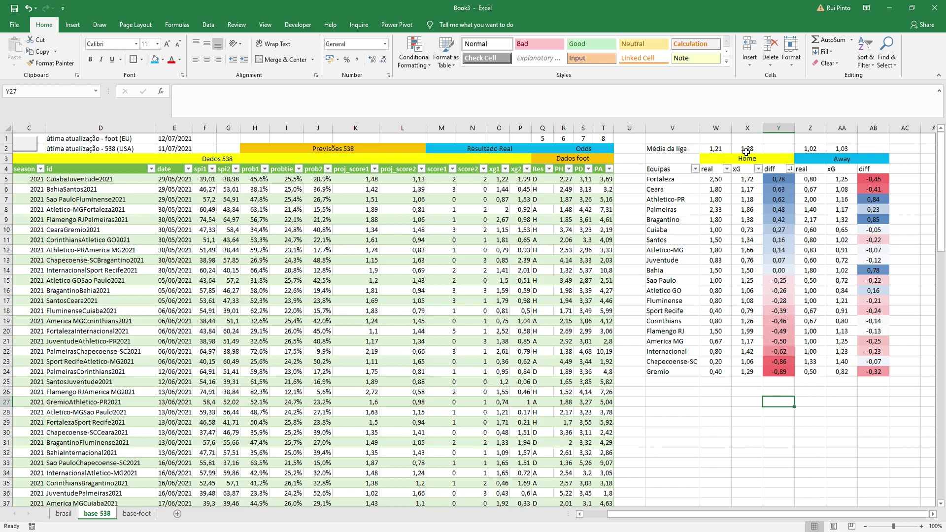
- Reset the filter on the team comparison headers so it covers V4:AB4, including the away columns
left_click_drag(665, 169, 882, 169)
left_click(865, 59)
left_click(879, 113)
left_click(865, 59)
left_click(879, 114)
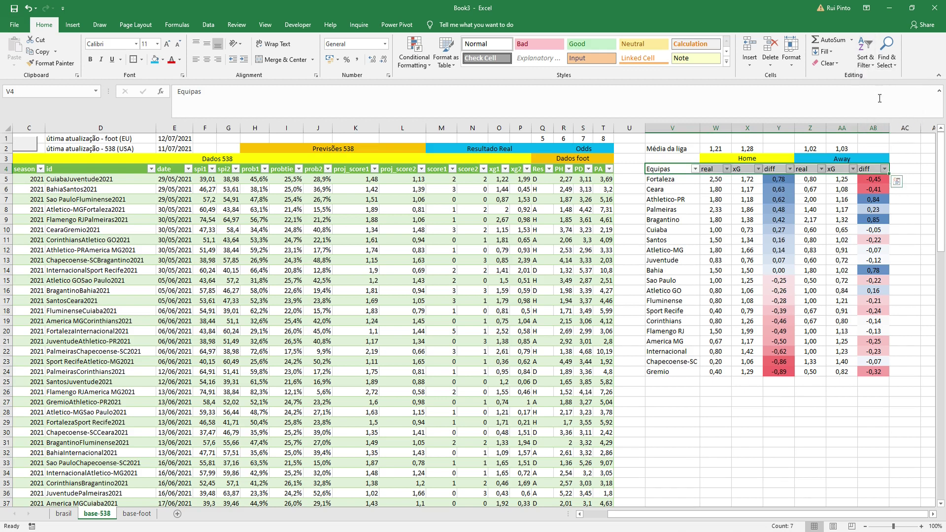
left_click(866, 60)
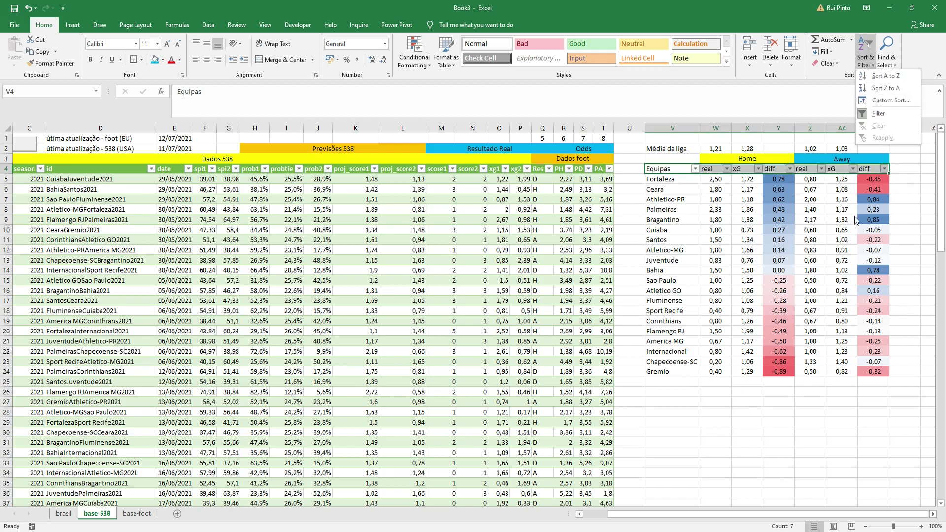
left_click(896, 181)
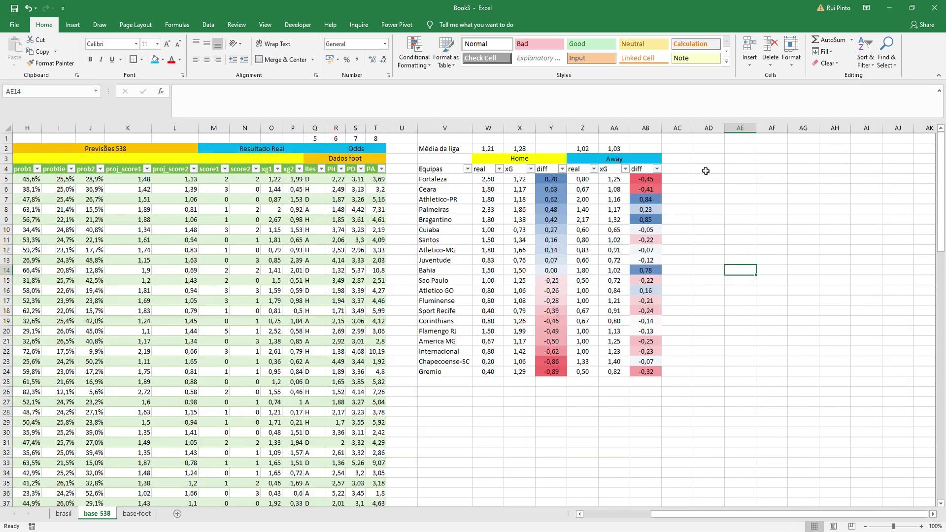
- Enter =Y5+AB5 in AD5 to add the home and away differences, and fill it down to row 24
left_click(699, 178)
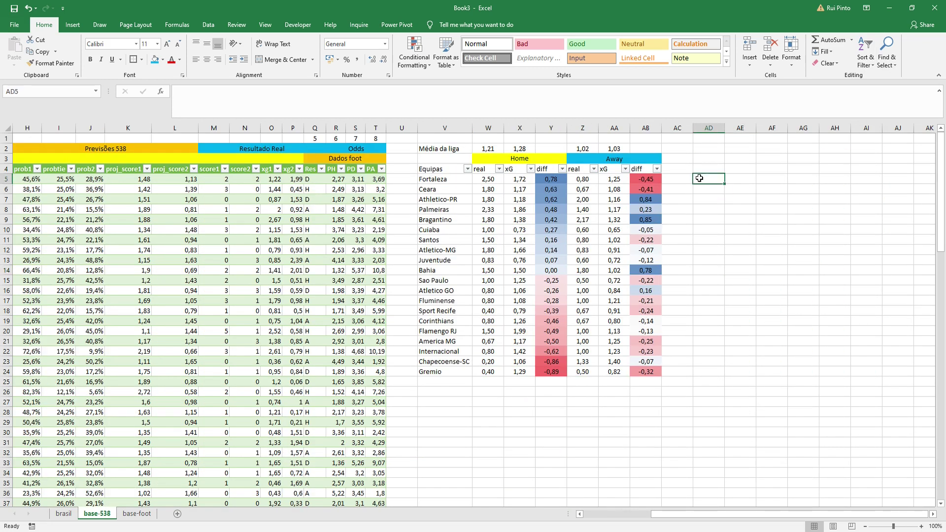
type("=")
left_click(564, 179)
type("+")
left_click(653, 180)
key("Return")
left_click(708, 181)
double_click(724, 182)
- Label the column of summed differences "Balanço" in AD4
left_click(710, 168)
type("Balanço")
key("Return")
- Apply the green-yellow-red colour scale to the Balanço values in AD5:AD24
left_click_drag(713, 179, 712, 362)
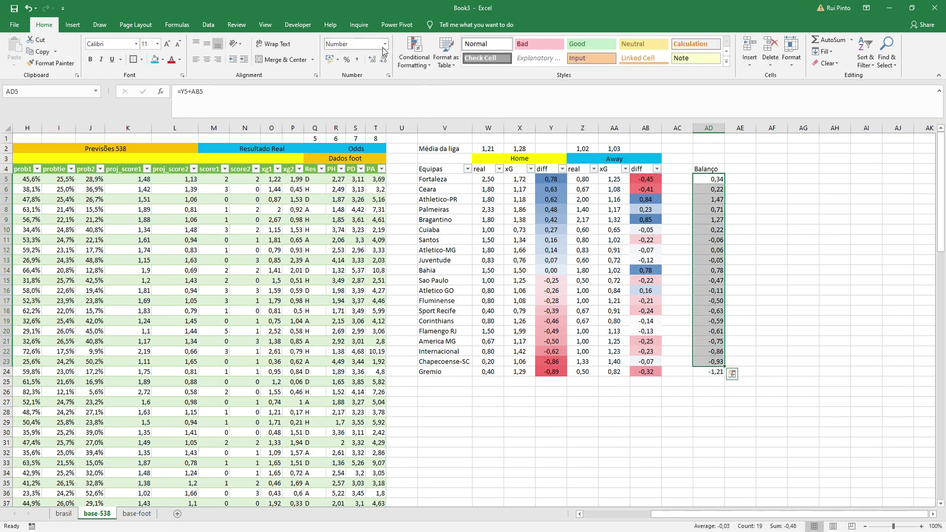
left_click(424, 68)
key("Escape")
left_click_drag(710, 178, 715, 373)
left_click(414, 57)
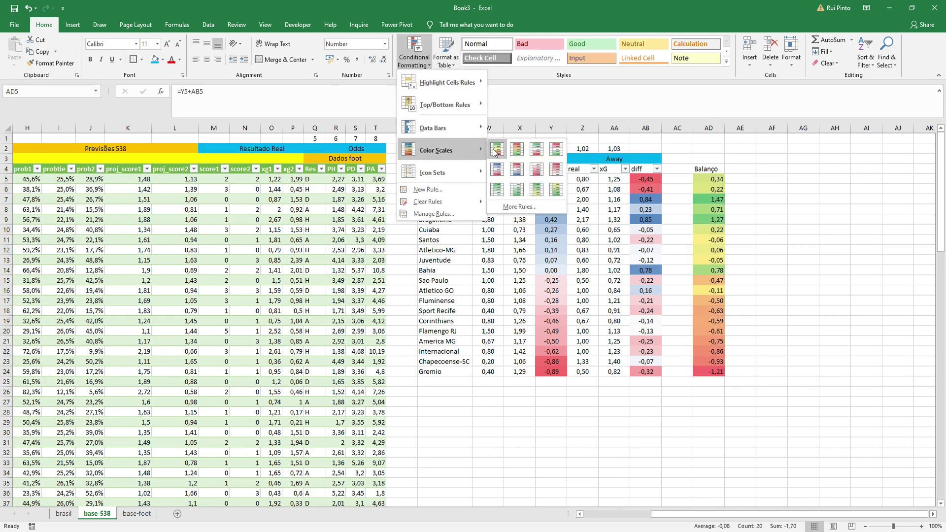
left_click(497, 149)
left_click(803, 230)
- Compare the home and away differences of Bragantino, Athletico-PR and Bahia with their Balanço values
left_click_drag(461, 219, 732, 230)
left_click_drag(741, 216, 715, 199)
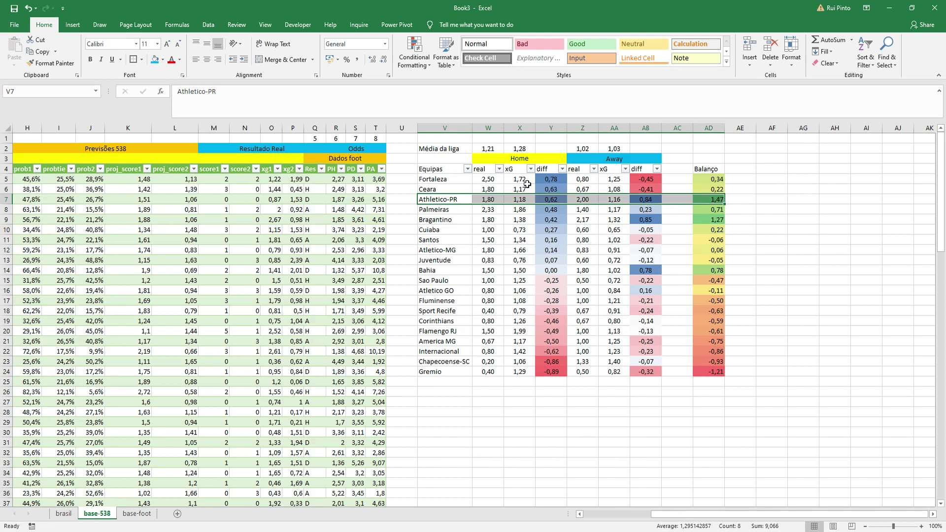
left_click(552, 199)
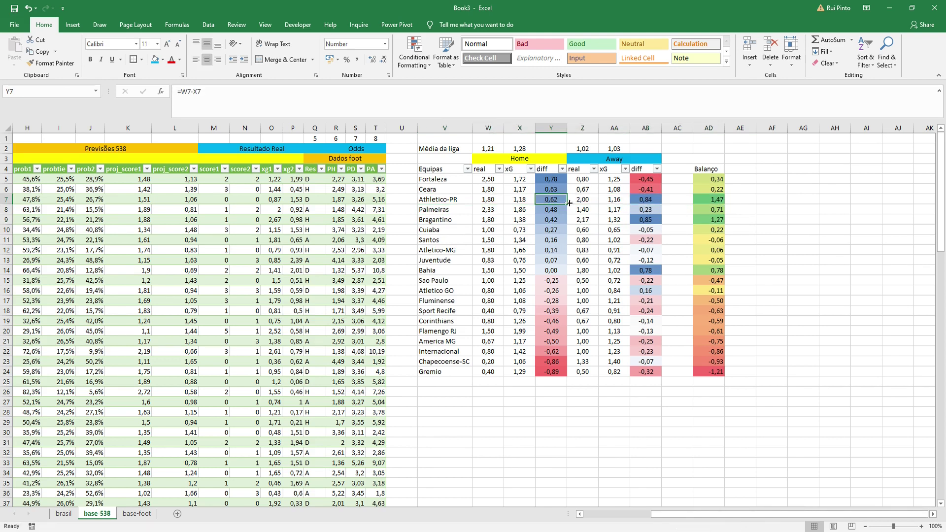
left_click(821, 180)
left_click(444, 274)
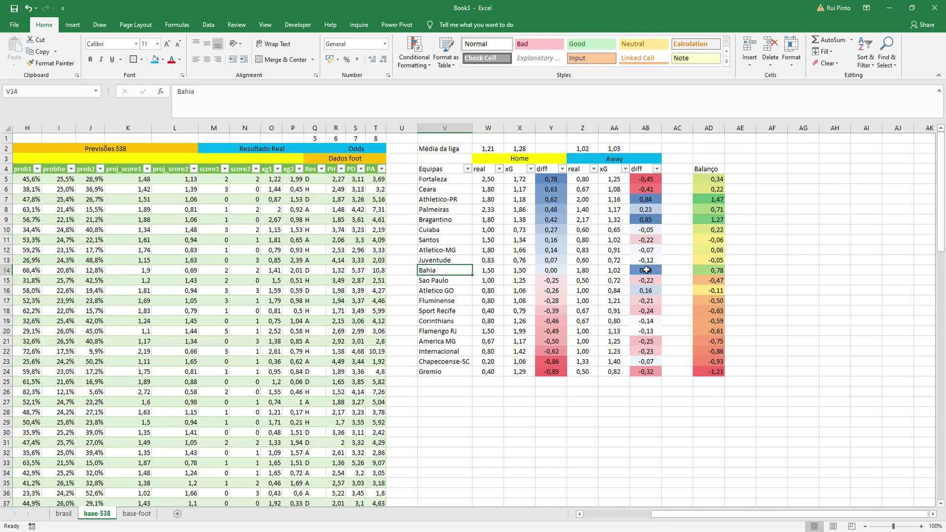
left_click(646, 270)
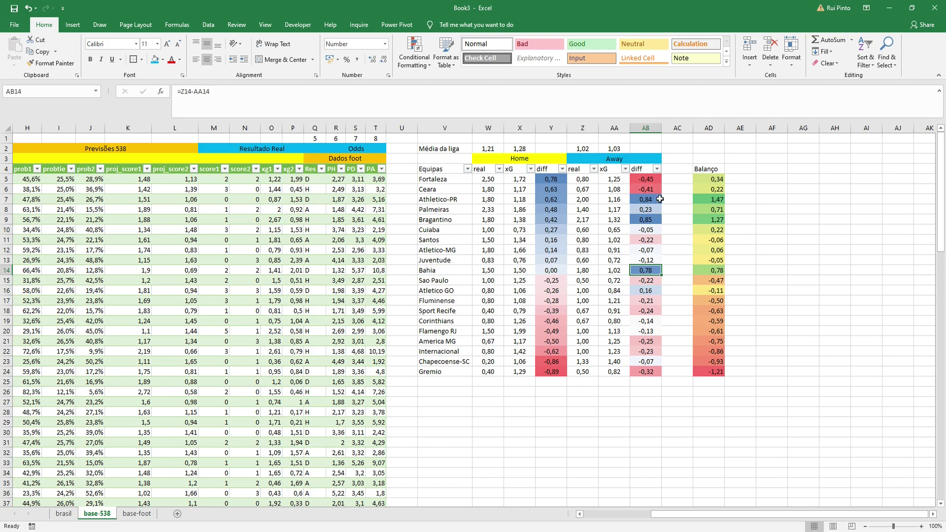
- Insert a chart from the team names in V5:V24 and the Balanço values in AD5:AD24
left_click_drag(445, 179, 449, 371)
left_click_drag(708, 179, 709, 382, "ctrl")
left_click_drag(442, 177, 447, 372)
left_click_drag(709, 178, 710, 372, "ctrl")
left_click(208, 24)
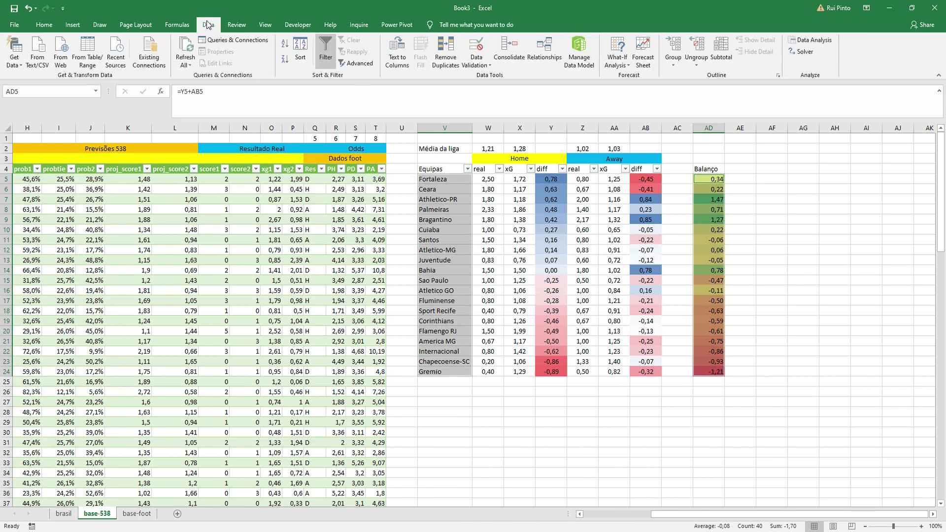
left_click(177, 25)
left_click(136, 25)
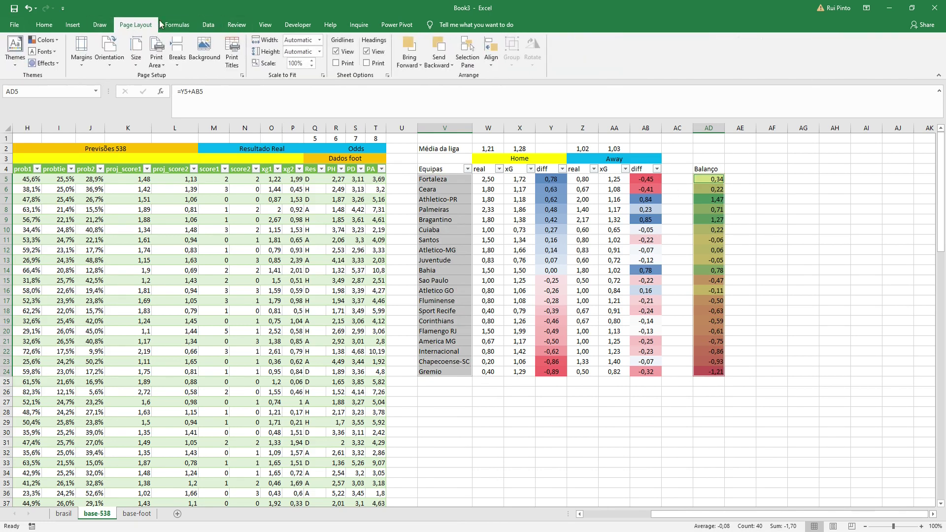
left_click(72, 24)
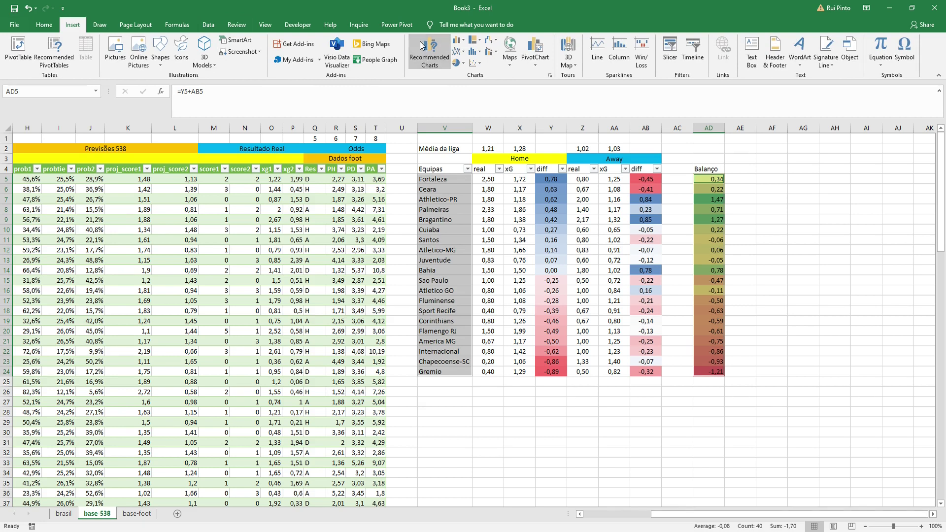
left_click(428, 52)
left_click(398, 138)
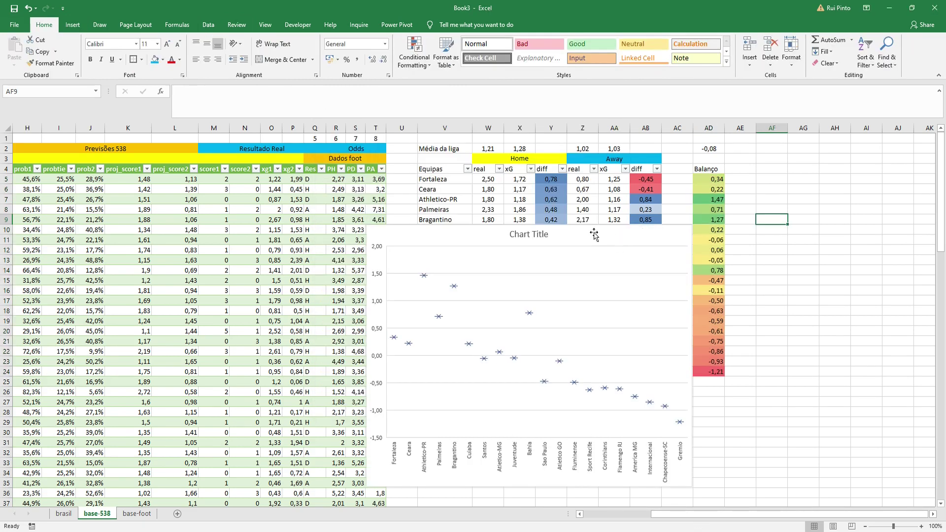
- Draw a straight line about 16,3 cm wide across the chart near the AD2 average level, and delete it
left_click_drag(594, 235, 584, 141)
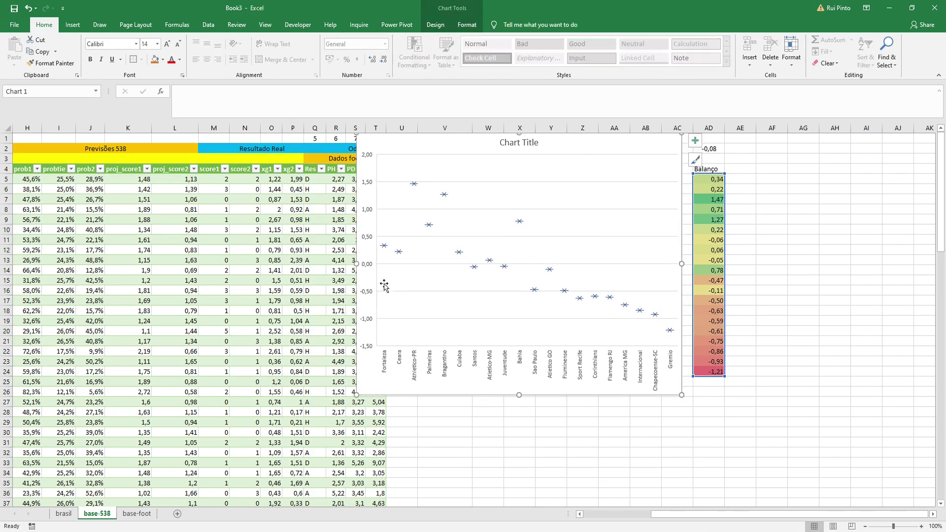
left_click(720, 149)
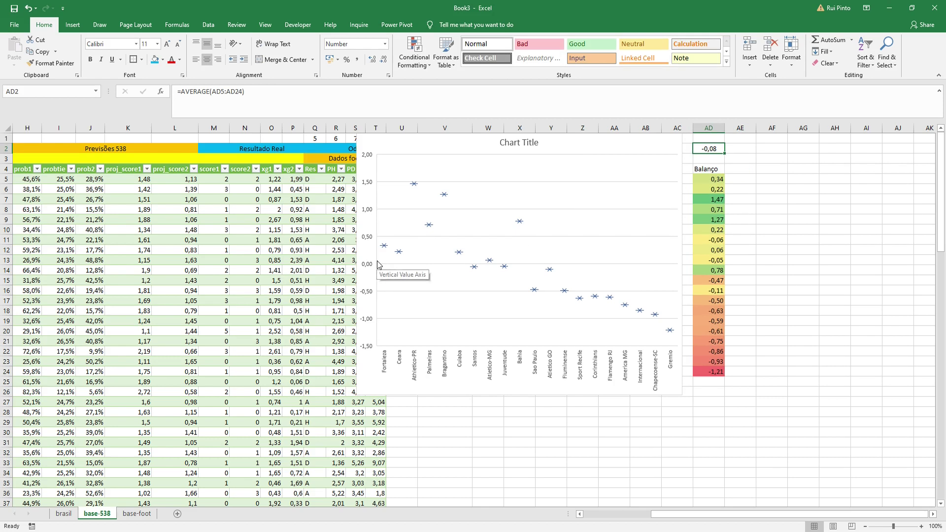
left_click(76, 27)
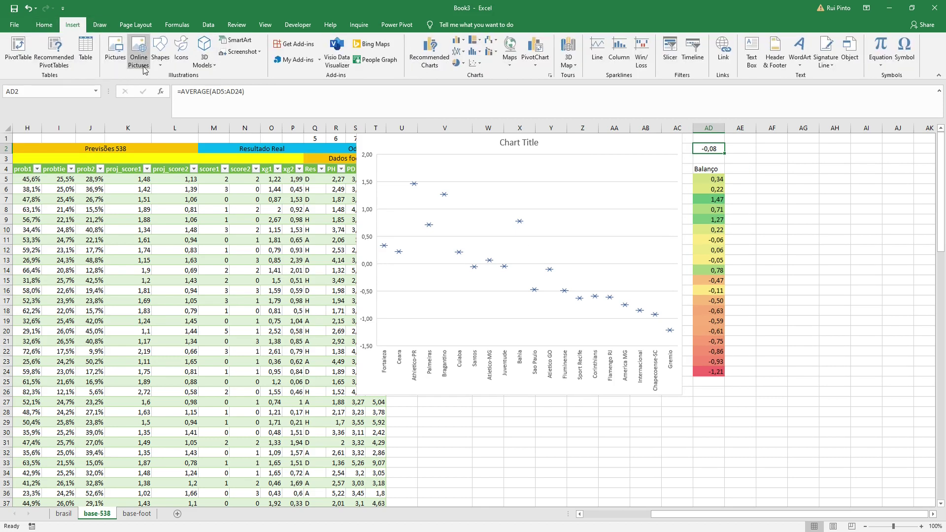
left_click(160, 48)
left_click(161, 107)
left_click_drag(379, 267, 681, 265)
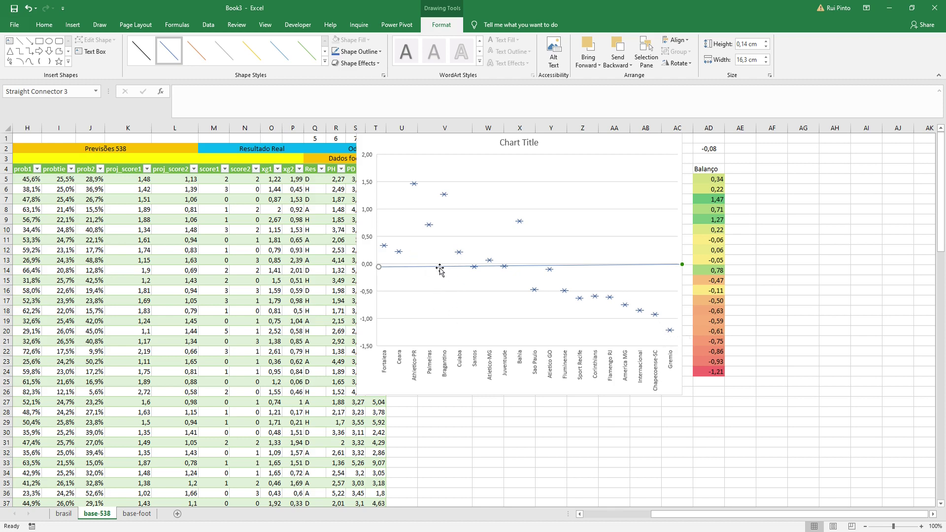
key("Delete")
- Move the chart below the team comparison table so the table is uncovered
left_click_drag(419, 147, 481, 417)
left_click(771, 270)
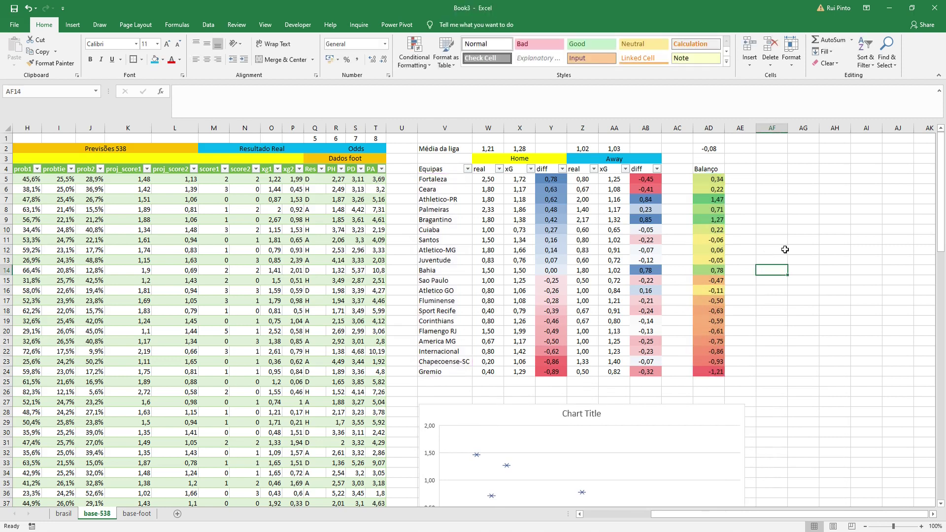
left_click(772, 209)
- Review Fortaleza's home real average formula in W5 alongside the match data it draws from
left_click(489, 179)
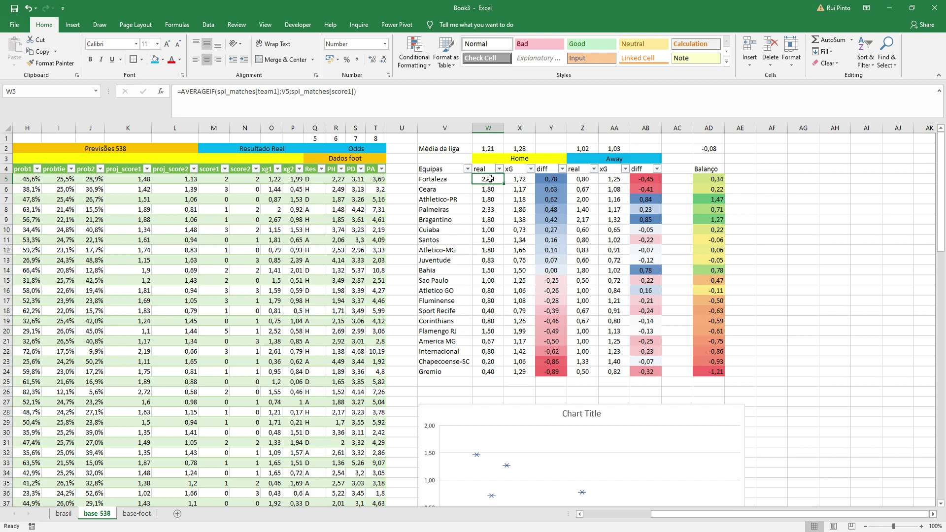
left_click_drag(660, 515, 592, 515)
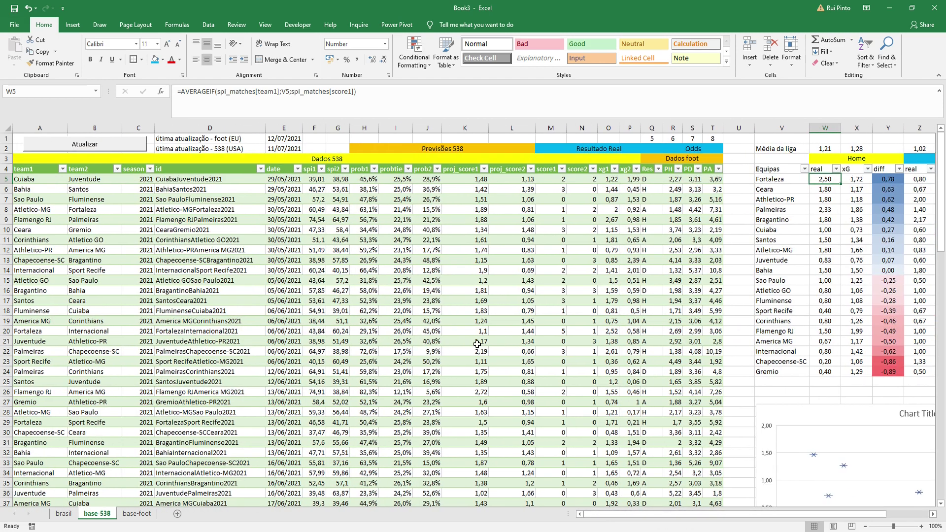